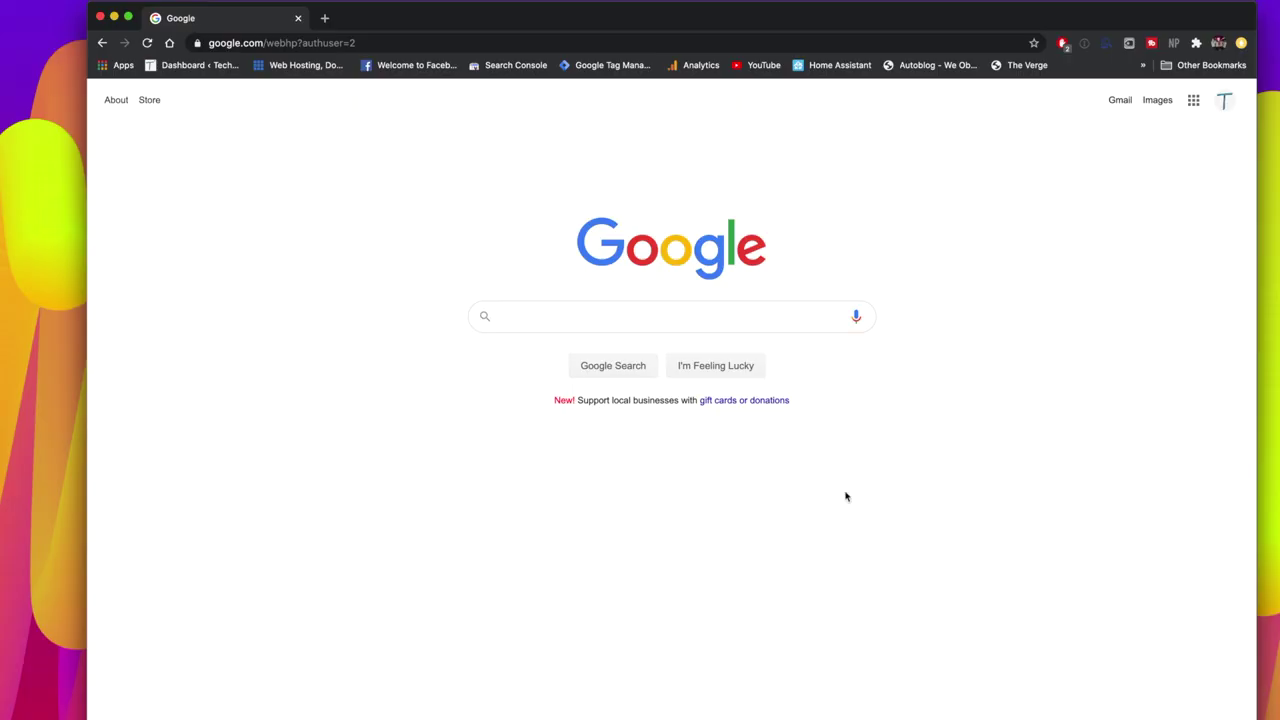
- Google 'home assistant' and open the 'Installing Home Assistant' result
click(529, 316)
text(home)
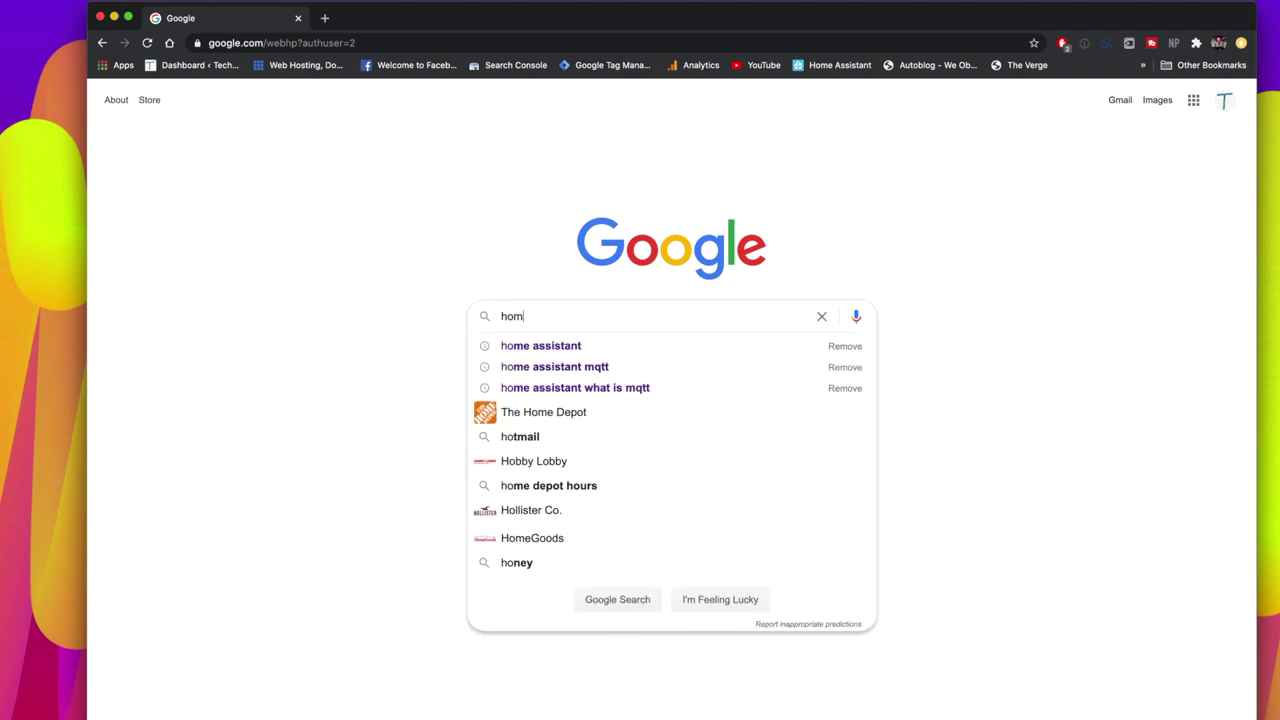
text( assisant)
key(Return)
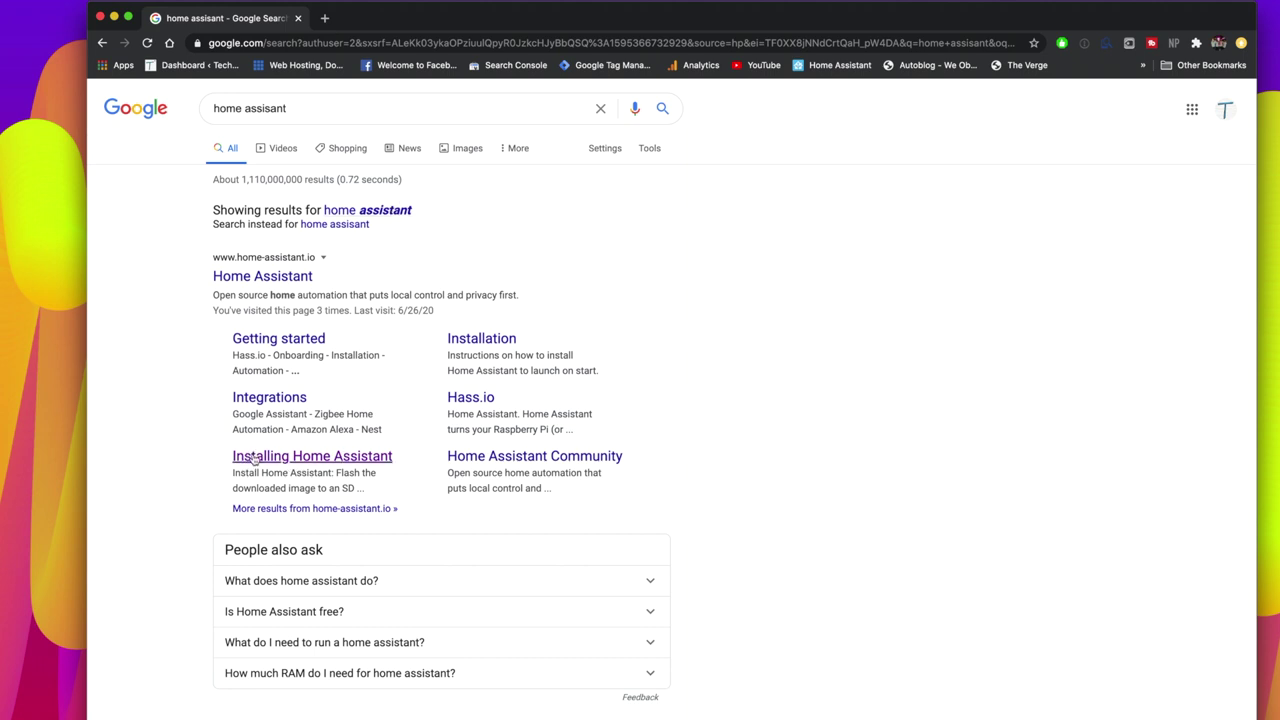
click(267, 458)
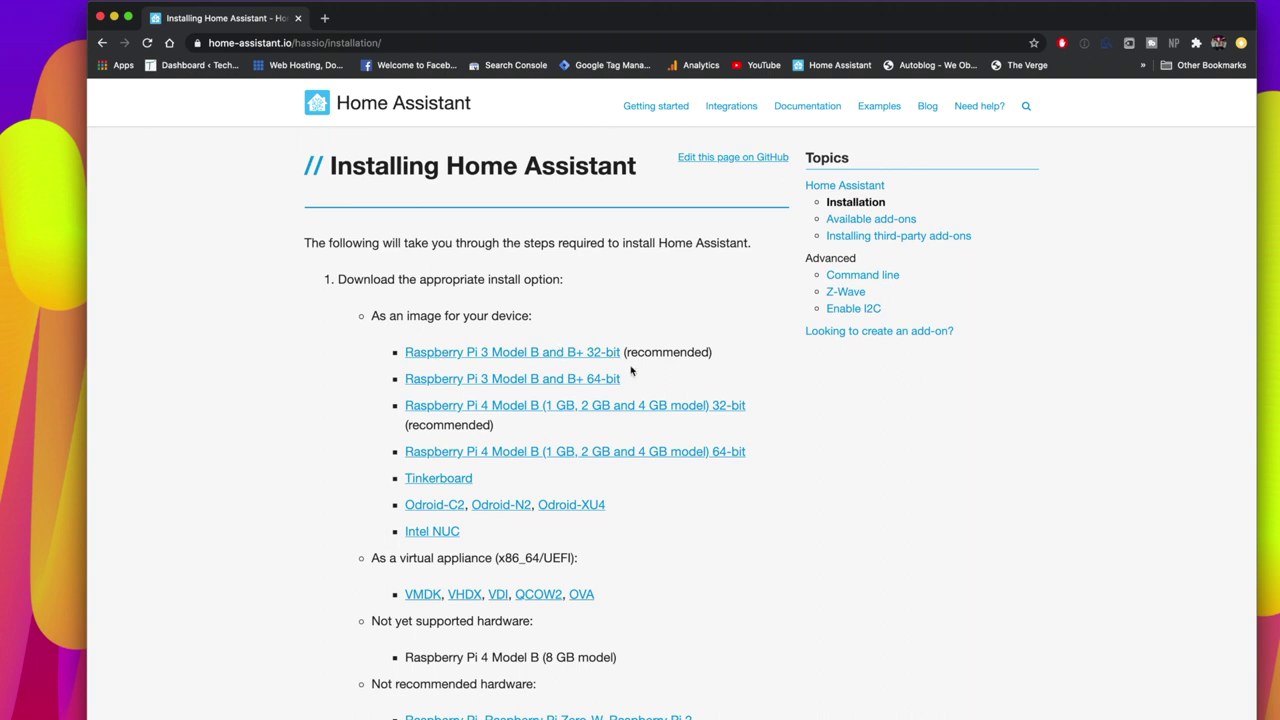
- Download the recommended Raspberry Pi 4 Model B (1, 2 and 4 GB) 32-bit image
drag(626, 352, 712, 352)
click(696, 377)
click(412, 408)
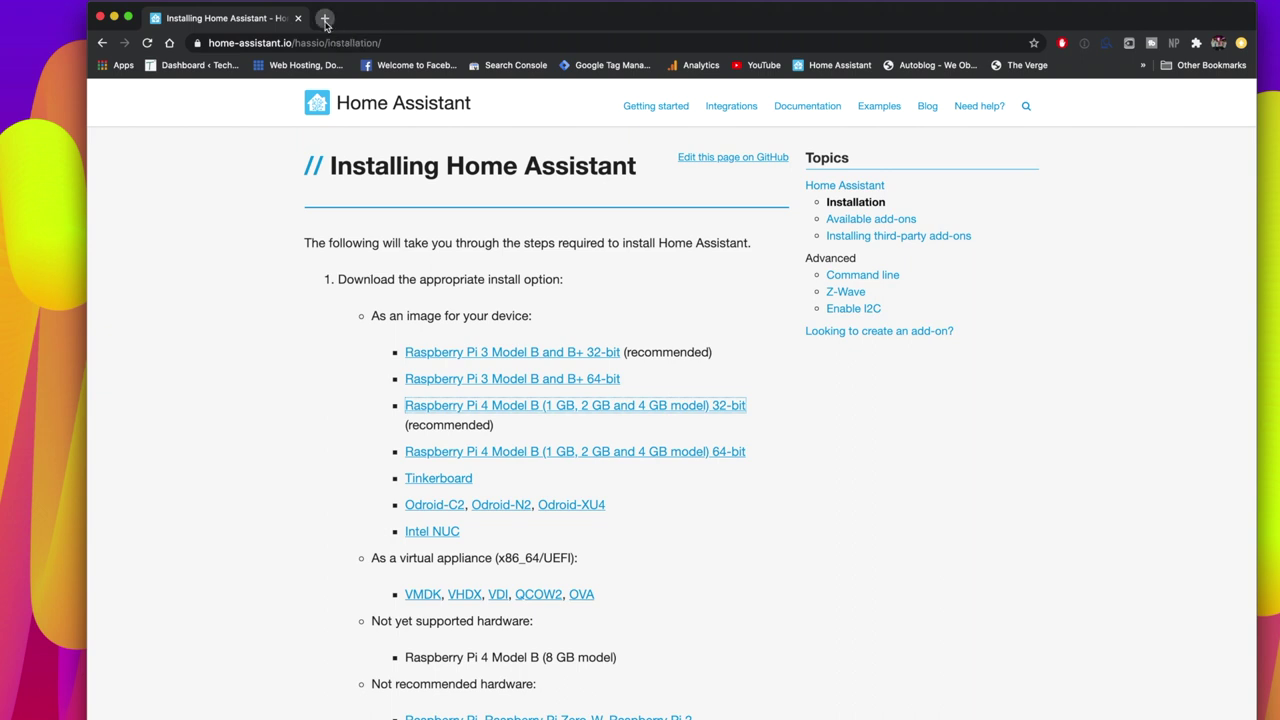
click(325, 18)
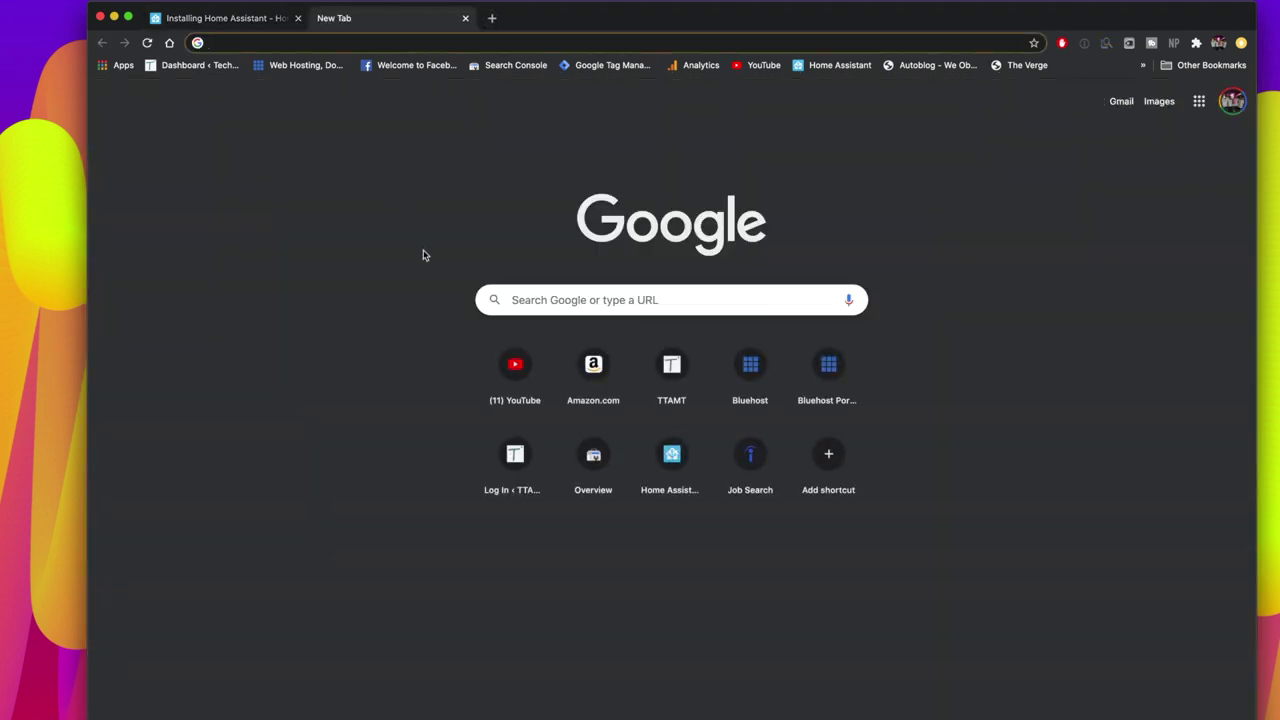
- Search 'balena etcher', open the balenaEtcher site and review its platform download options
click(551, 298)
text(bale)
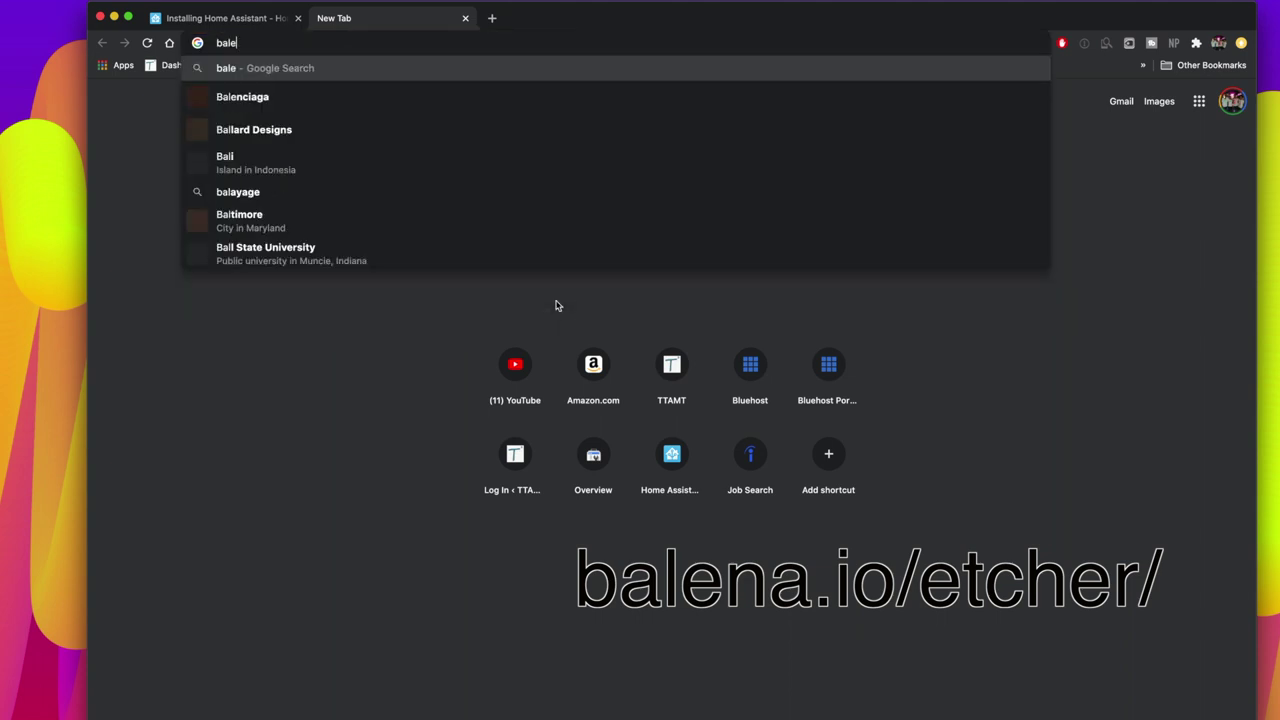
text(na etcher)
key(Return)
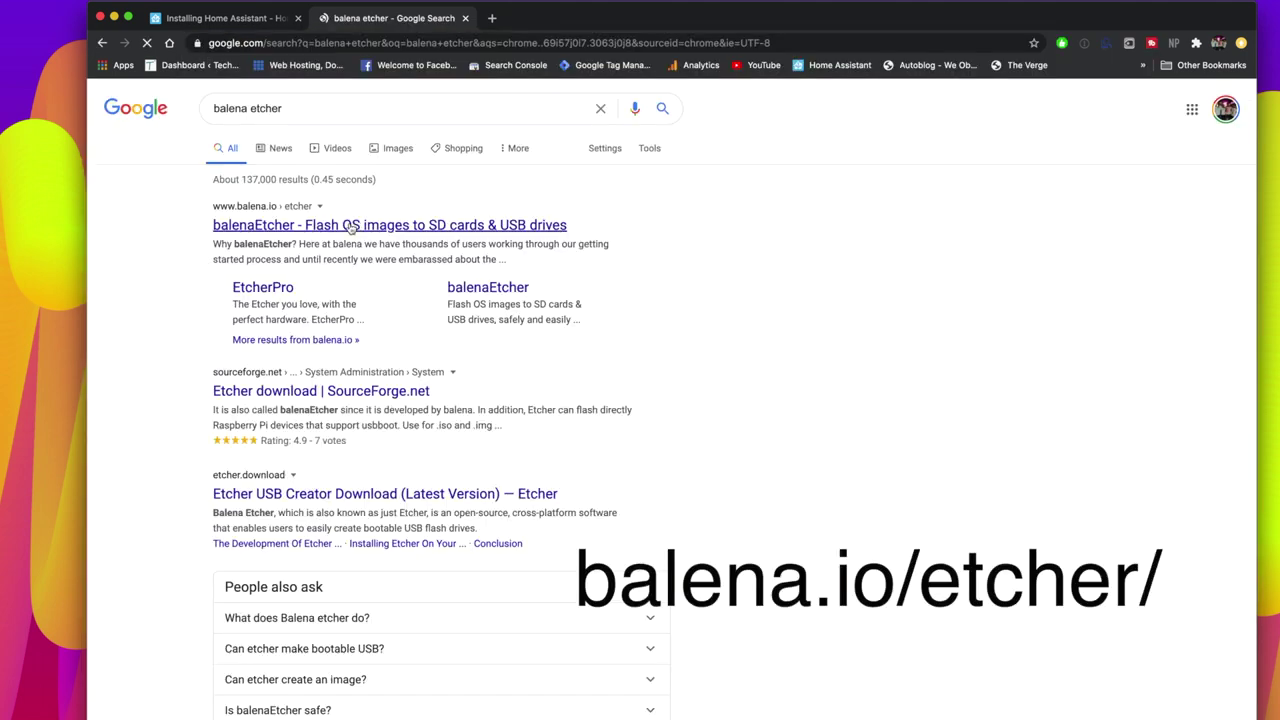
click(340, 228)
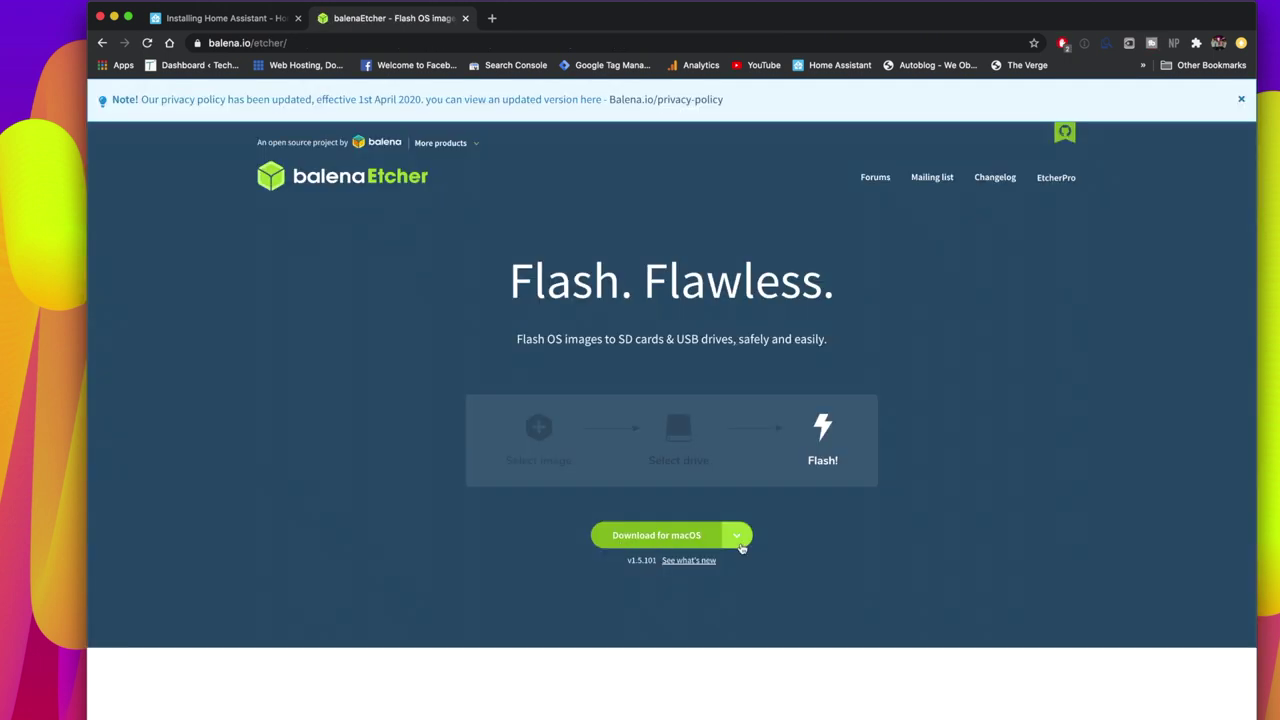
click(742, 545)
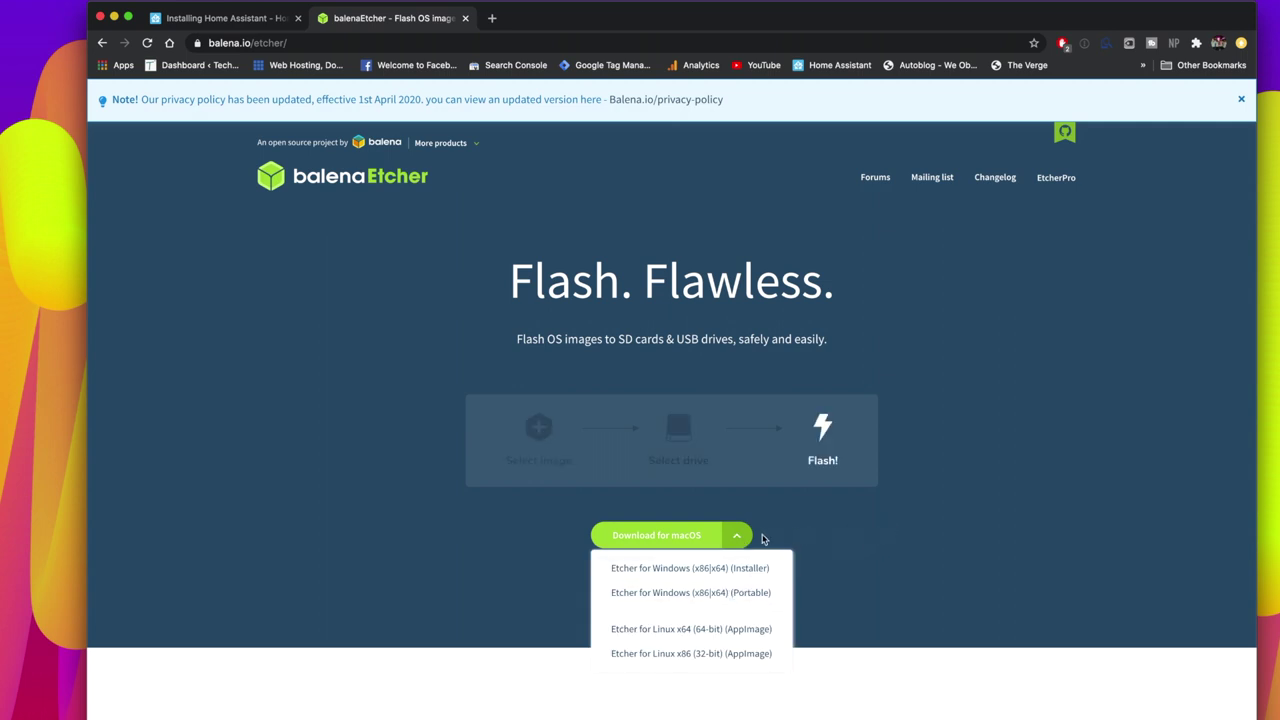
click(844, 537)
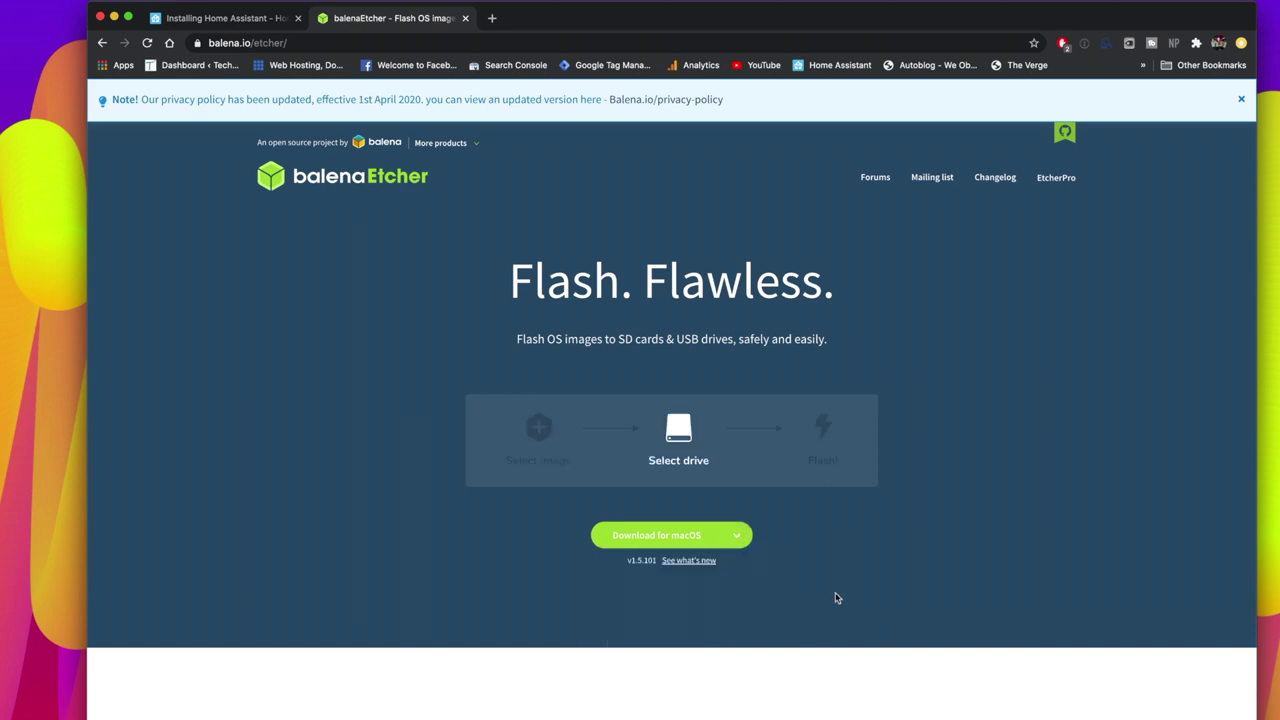
key(super+space)
- Launch balenaEtcher with hassos_rpi4-4.11 (1).img.gz as the image and the 63.9 GB APPLE SD Card Reader as the target
text(ba)
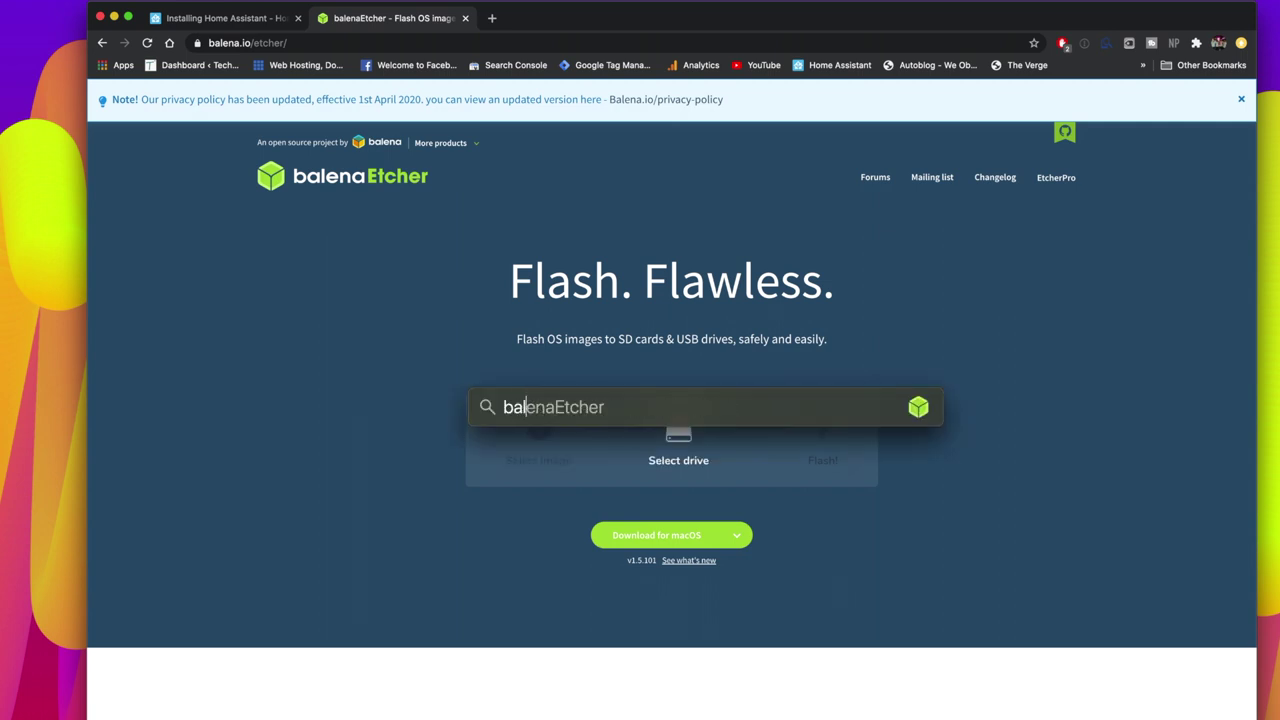
text(le)
key(Return)
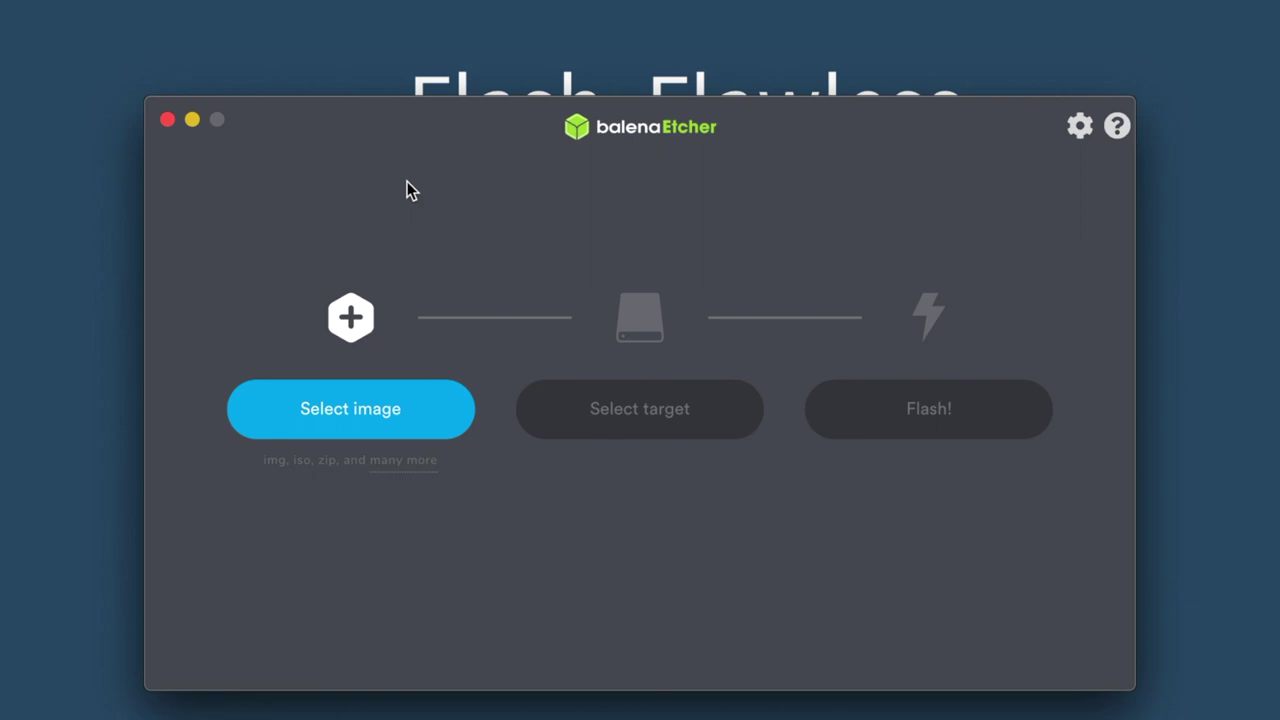
click(386, 416)
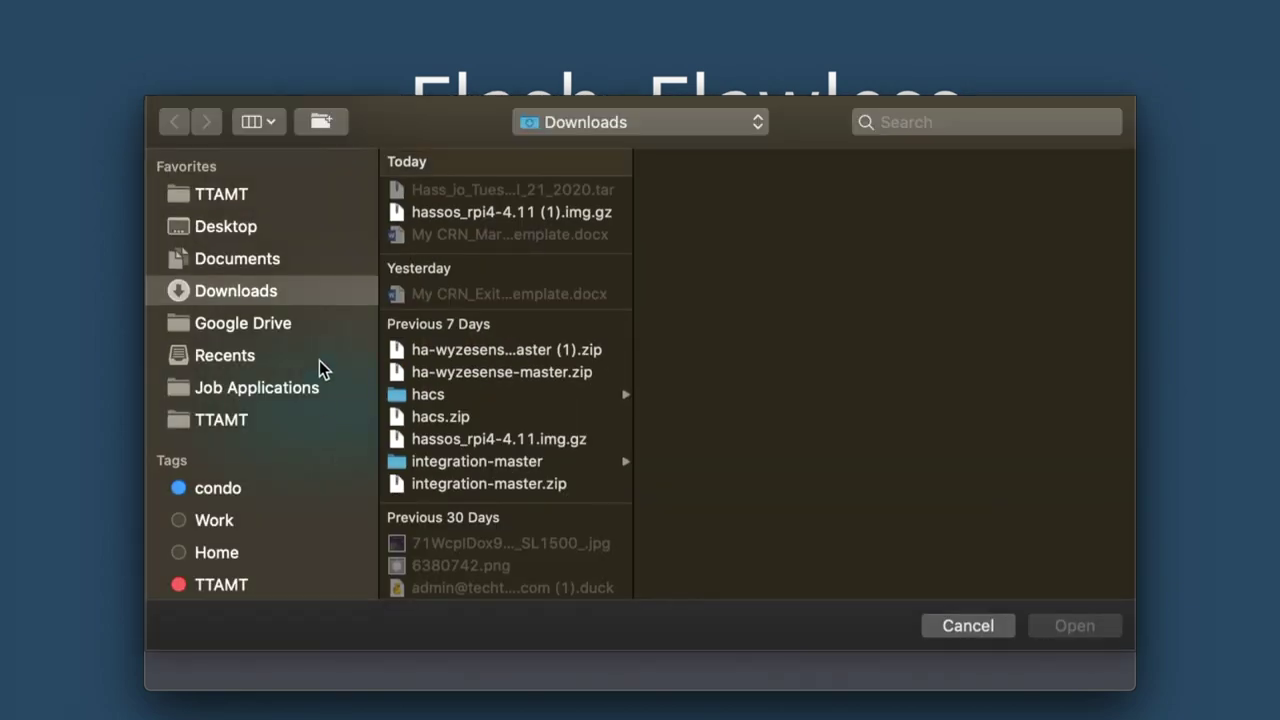
click(486, 213)
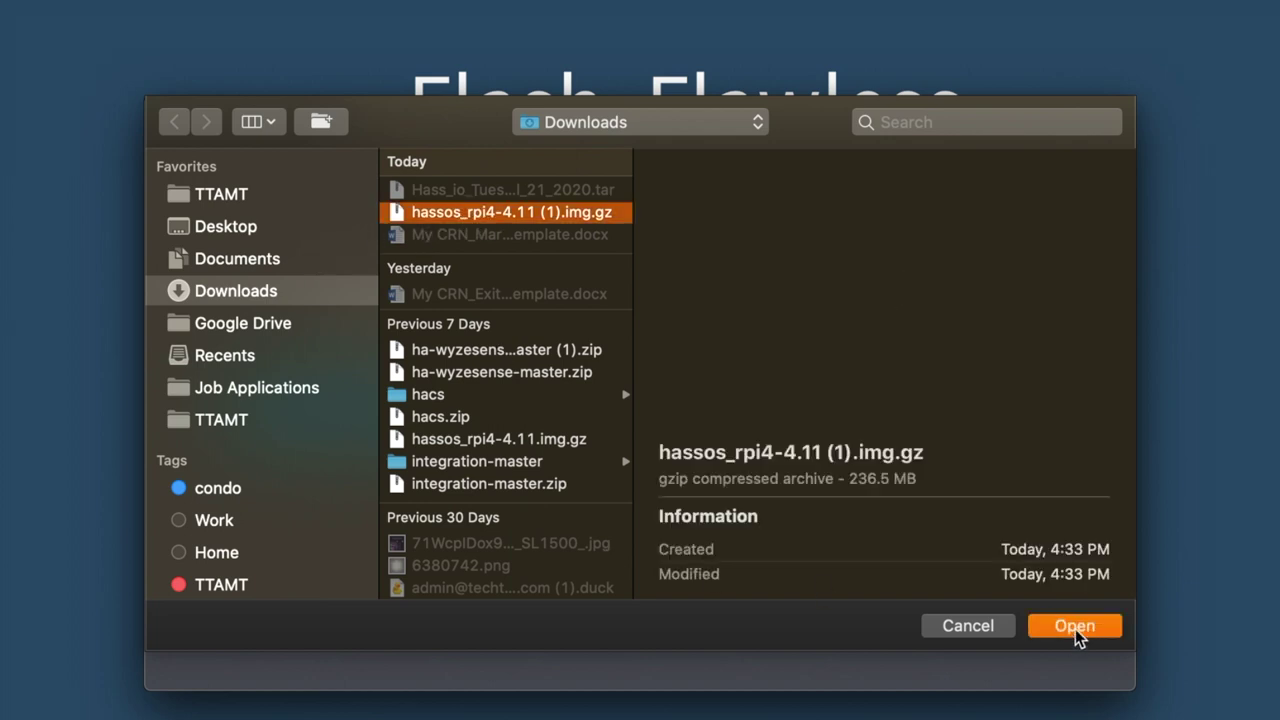
key(Return)
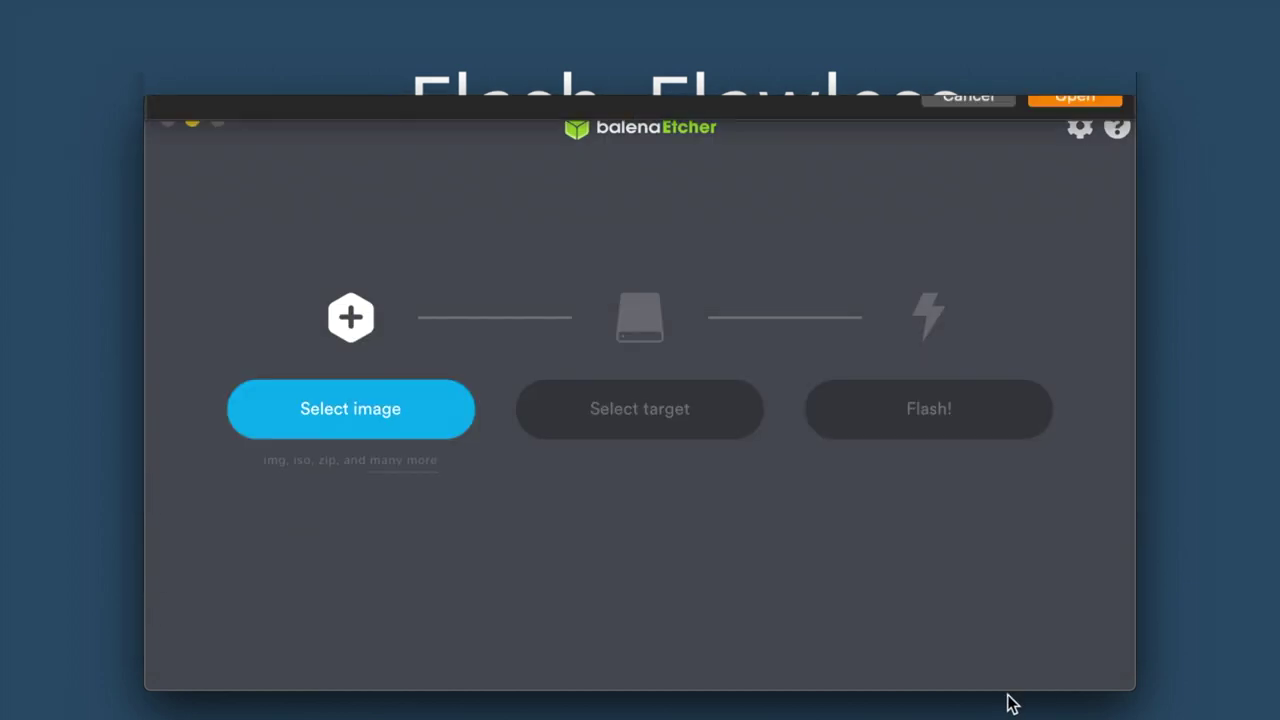
click(661, 412)
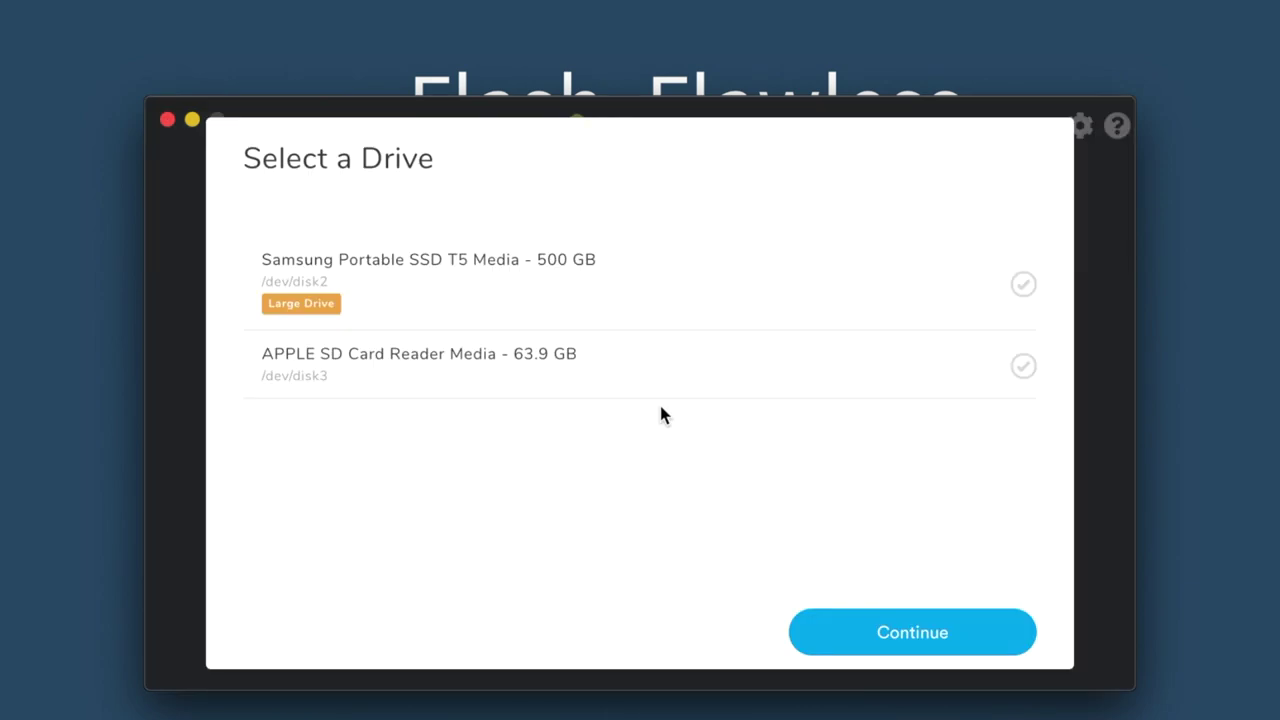
click(669, 368)
- Flash the hassos image to the SD card, ignore the unreadable-disk alert and close Etcher
click(941, 630)
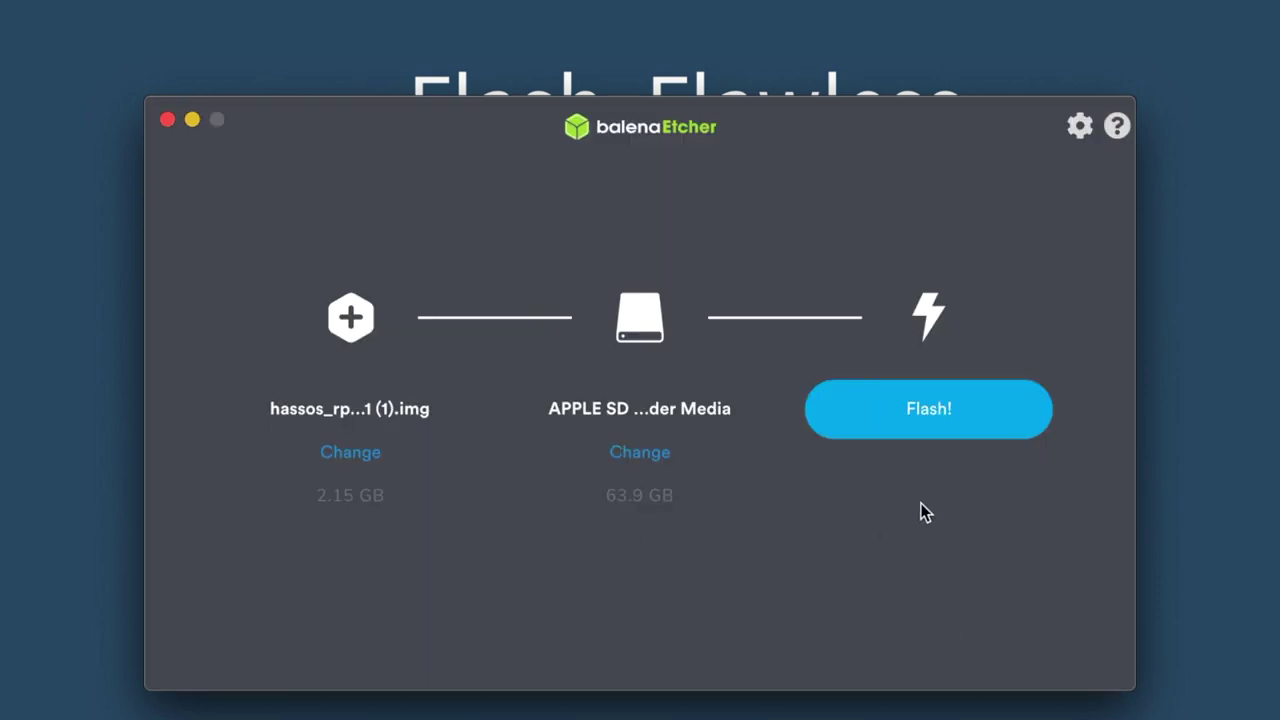
click(941, 424)
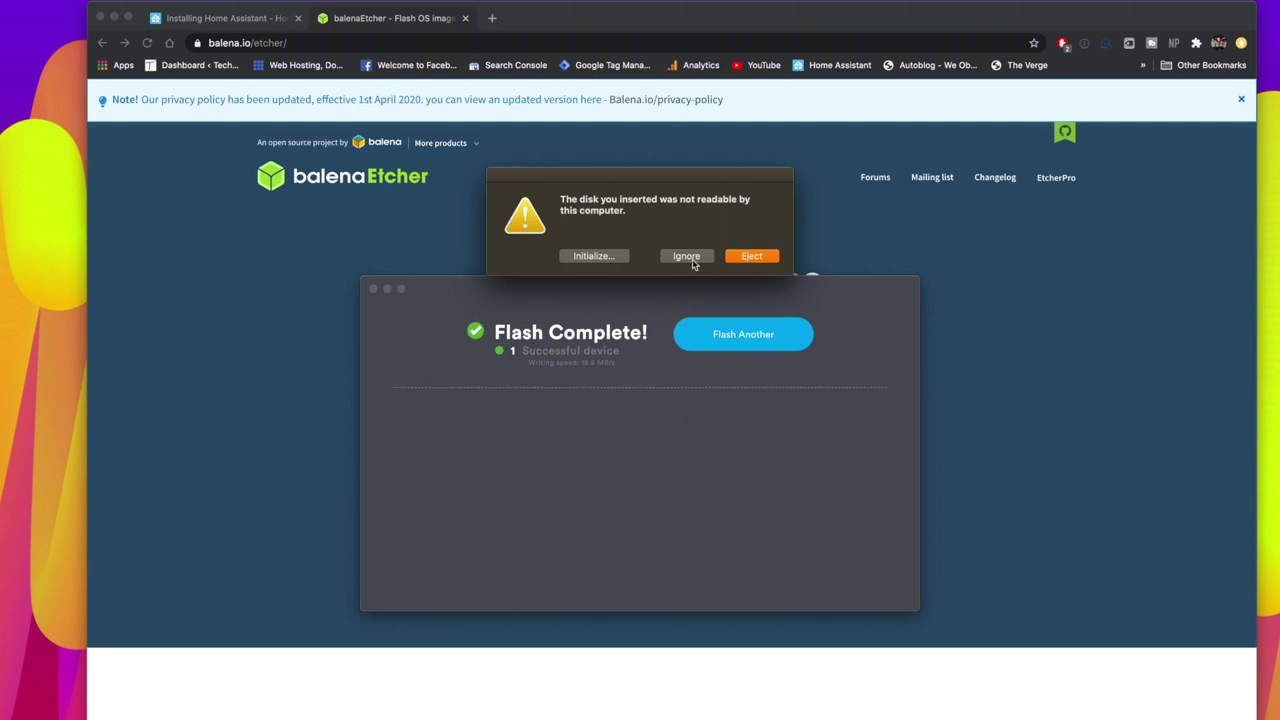
click(686, 256)
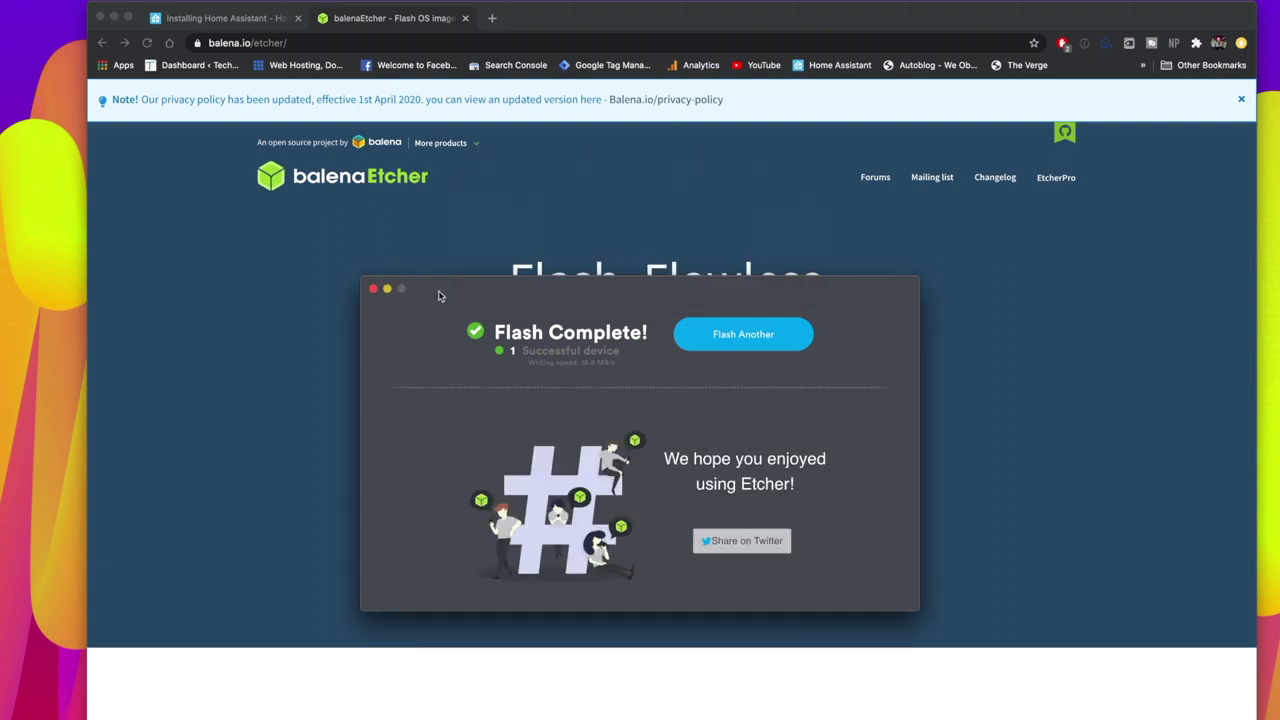
click(373, 288)
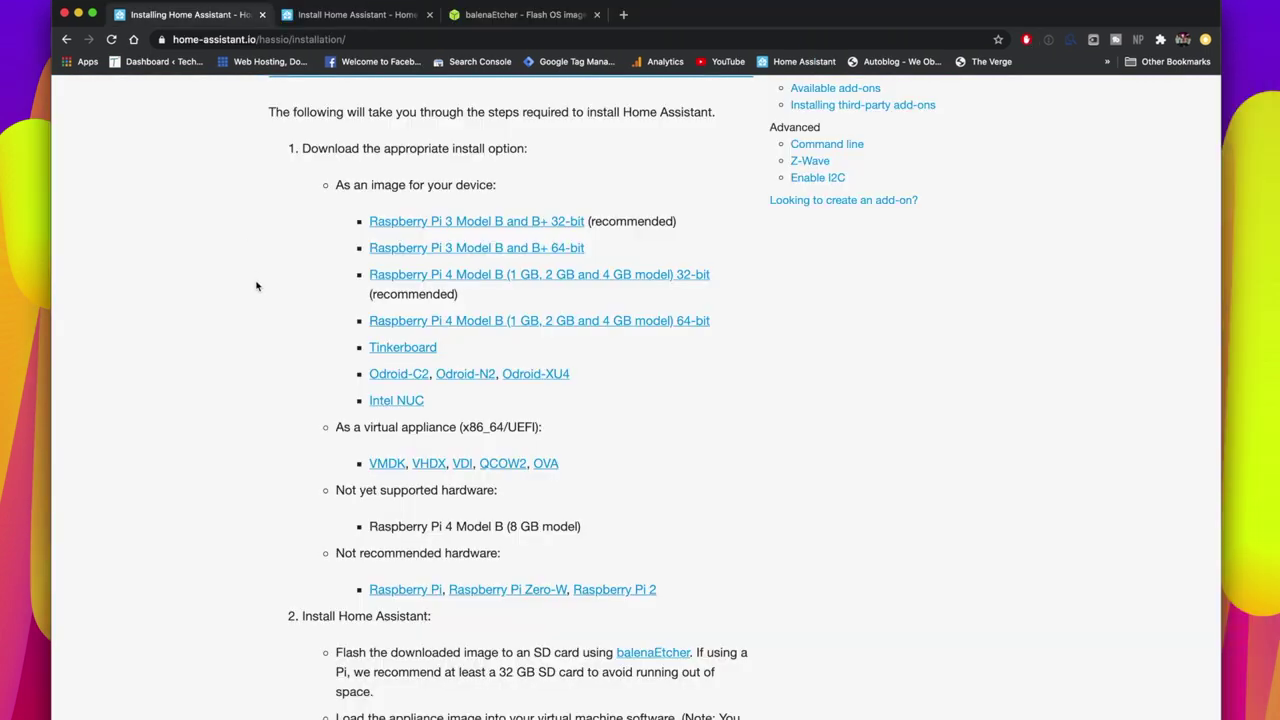
- Launch Disk Utility and select the TOSHIBA USB drive
key(super+space)
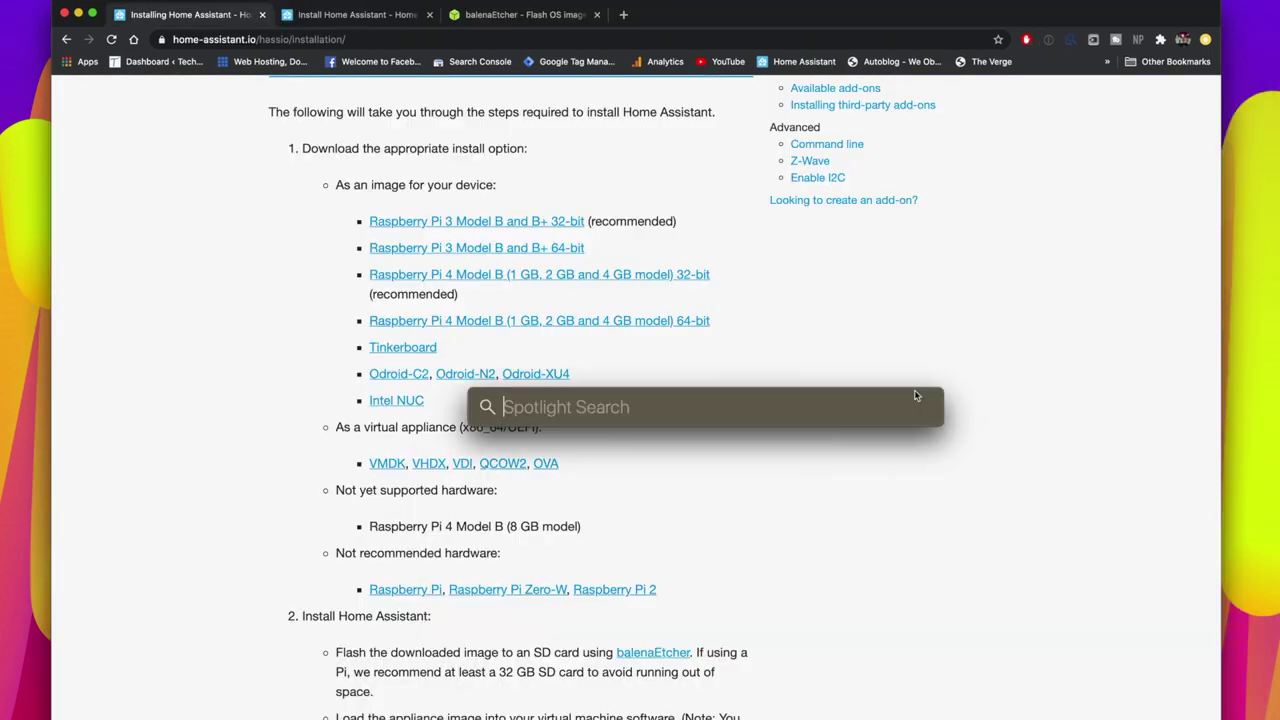
text(disk)
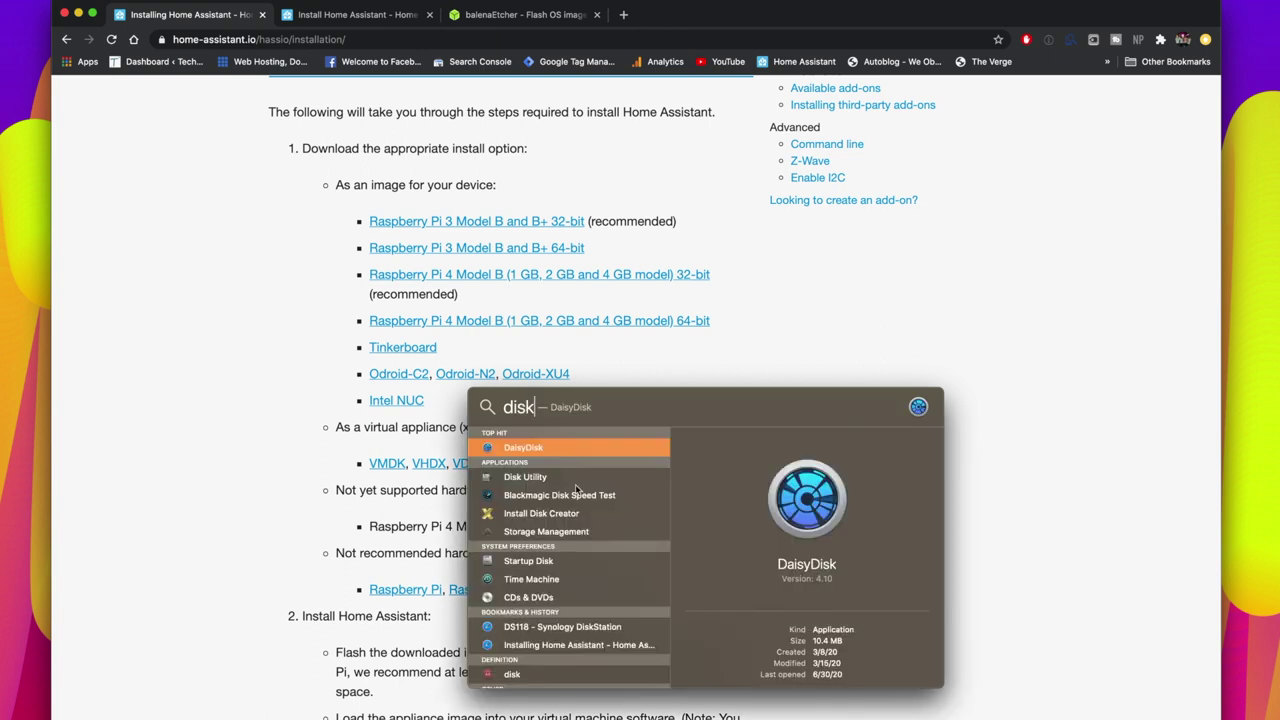
click(546, 479)
key(Return)
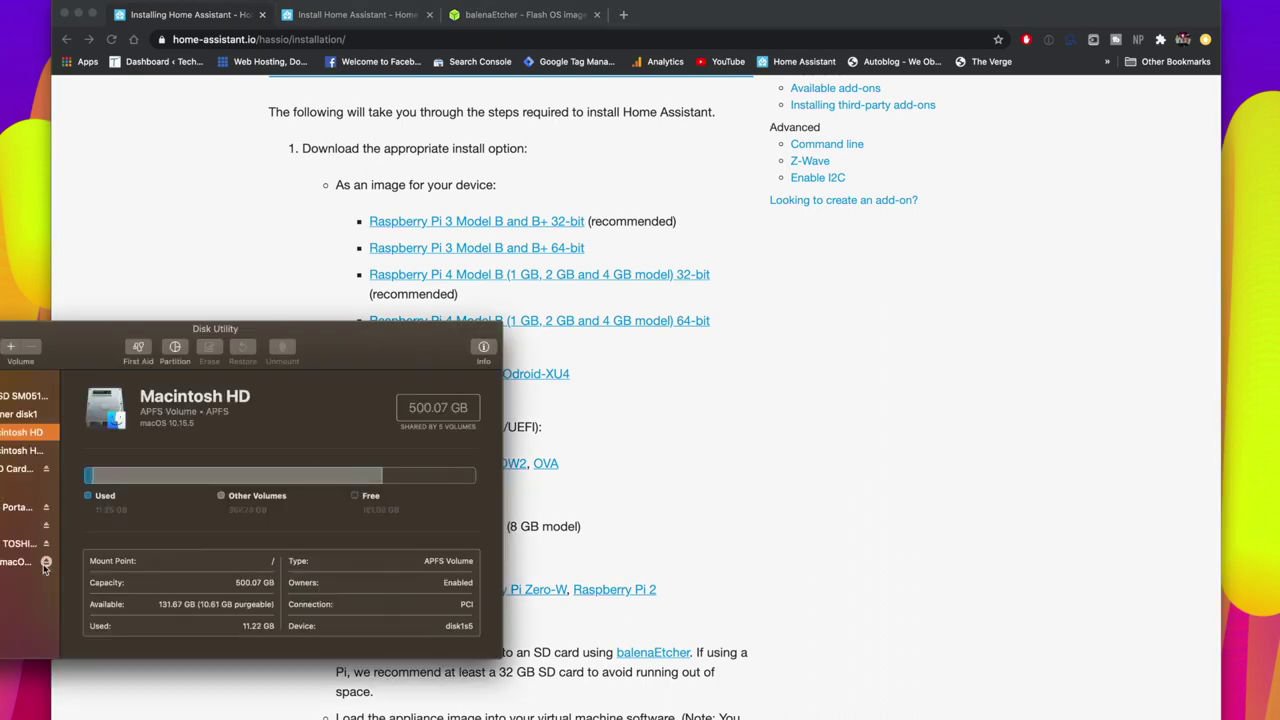
click(4, 548)
drag(427, 338, 543, 341)
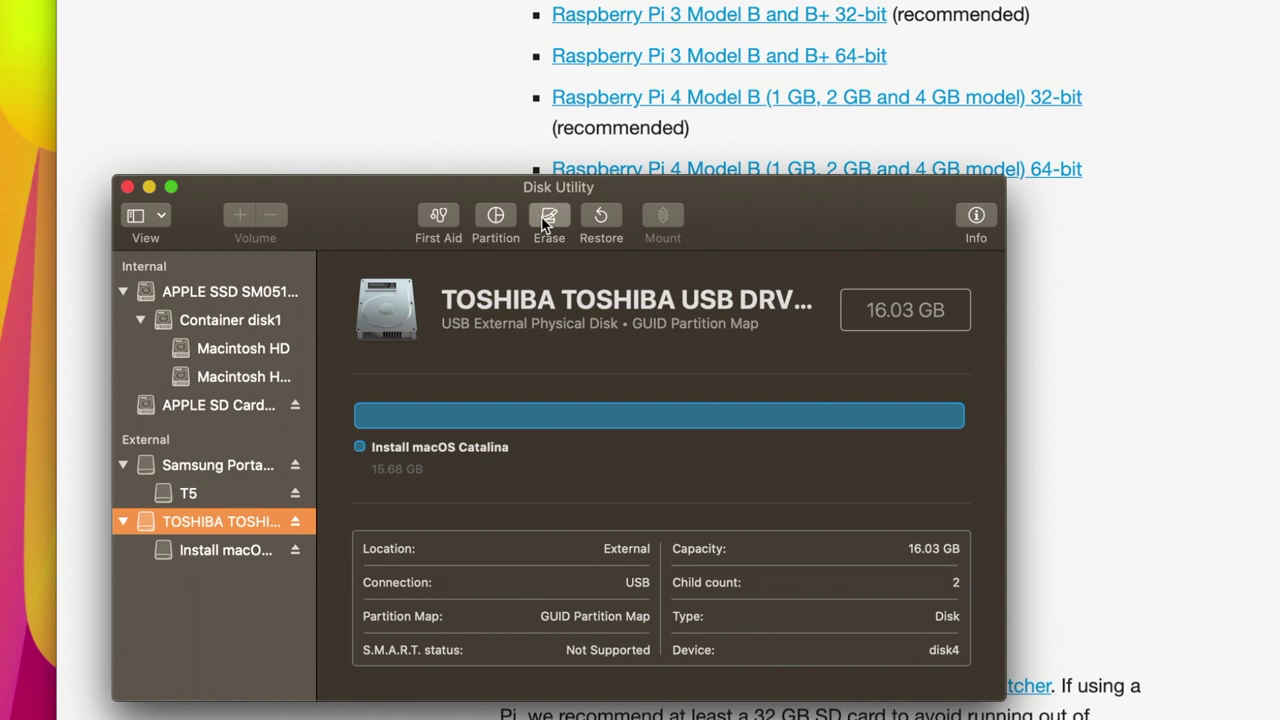
- Erase the TOSHIBA drive as MS-DOS (FAT) named CONFIG with GUID Partition Map
click(325, 352)
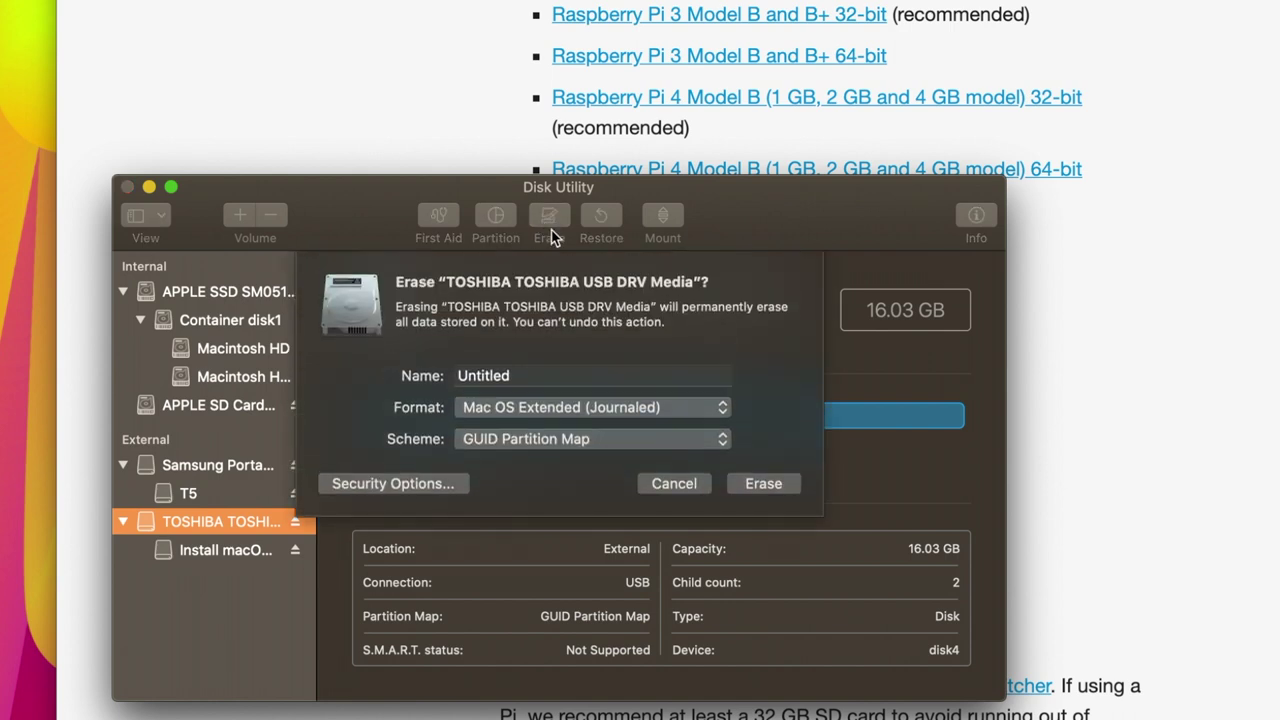
click(663, 410)
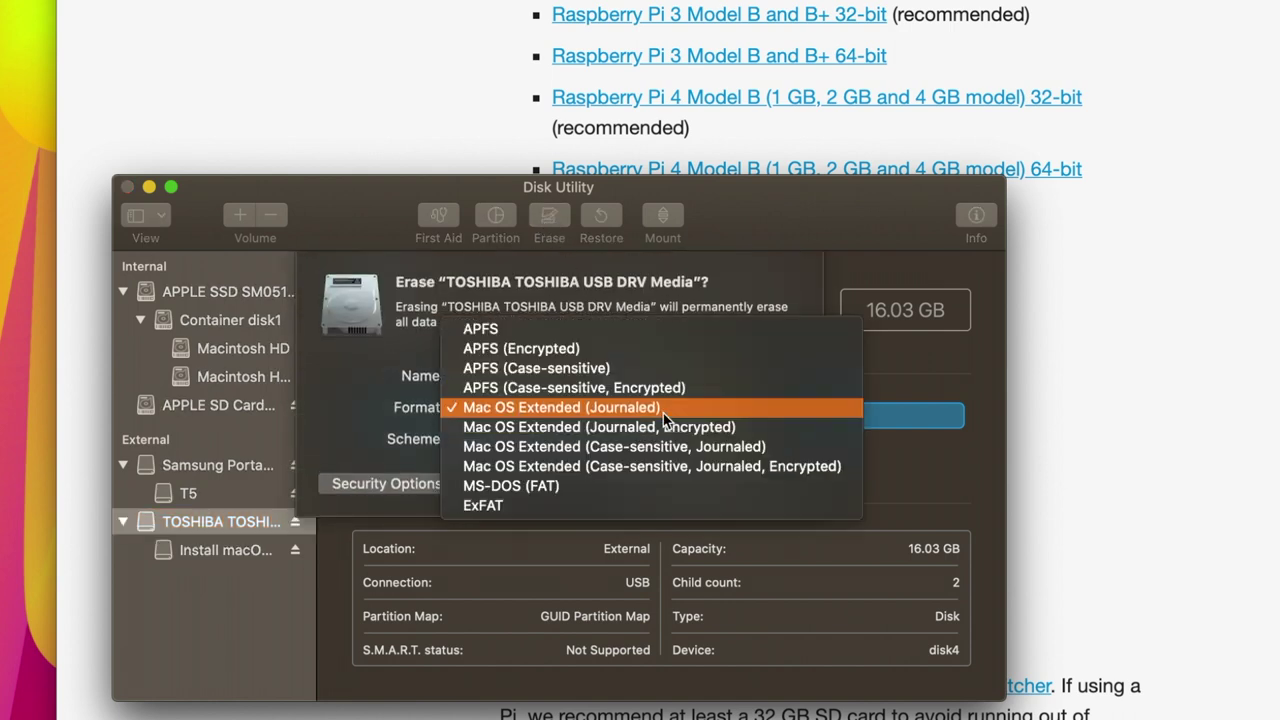
click(589, 490)
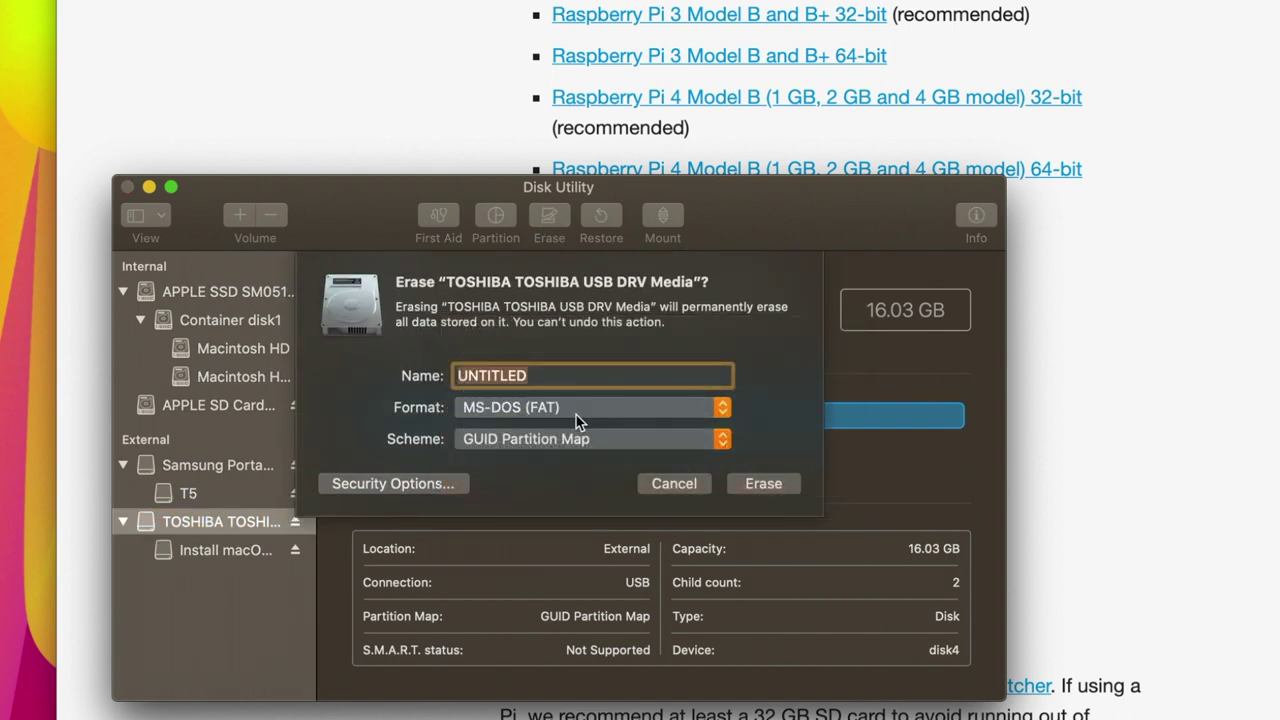
text(CON)
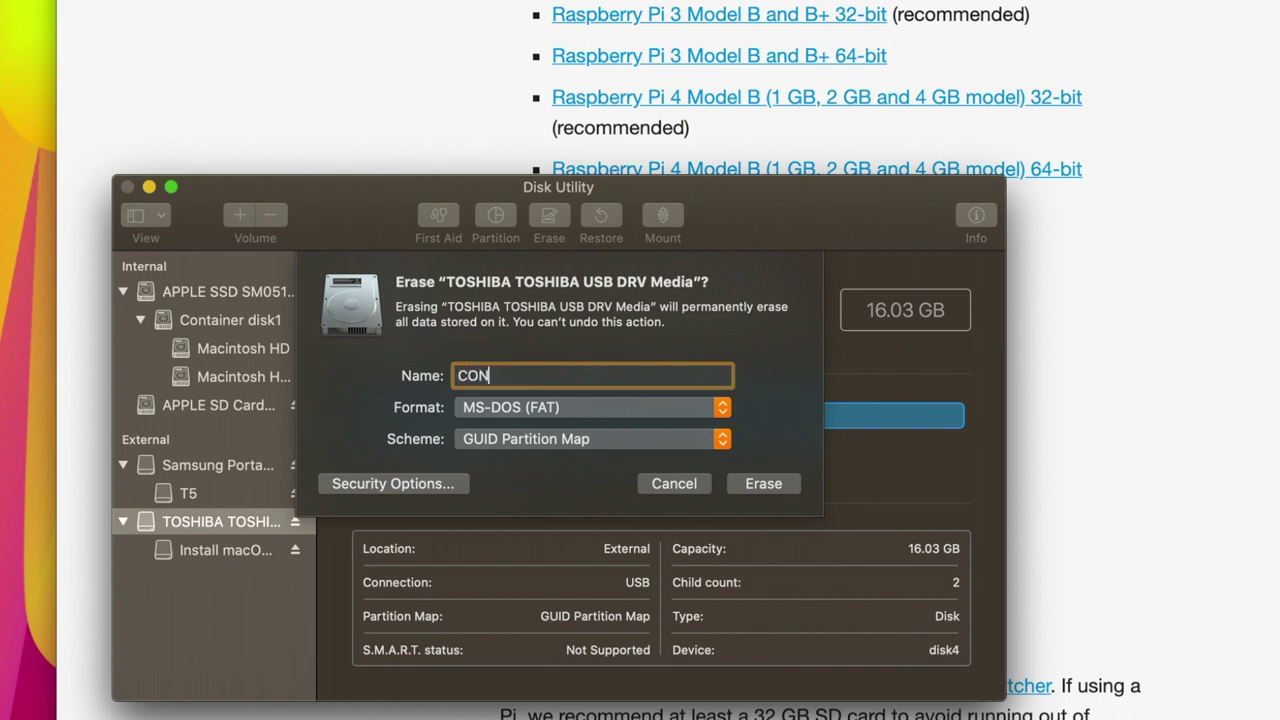
text(FIG)
click(722, 438)
click(700, 438)
click(763, 483)
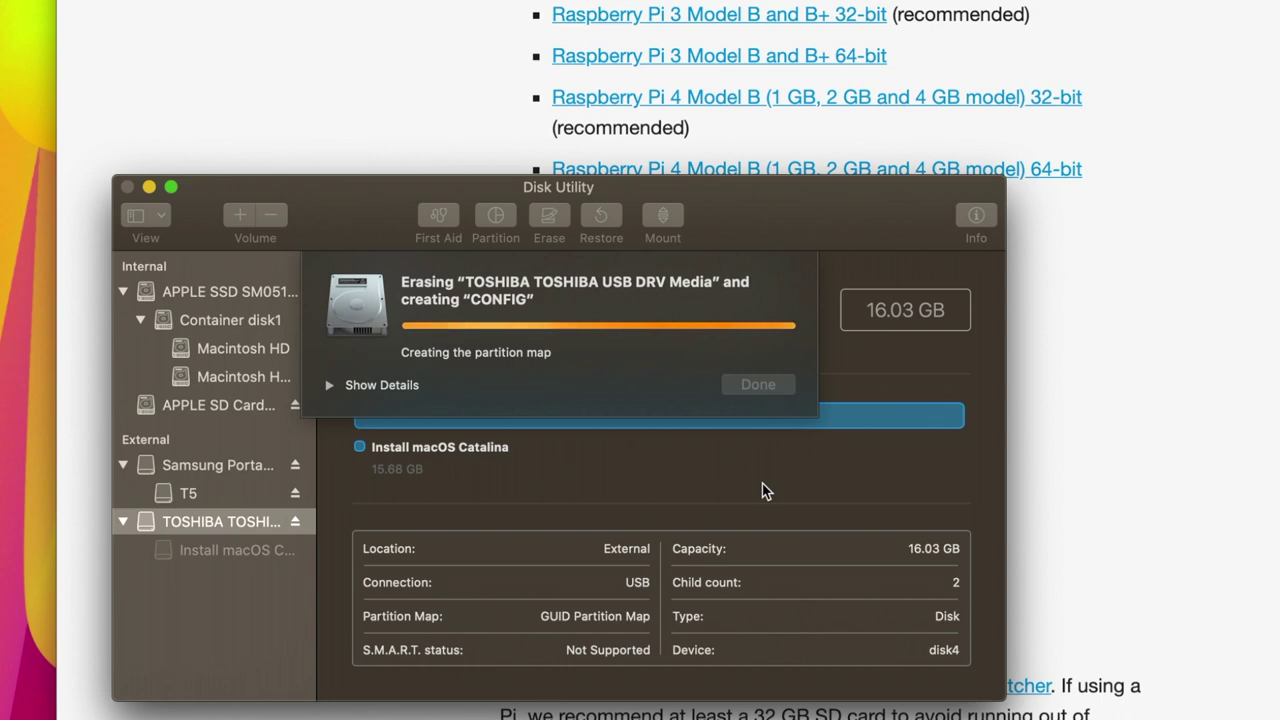
click(756, 384)
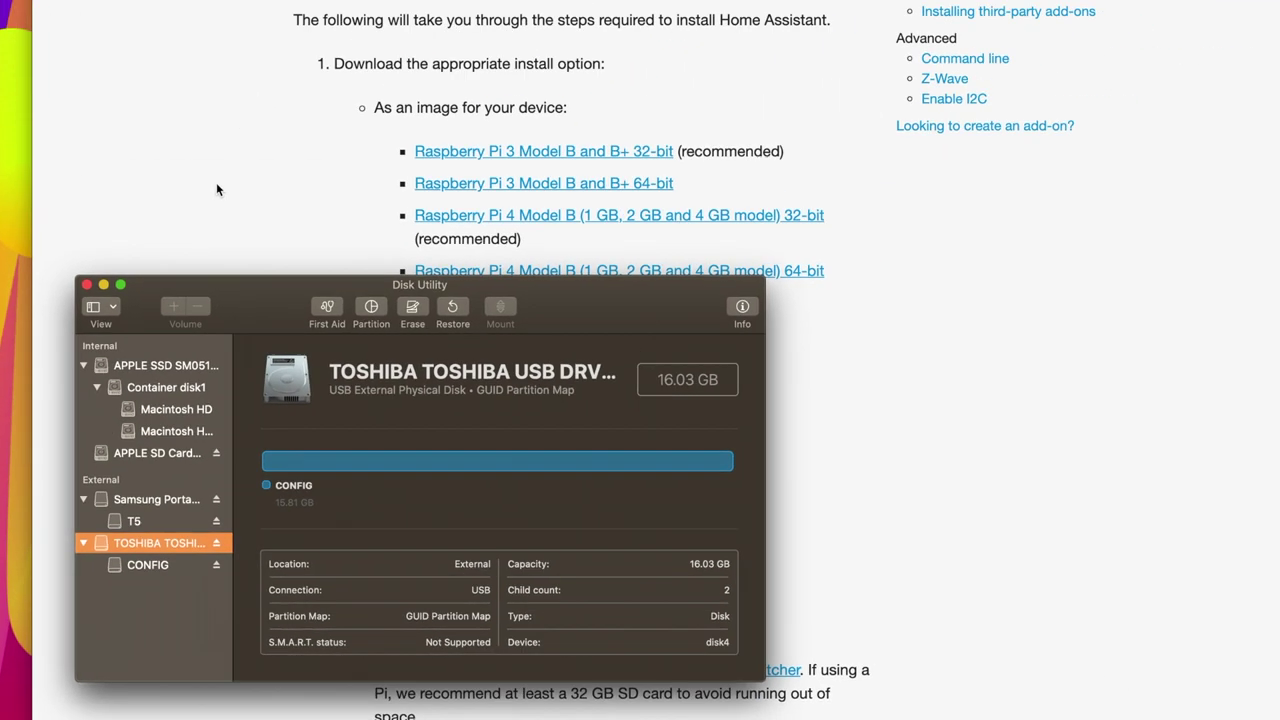
click(216, 182)
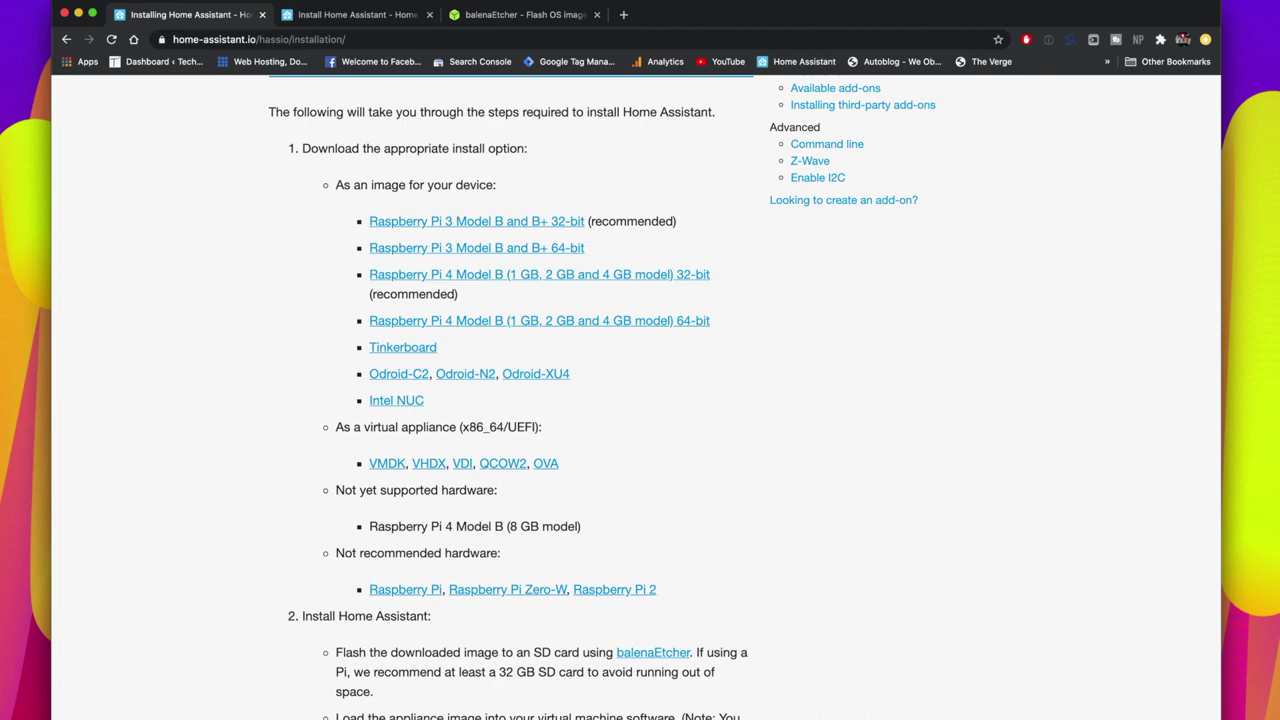
- Create a folder named network on the CONFIG drive
click(358, 28)
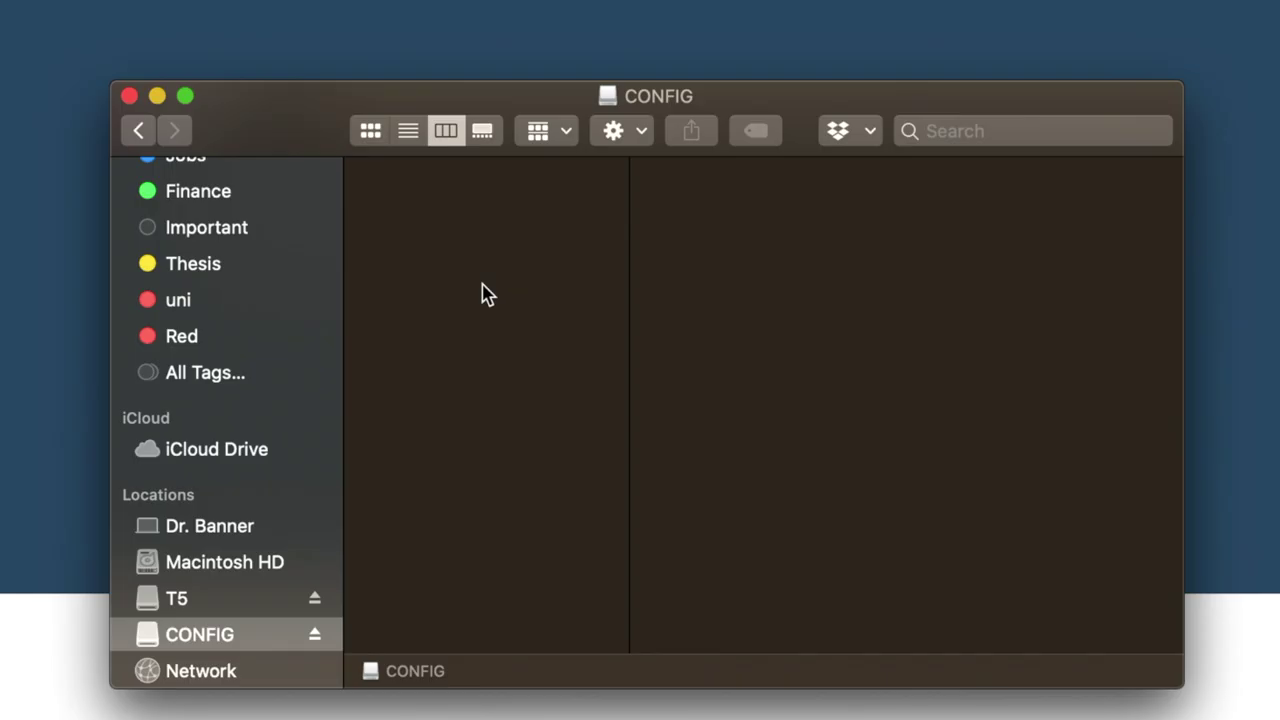
right_click(482, 284)
click(582, 302)
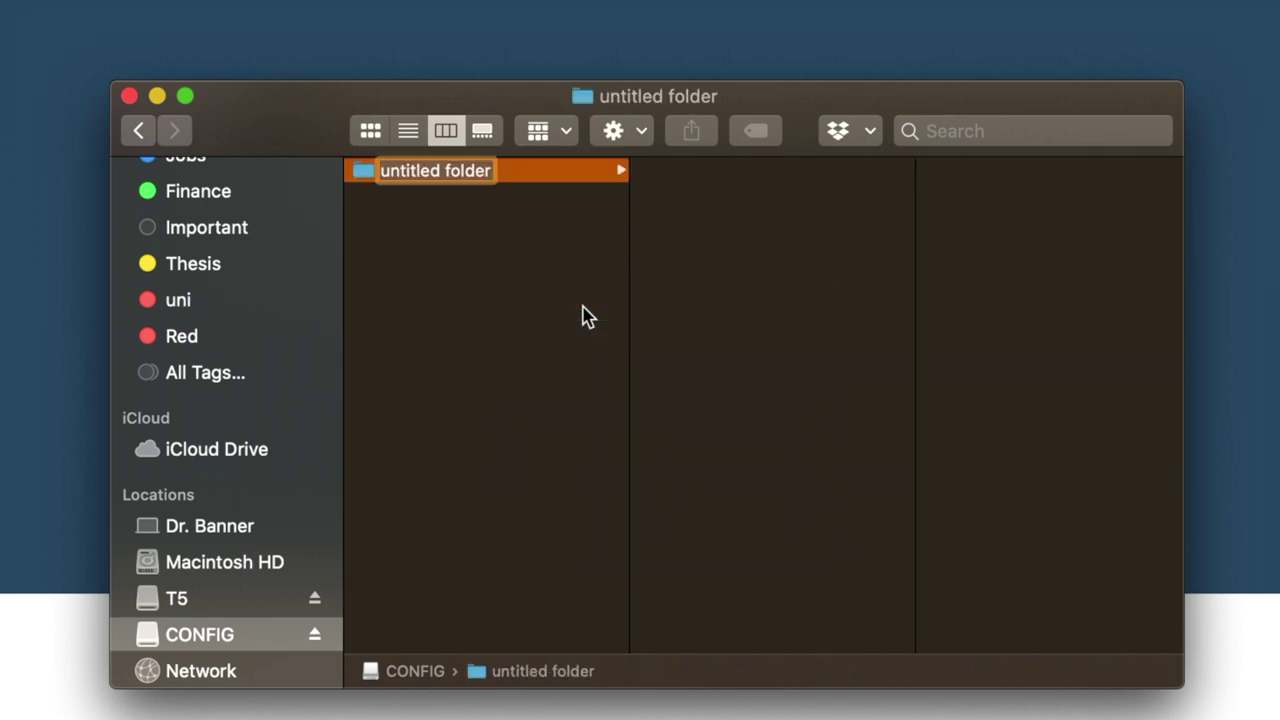
text(NET)
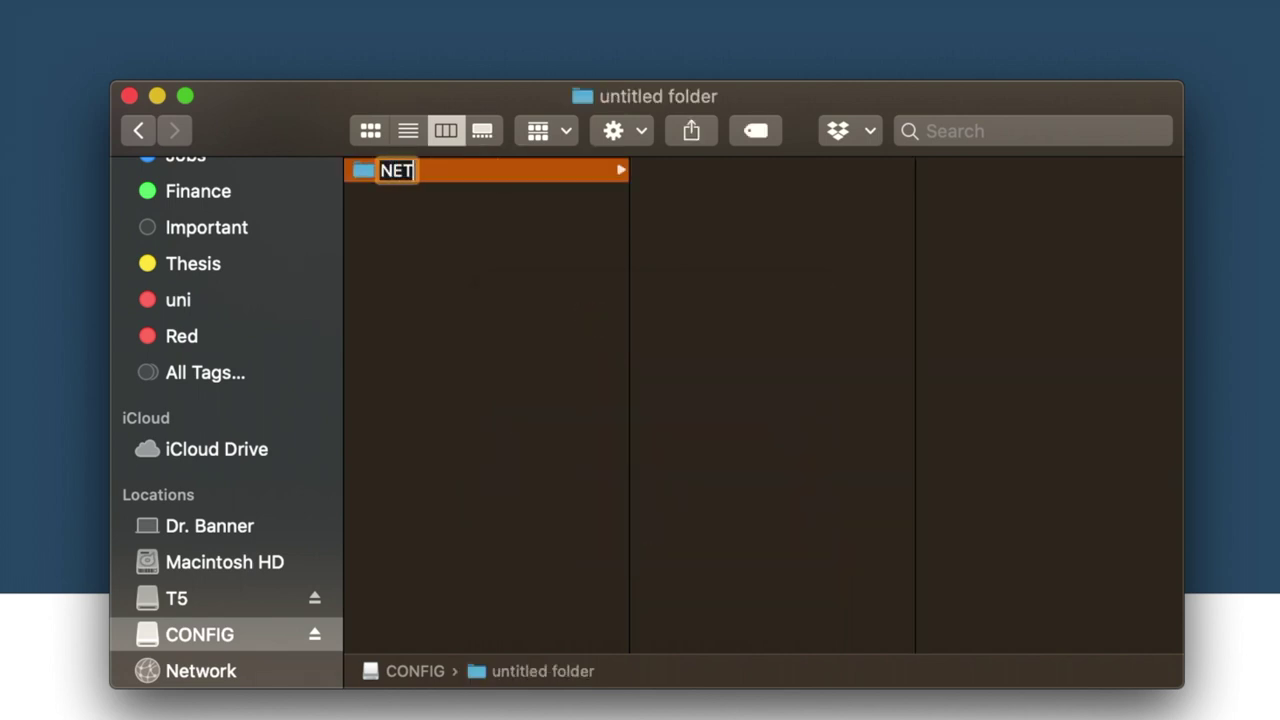
key(BackSpace)
key(BackSpace)
key(BackSpace)
text(network)
key(Return)
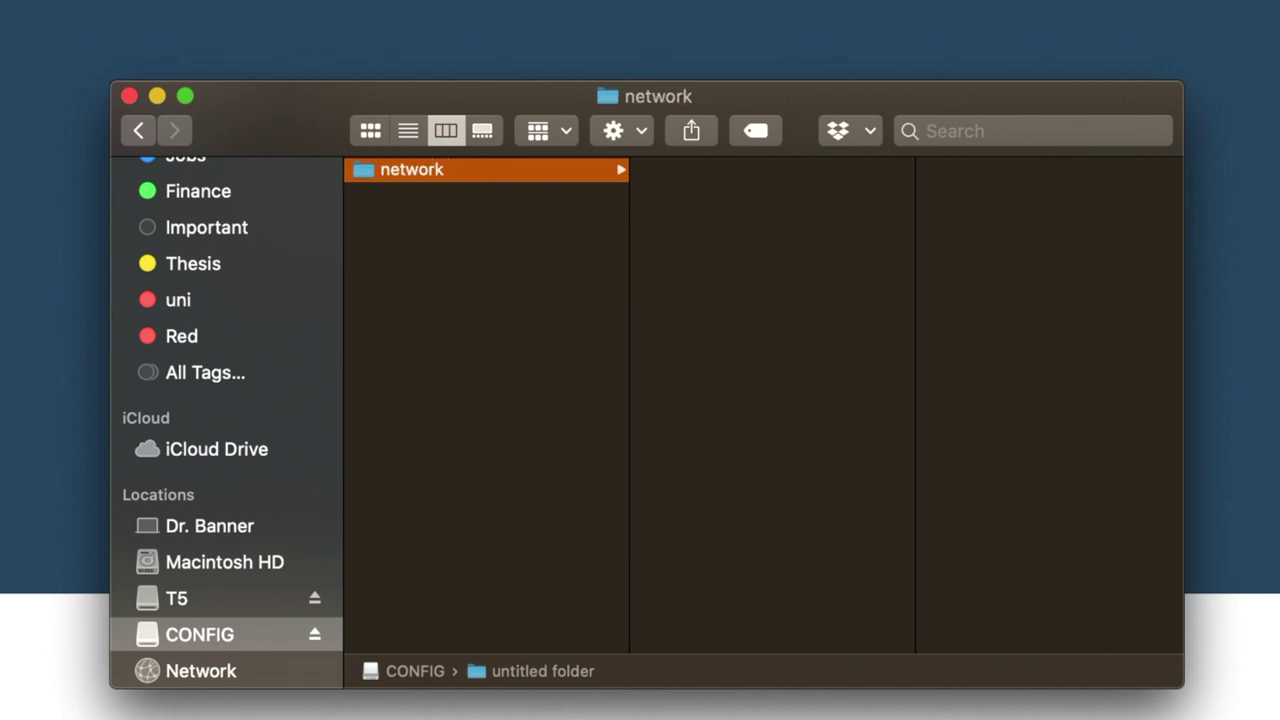
- Create a my-network folder inside the network folder
right_click(724, 232)
click(737, 237)
text(my-)
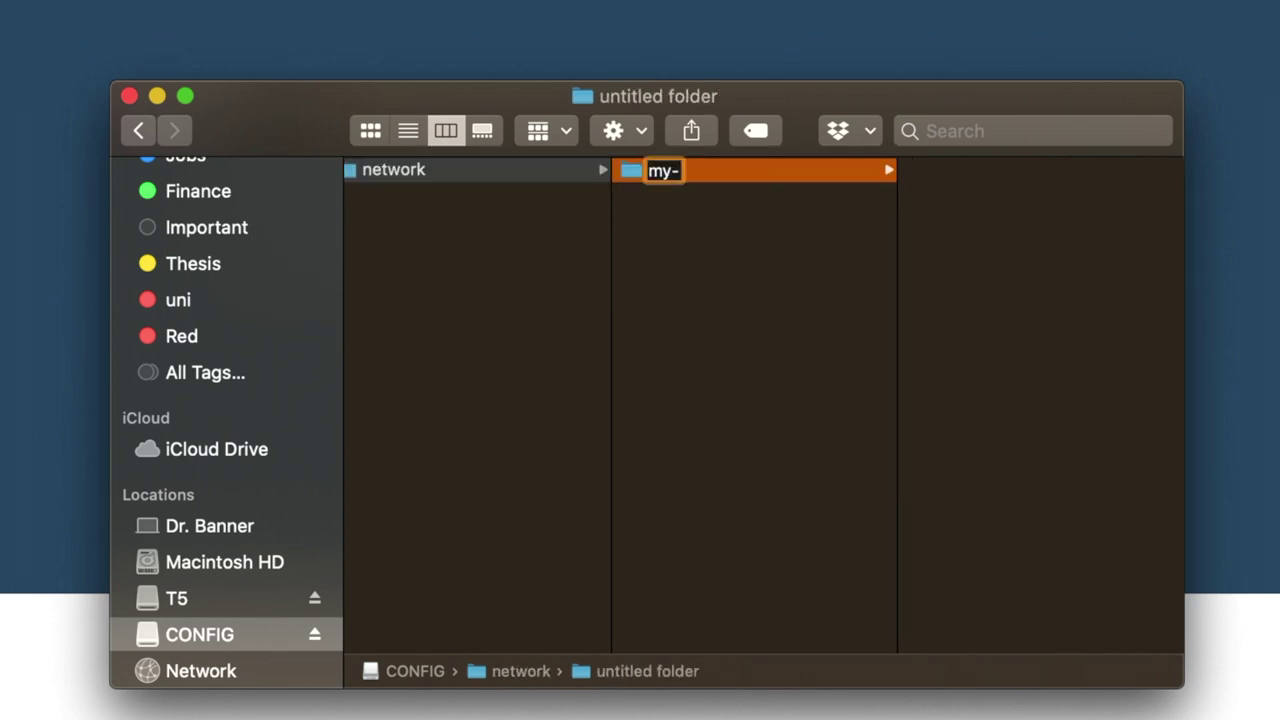
text(network)
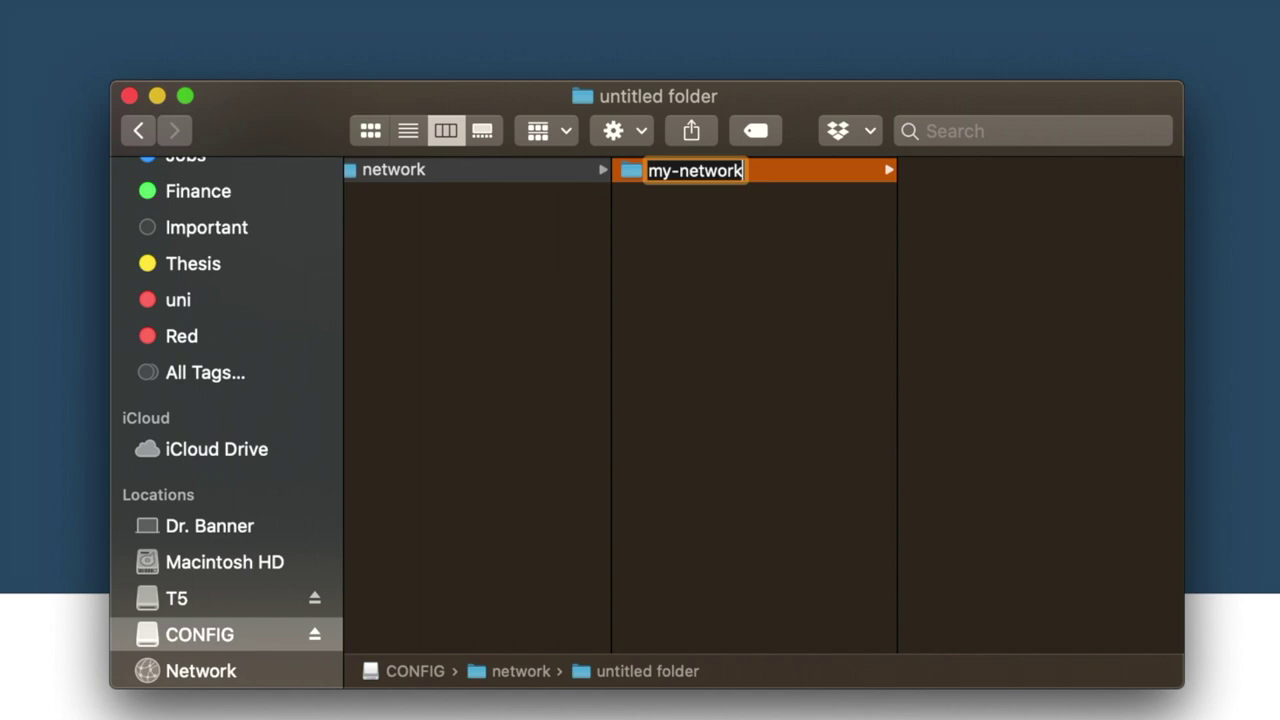
key(Return)
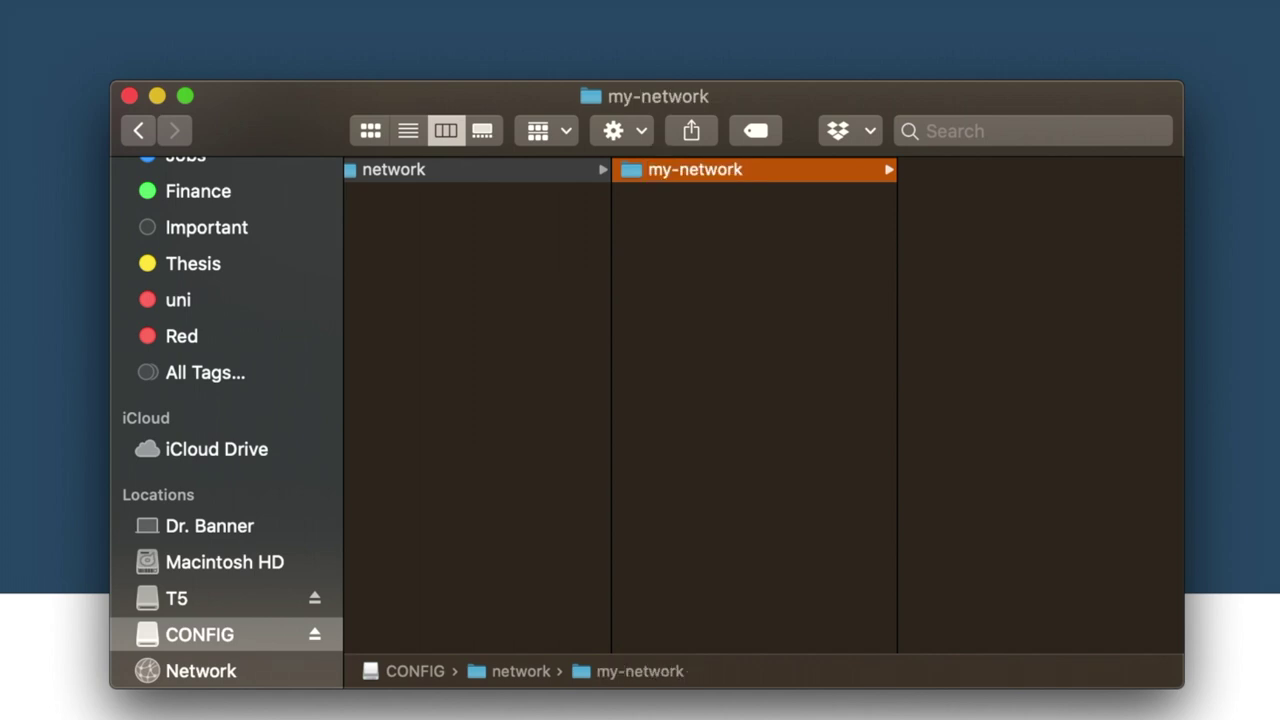
- Launch TextEdit with a new blank document moved to the upper right
key(super+space)
text(t)
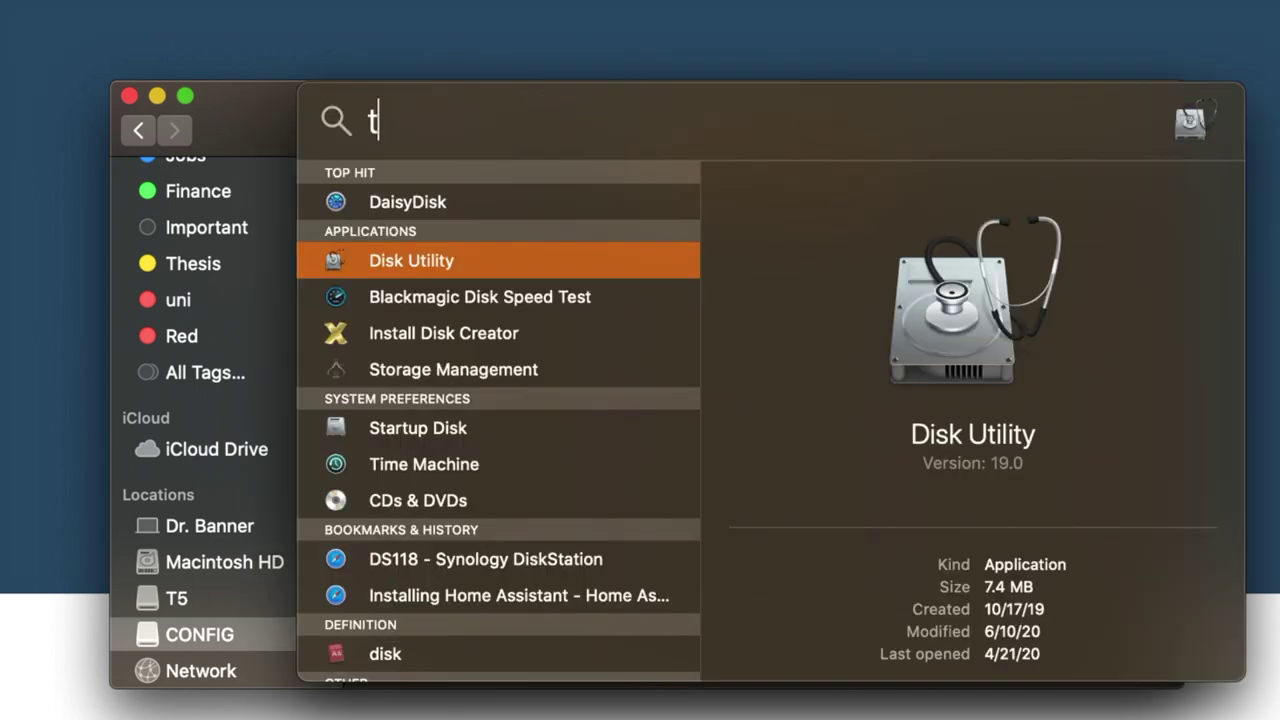
text(ext)
key(Return)
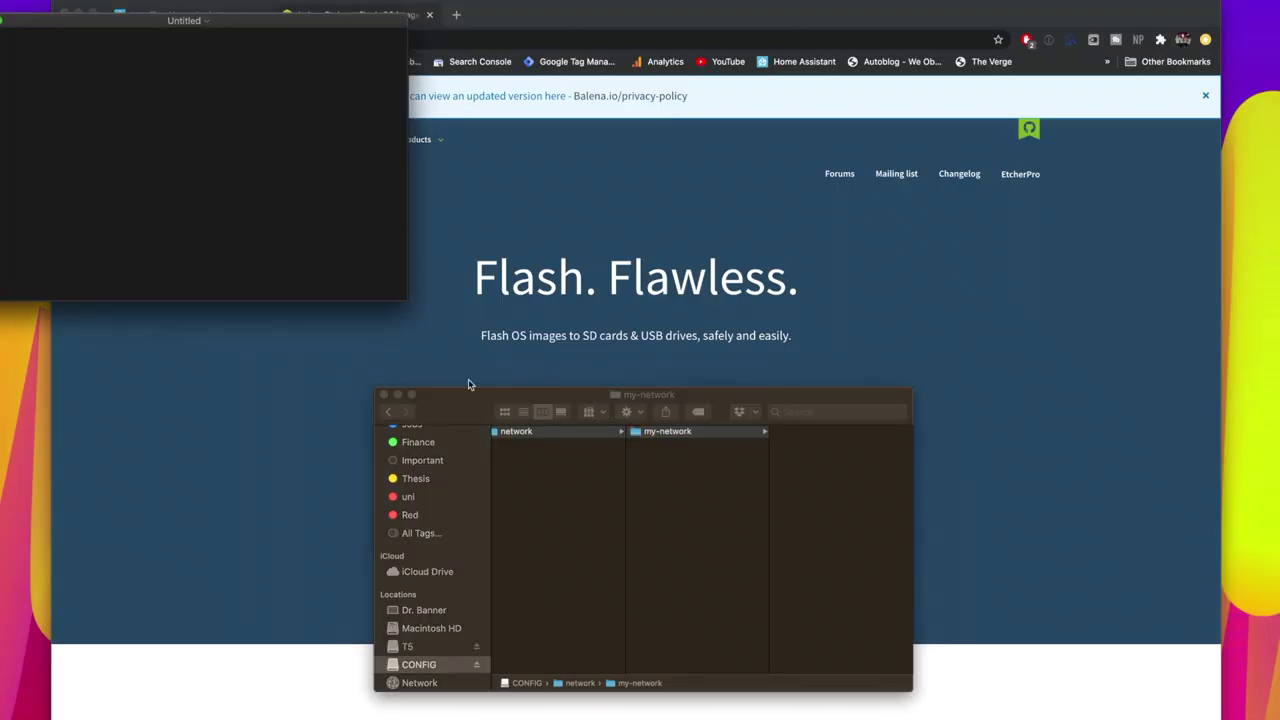
drag(687, 64, 1040, 97)
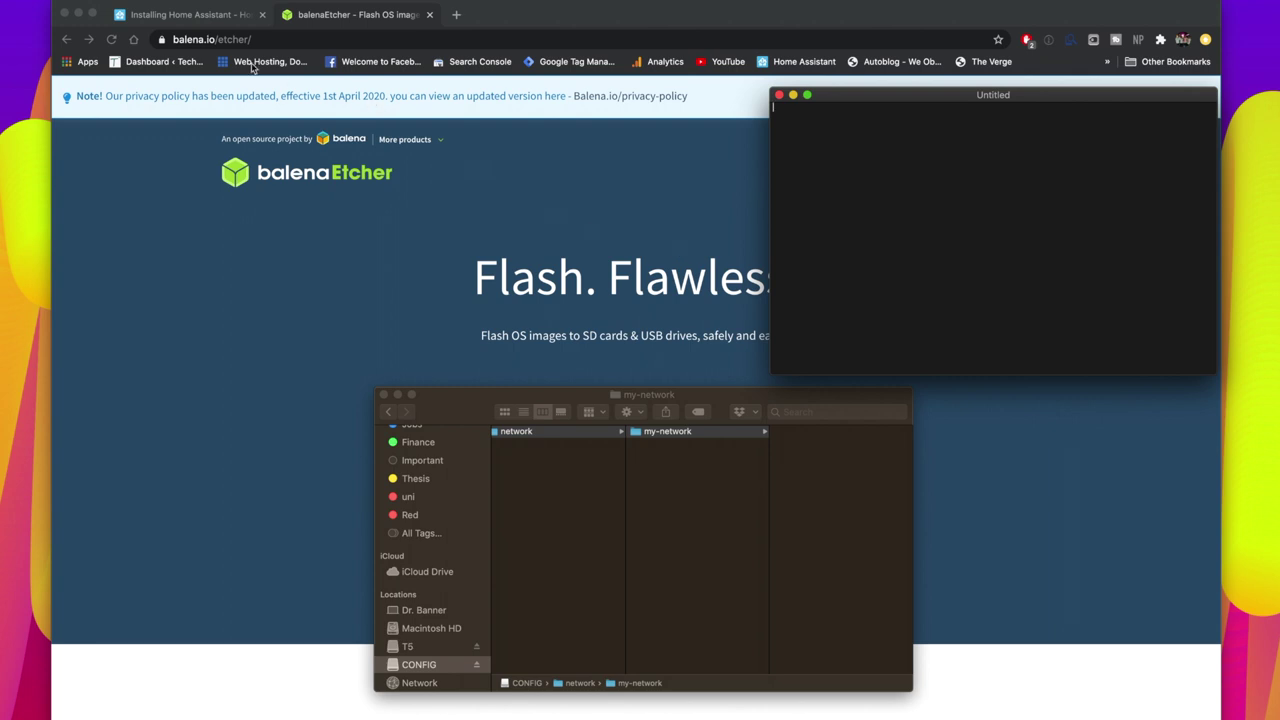
- From the Home Assistant Getting Started guide, open the network configuration examples and find the Wi-Fi example
click(182, 10)
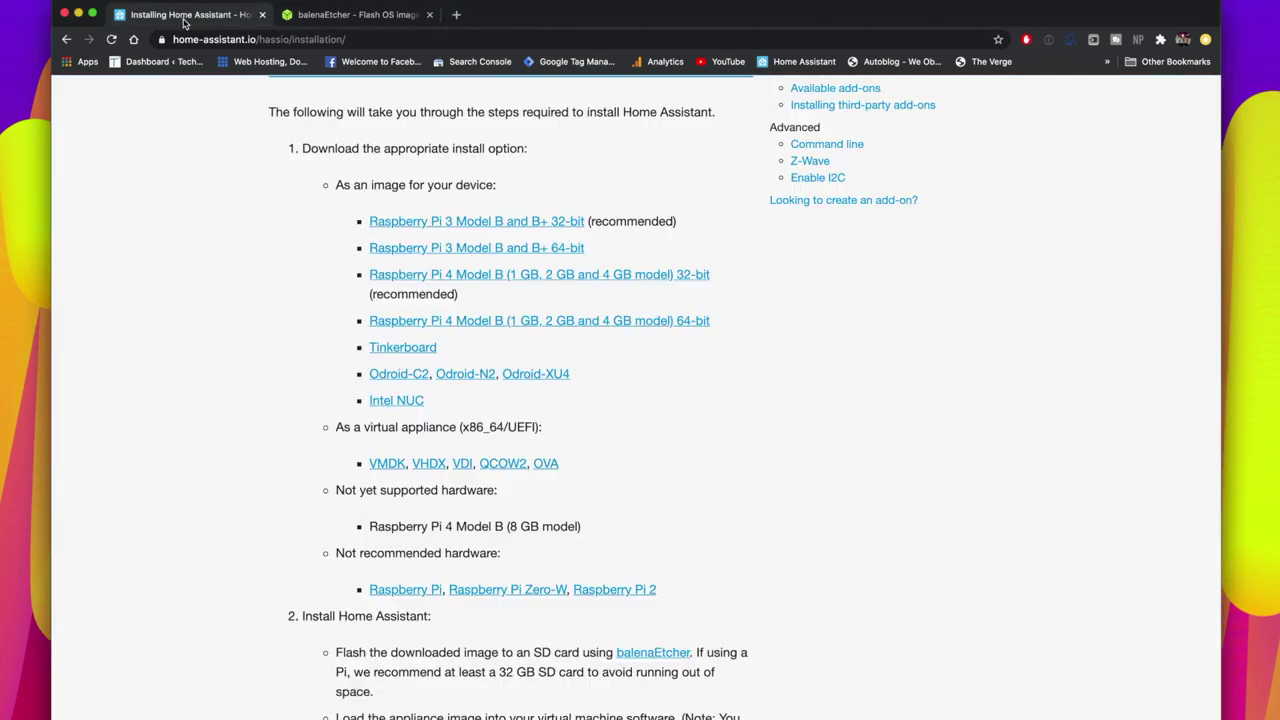
scroll(280, 309, up, 1)
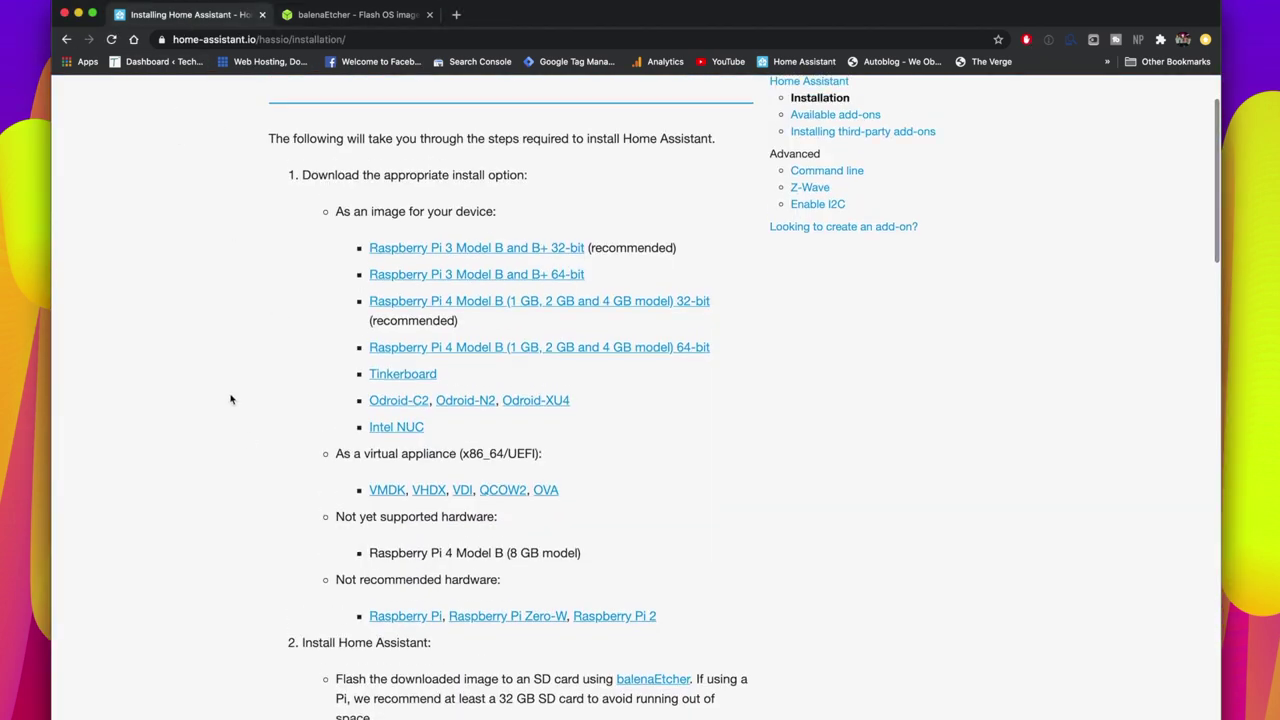
scroll(294, 390, up, 3)
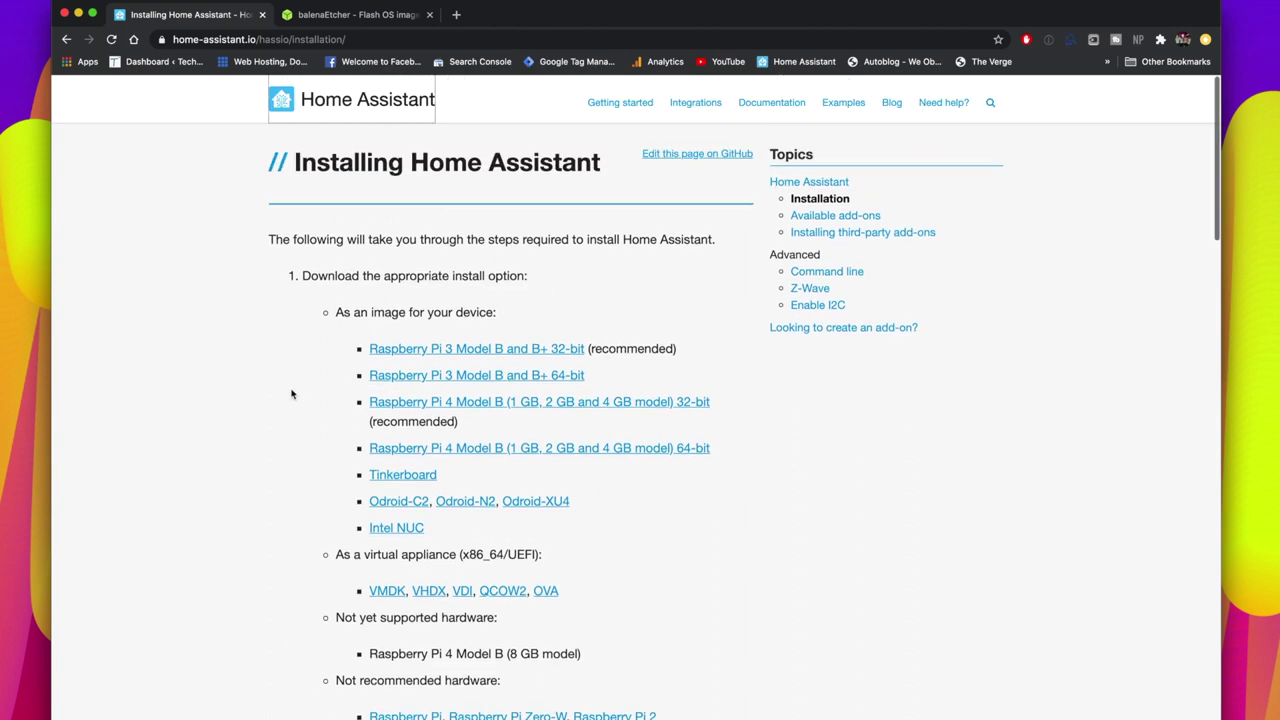
super+click(328, 103)
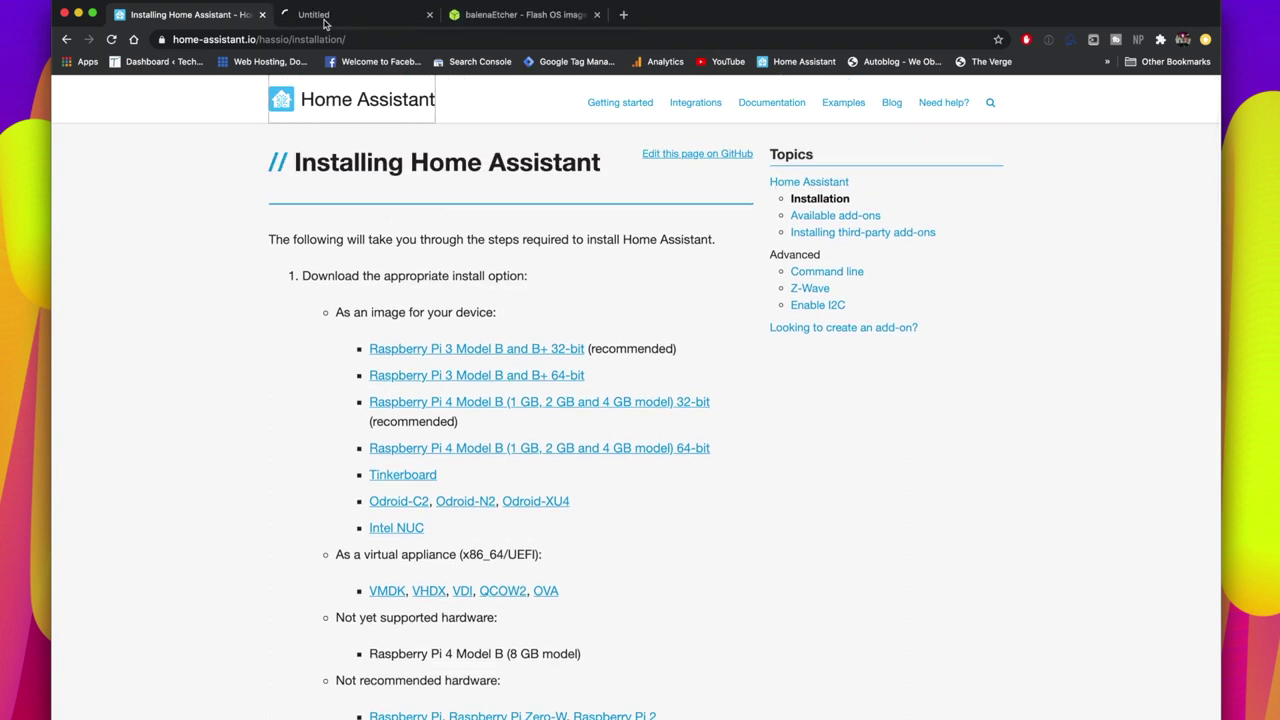
click(324, 18)
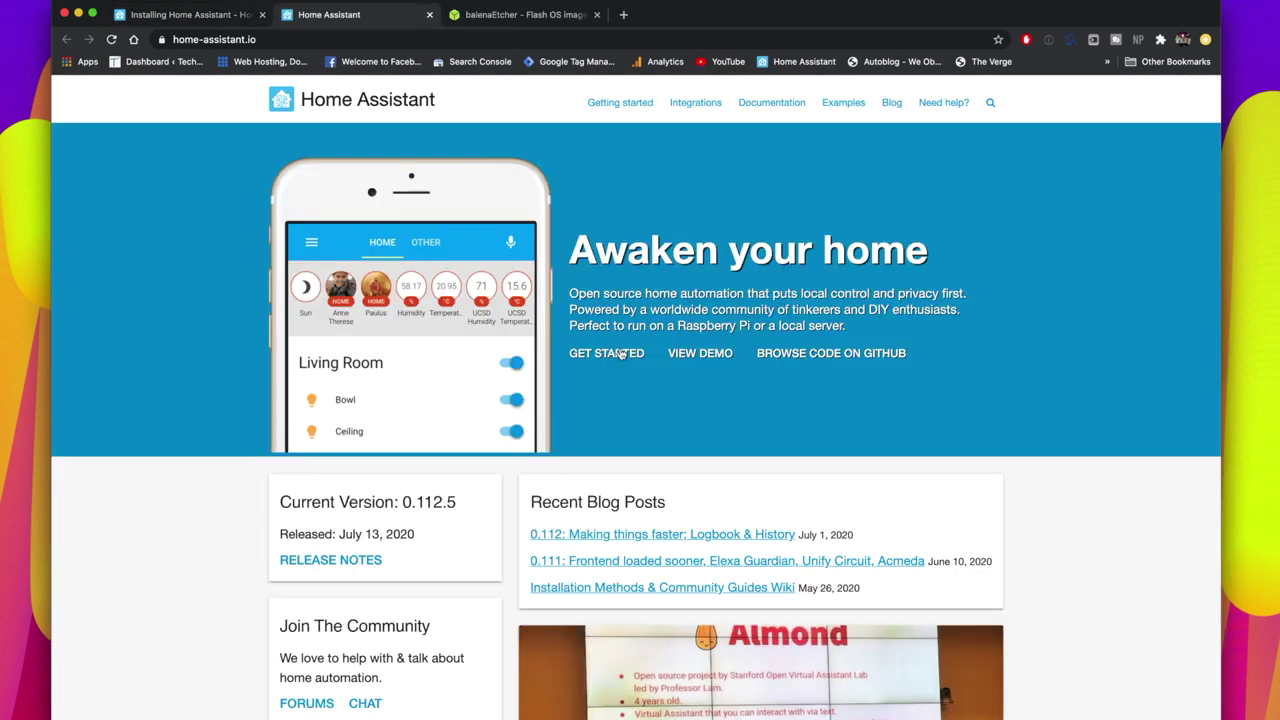
click(622, 354)
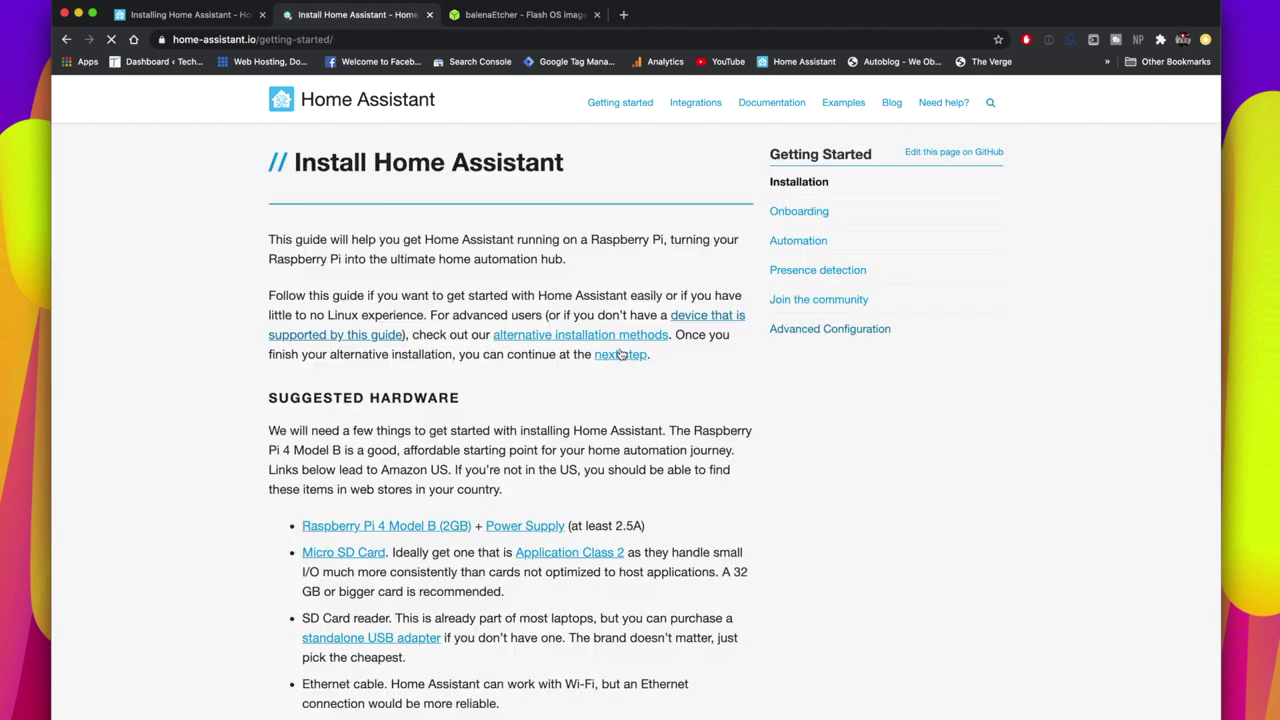
scroll(481, 440, down, 3)
scroll(481, 440, down, 5)
scroll(477, 446, down, 1)
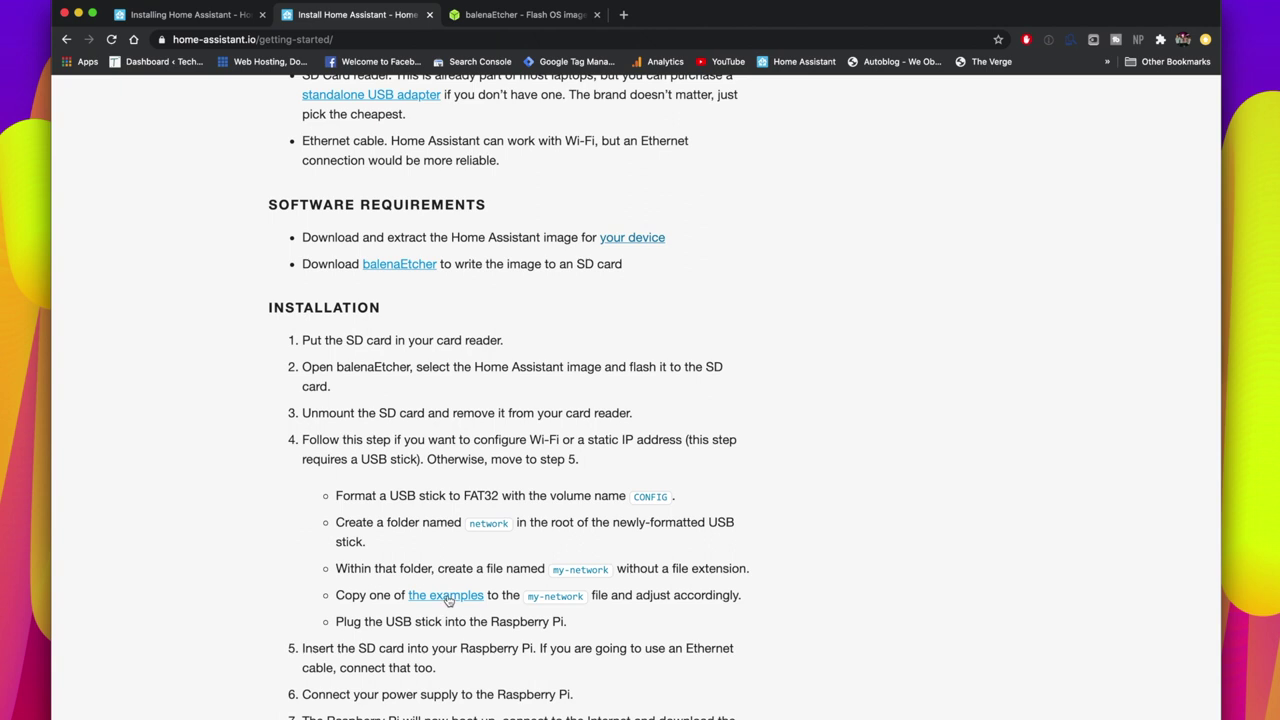
super+click(448, 596)
scroll(430, 570, down, 1)
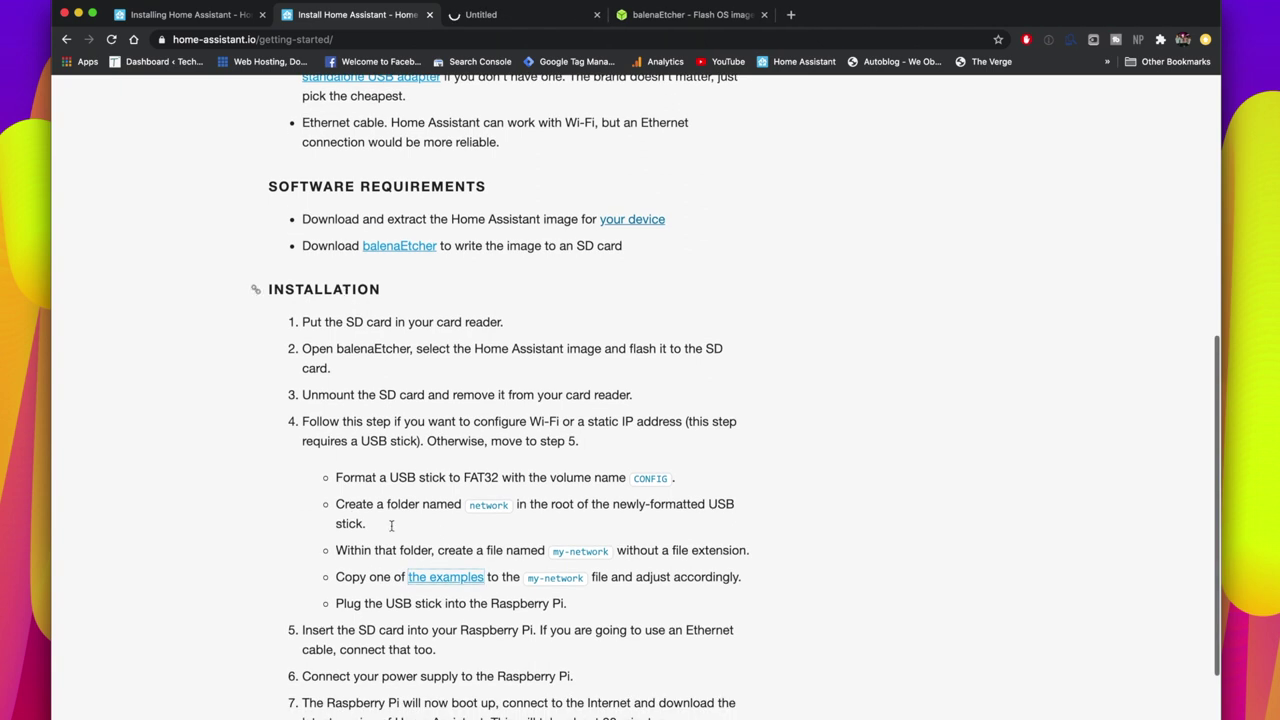
scroll(366, 481, down, 5)
scroll(600, 400, up, 1)
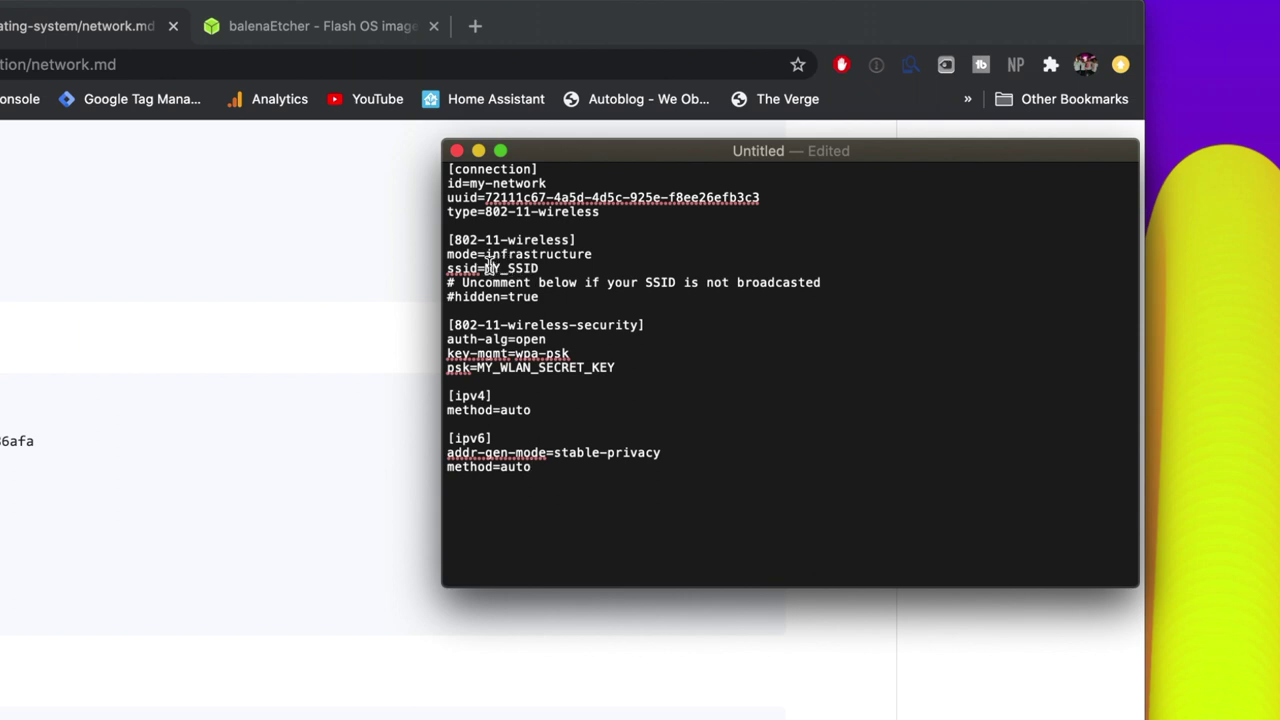
- Point out the MY_SSID and MY_WLAN_SECRET_KEY placeholders, then start saving as my-network
drag(486, 268, 538, 268)
double_click(486, 268)
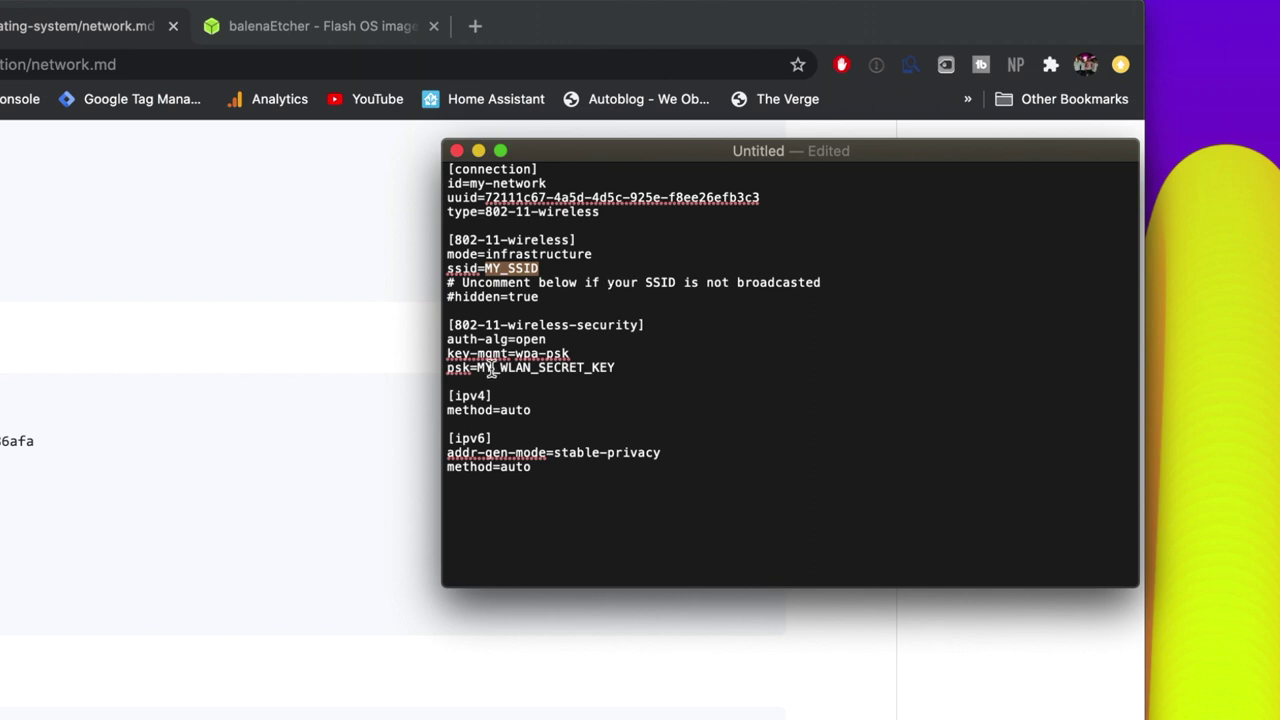
drag(477, 367, 628, 368)
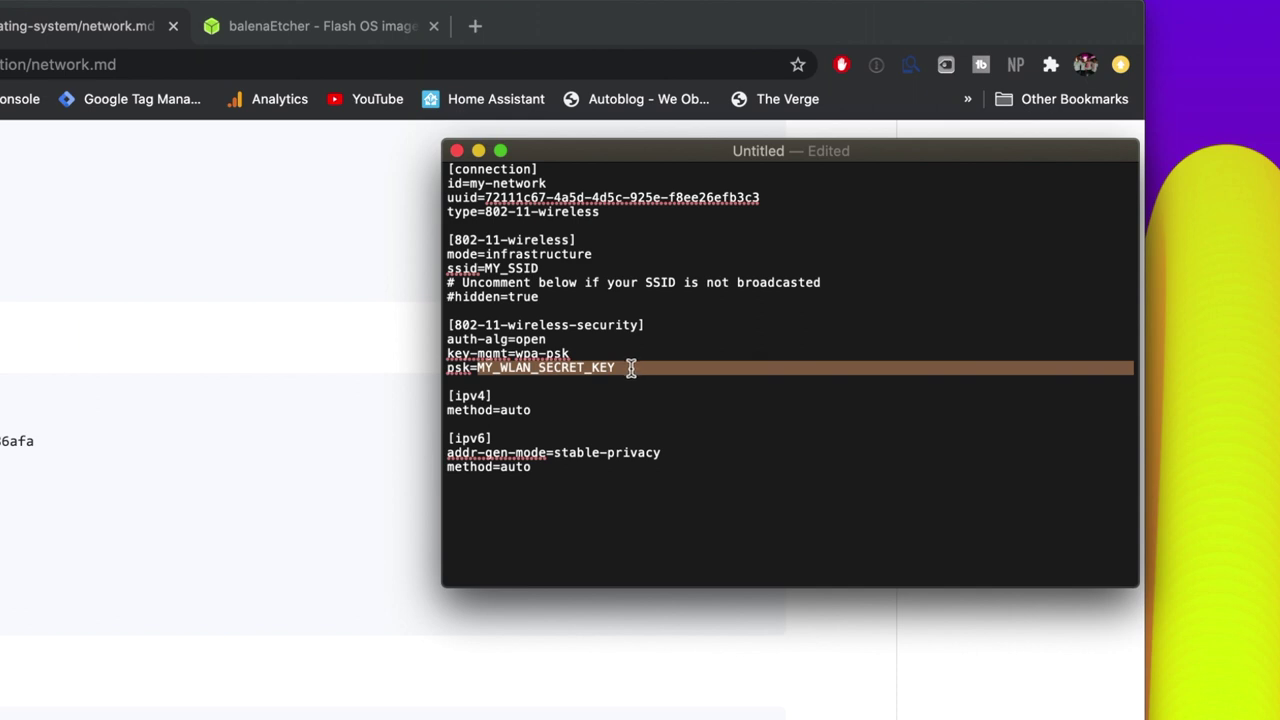
click(628, 368)
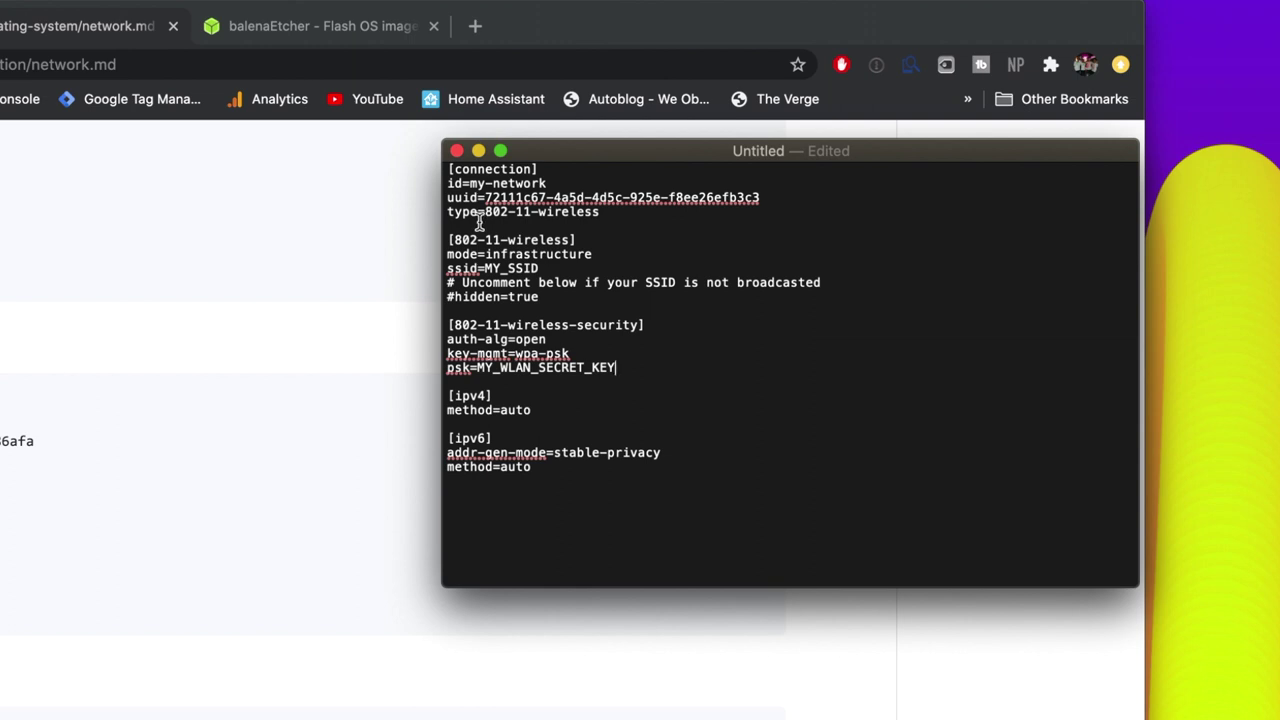
key(super+s)
text(my-network)
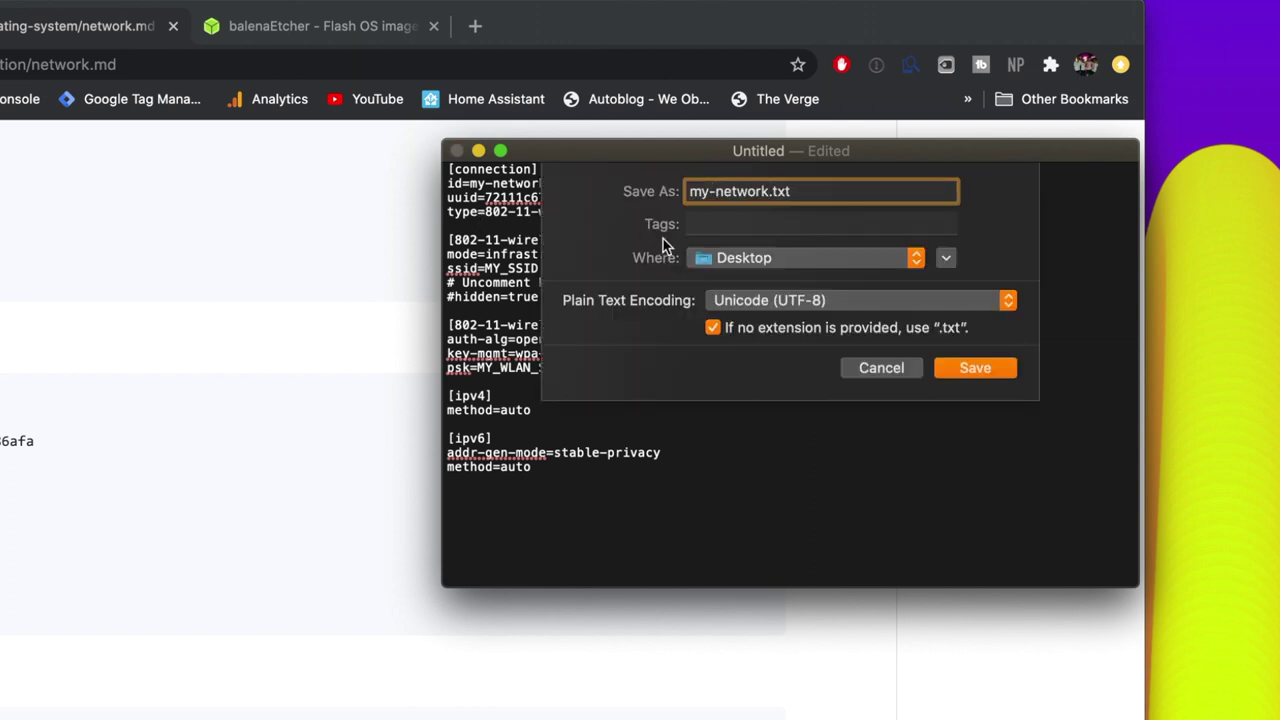
- Save the file as my-network, without .txt, into CONFIG's network/my-network folder
click(808, 258)
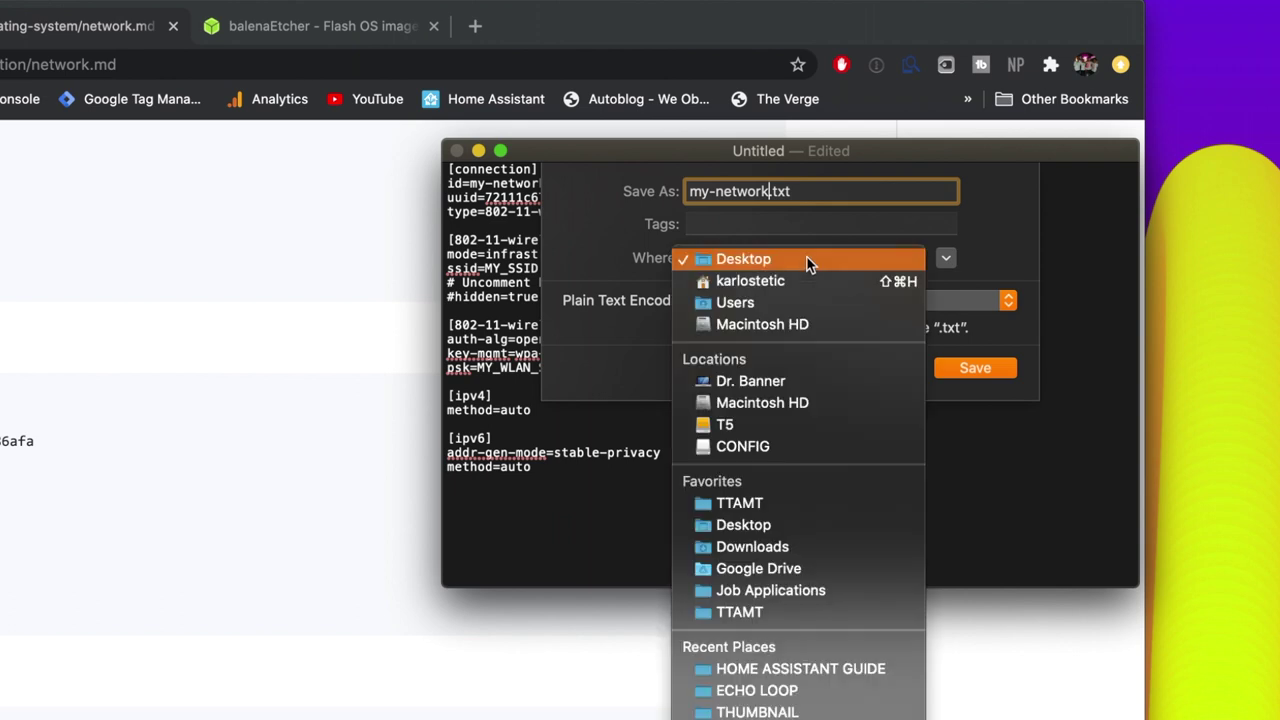
click(782, 446)
click(823, 331)
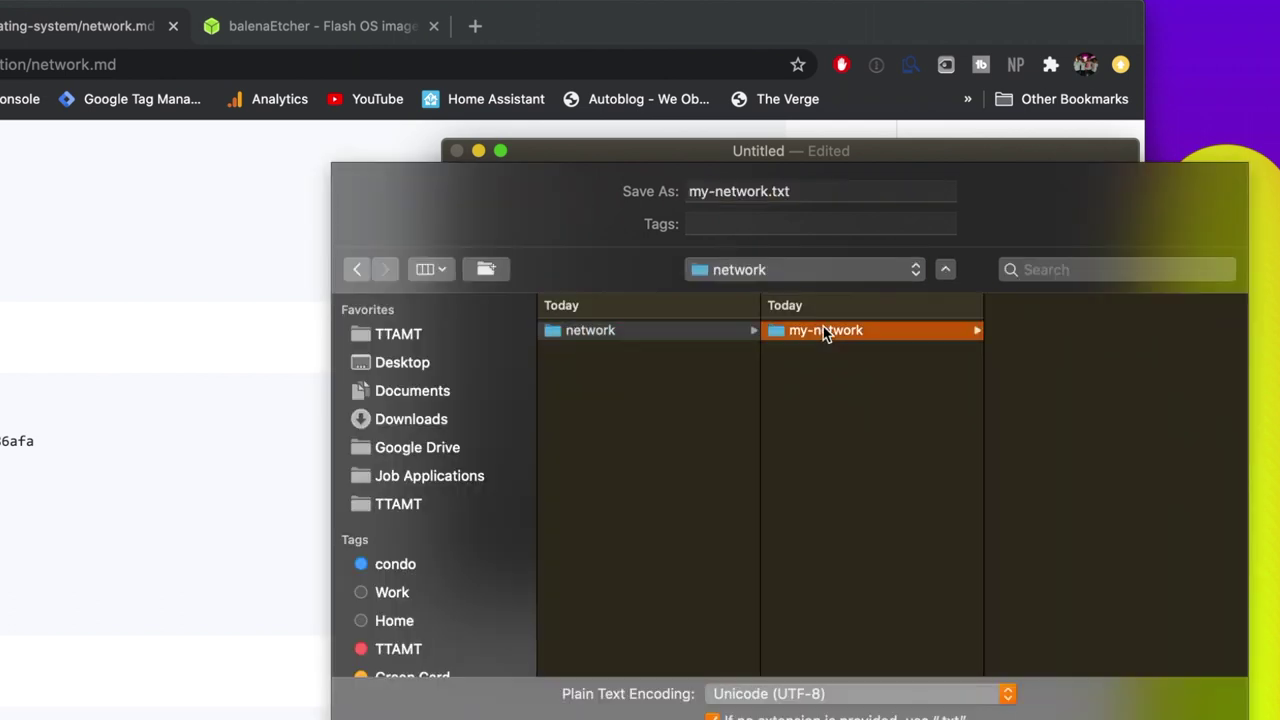
click(825, 195)
key(BackSpace)
key(BackSpace)
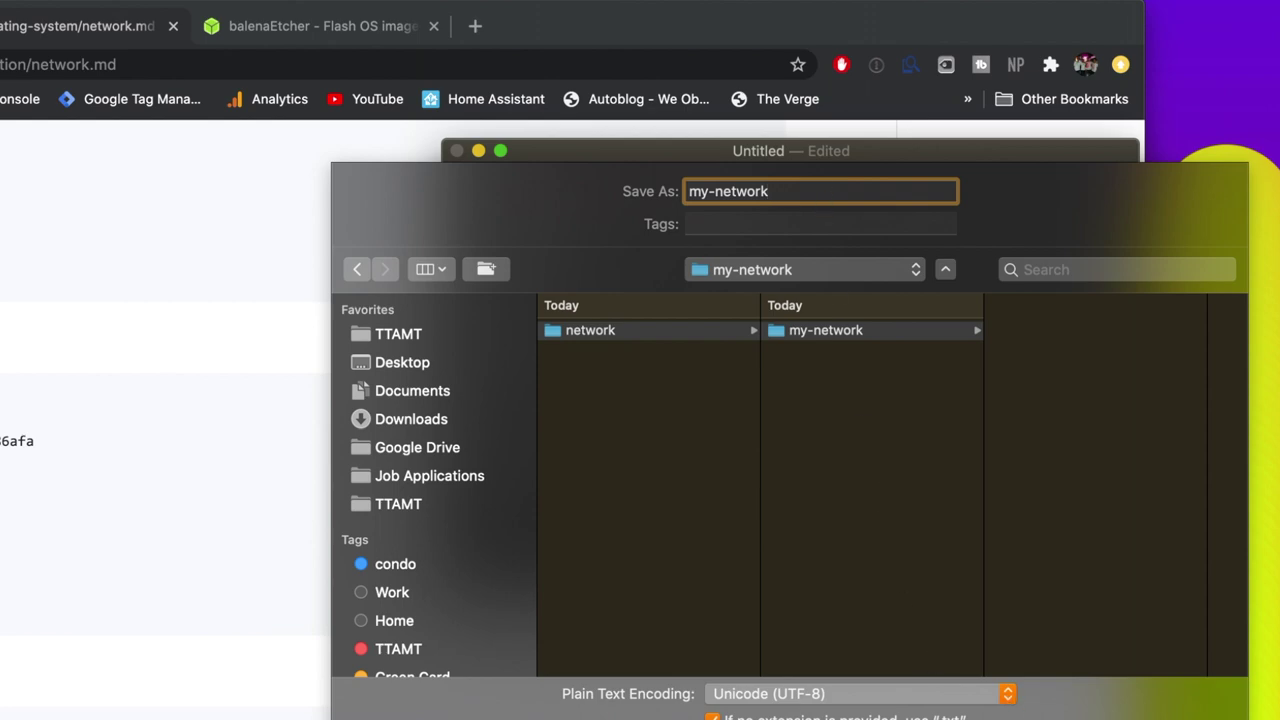
key(Return)
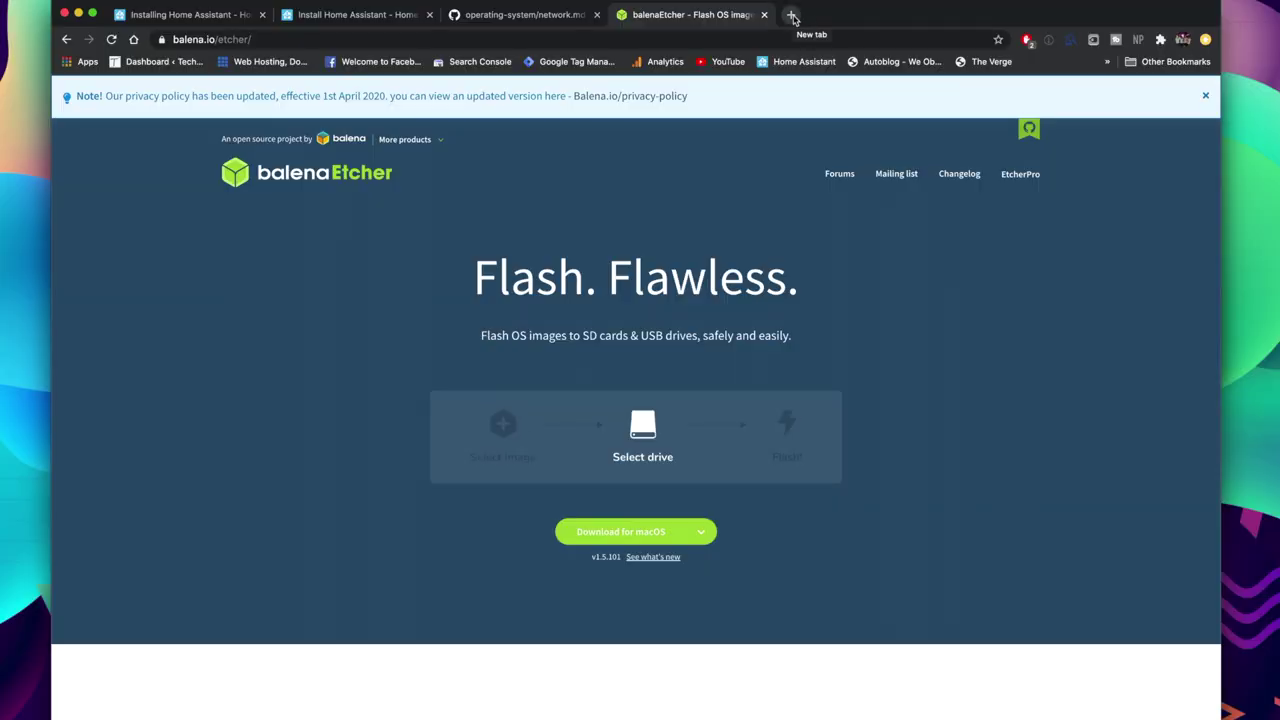
- Load homeassistant.local:8123 in a new Chrome tab
click(791, 15)
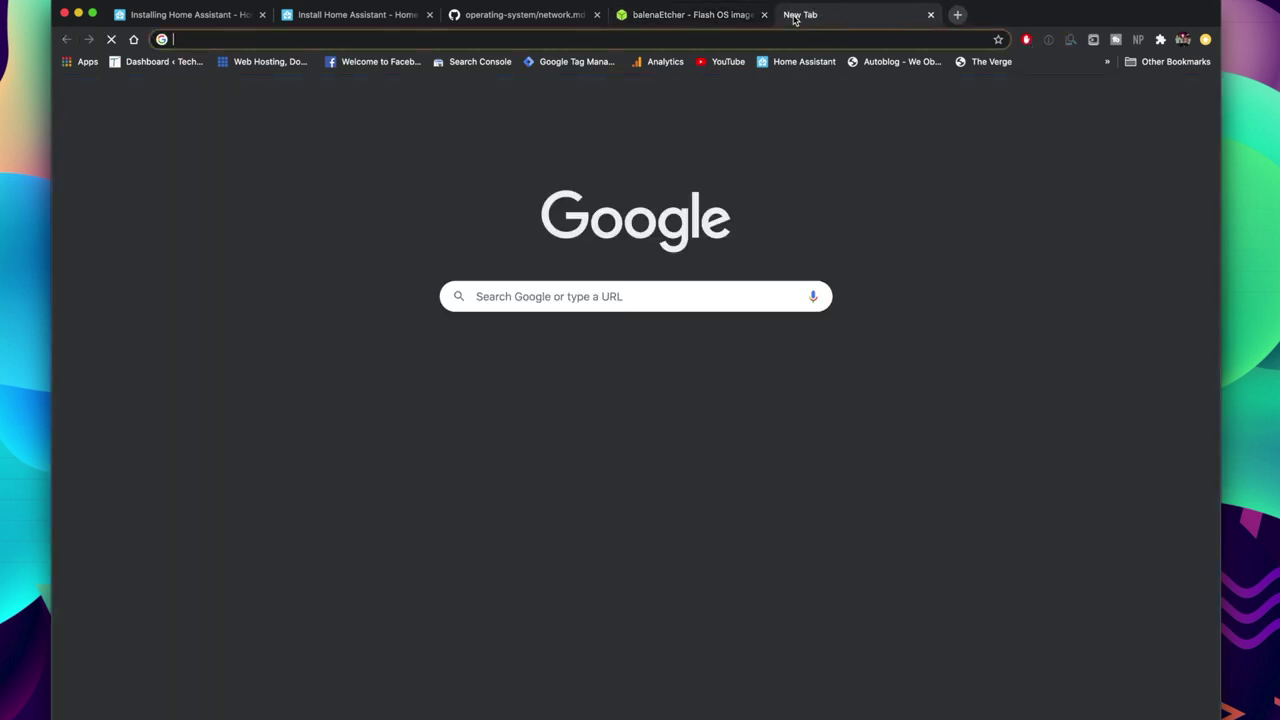
text(home)
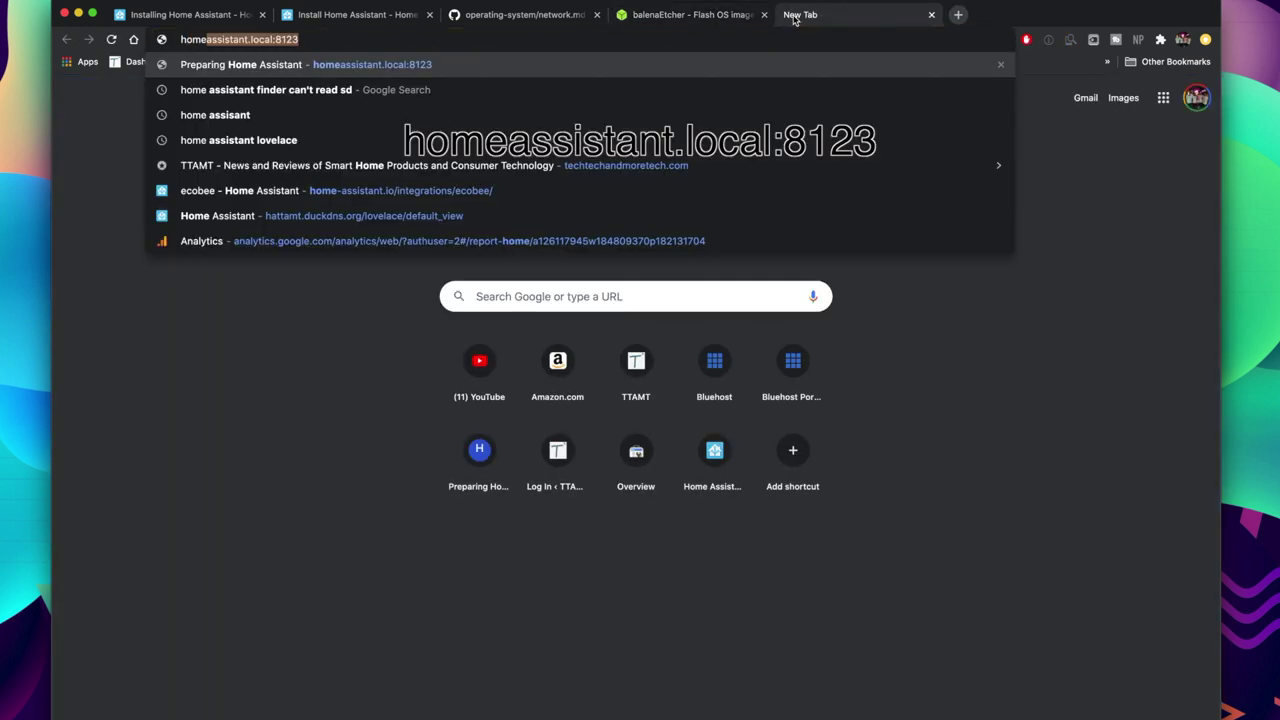
key(Return)
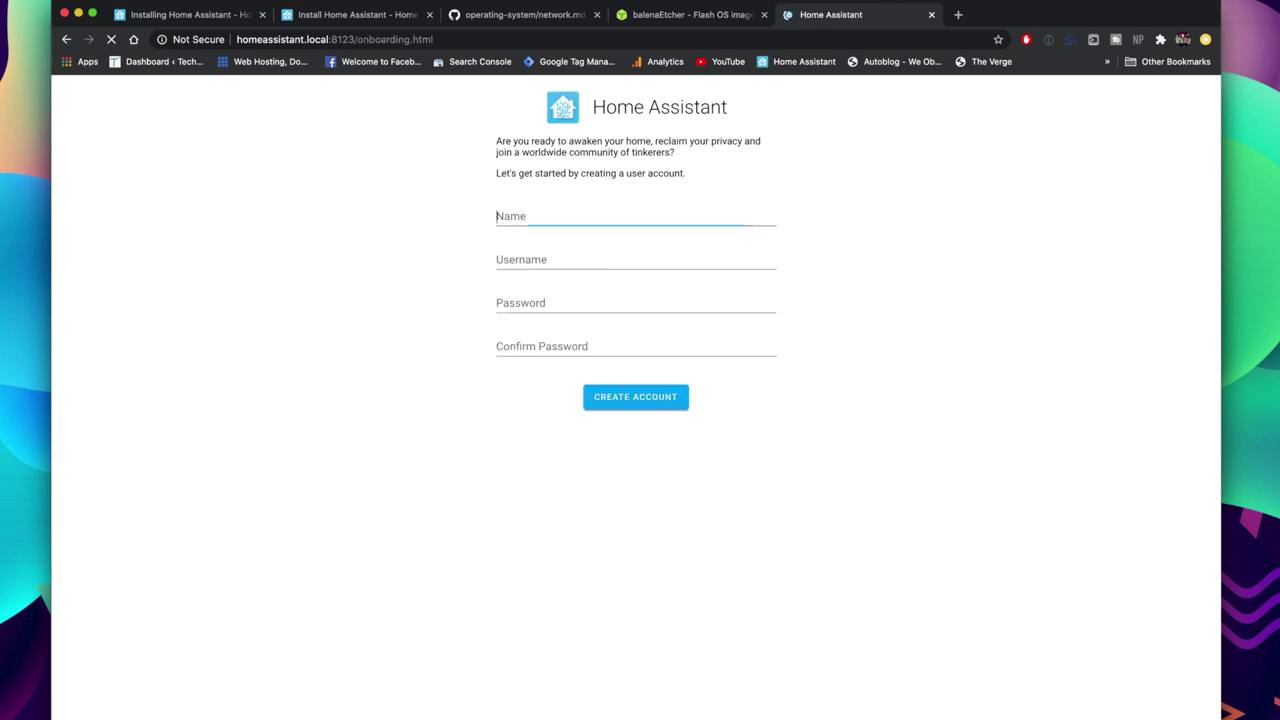
- Enter the name Karlo on the onboarding account form
click(971, 278)
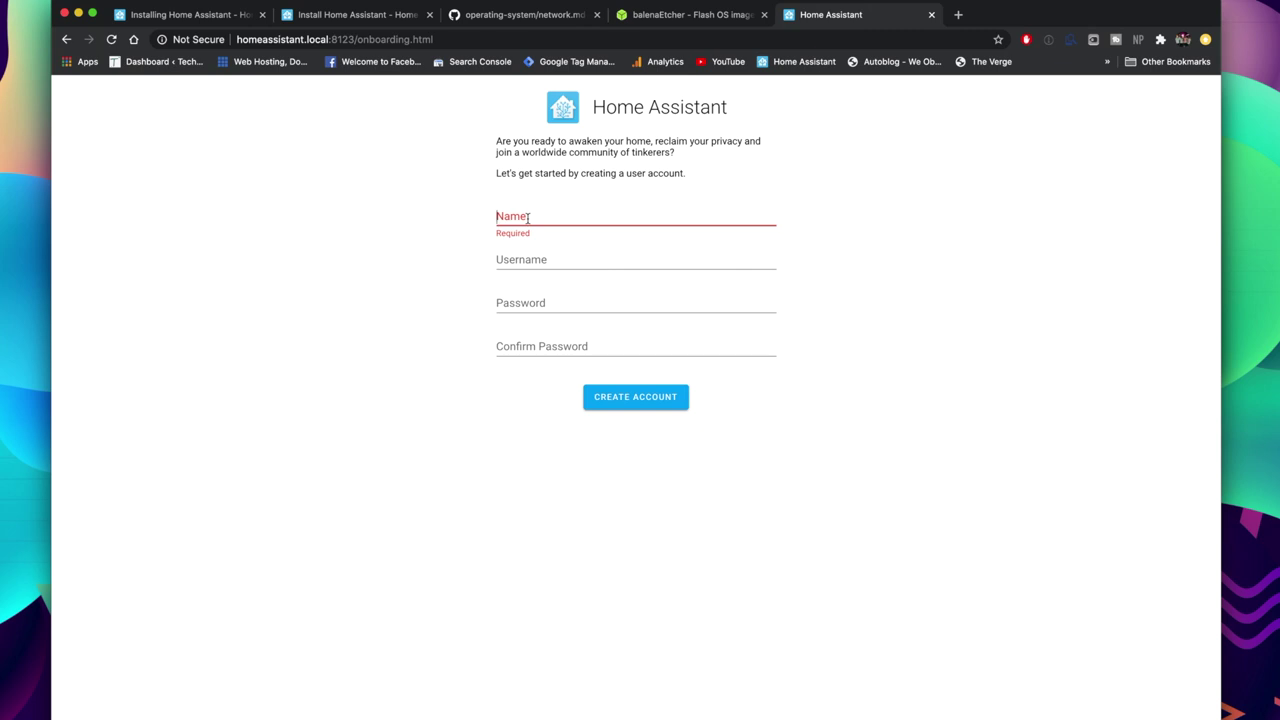
click(528, 217)
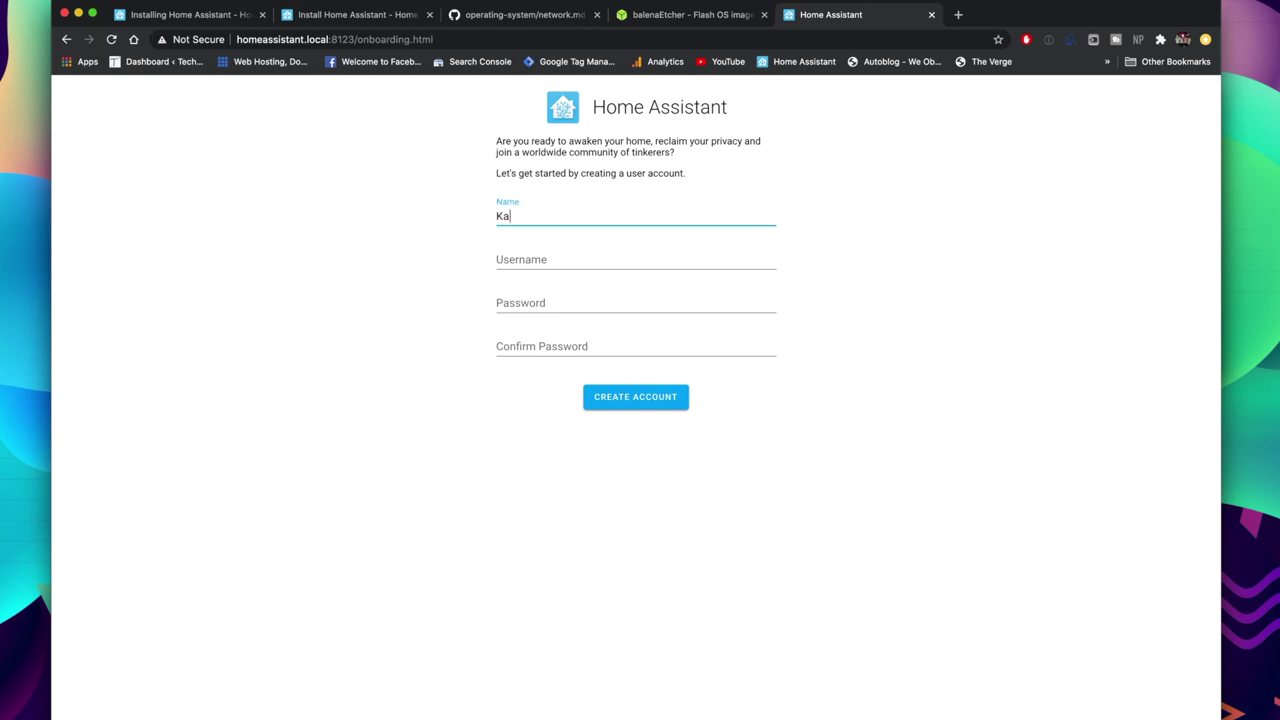
key(Tab)
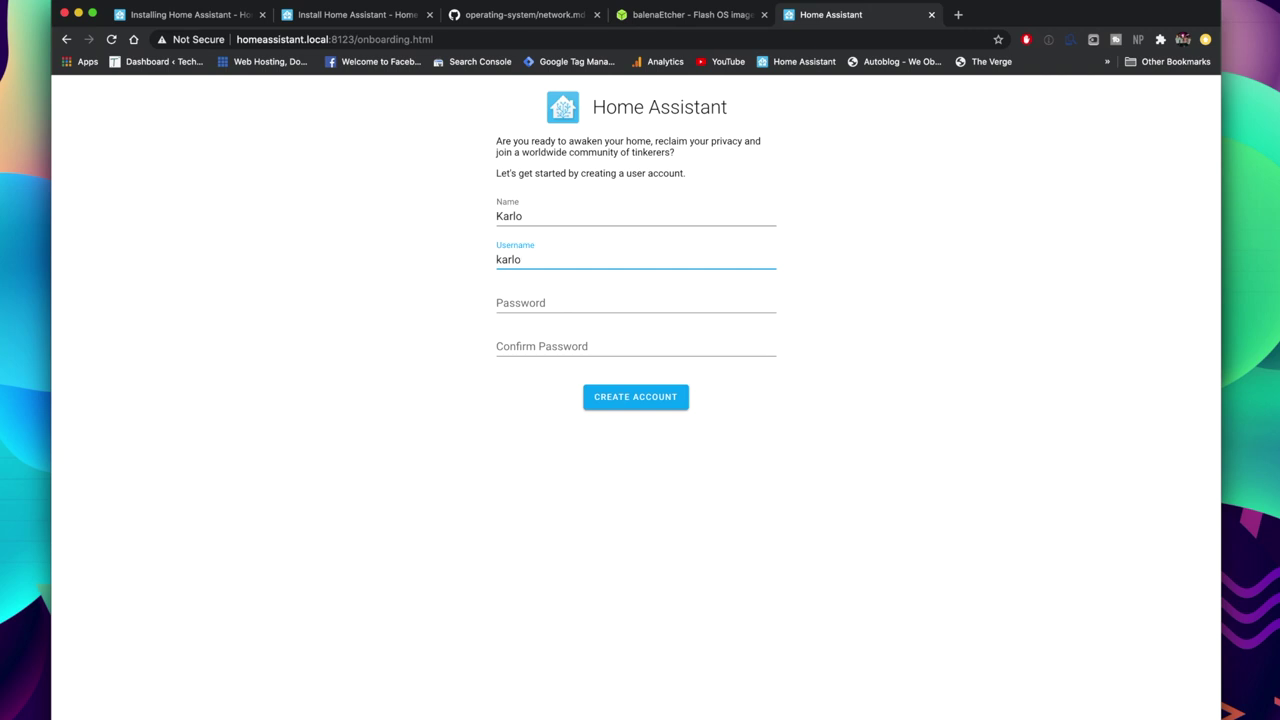
key(Tab)
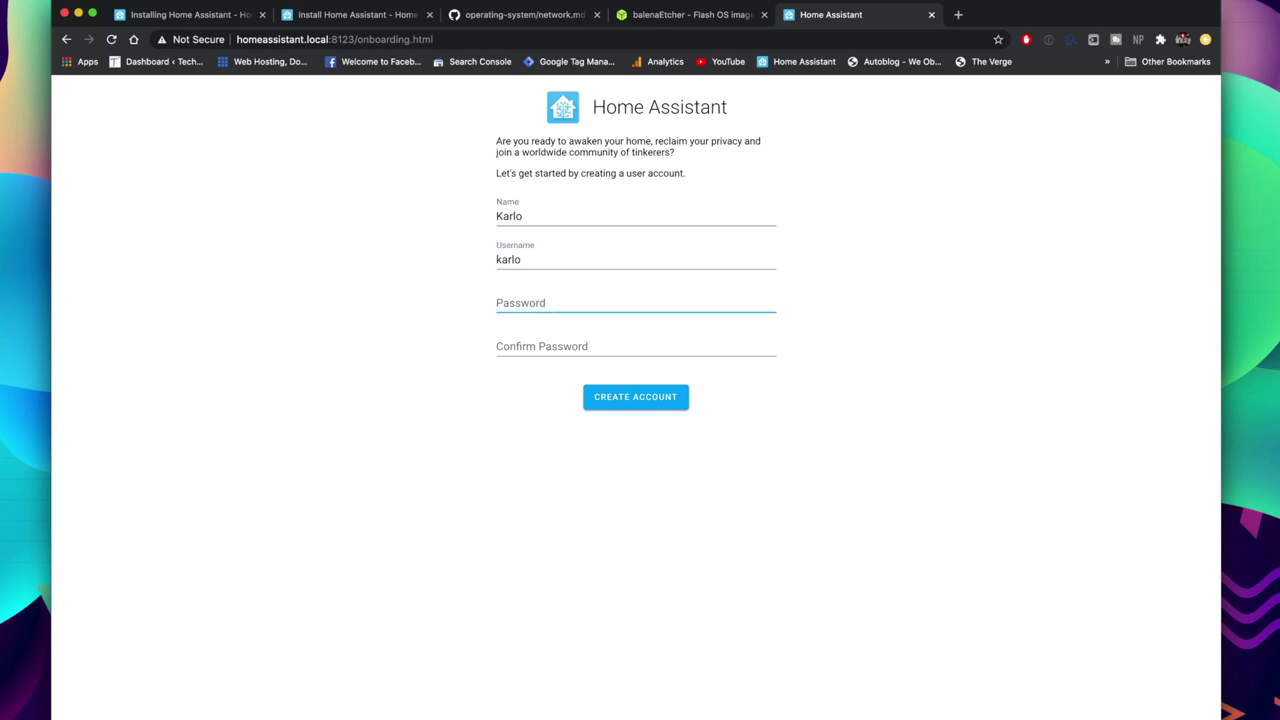
key(BackSpace)
key(Tab)
key(BackSpace)
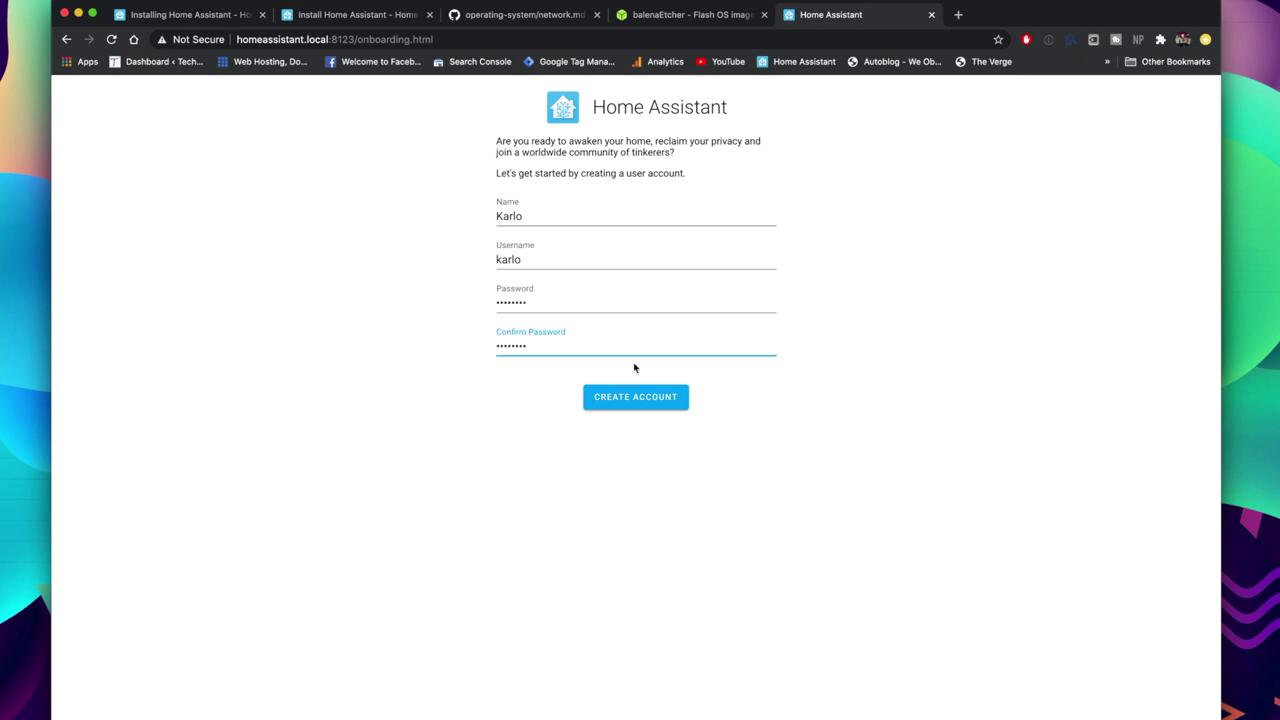
click(635, 396)
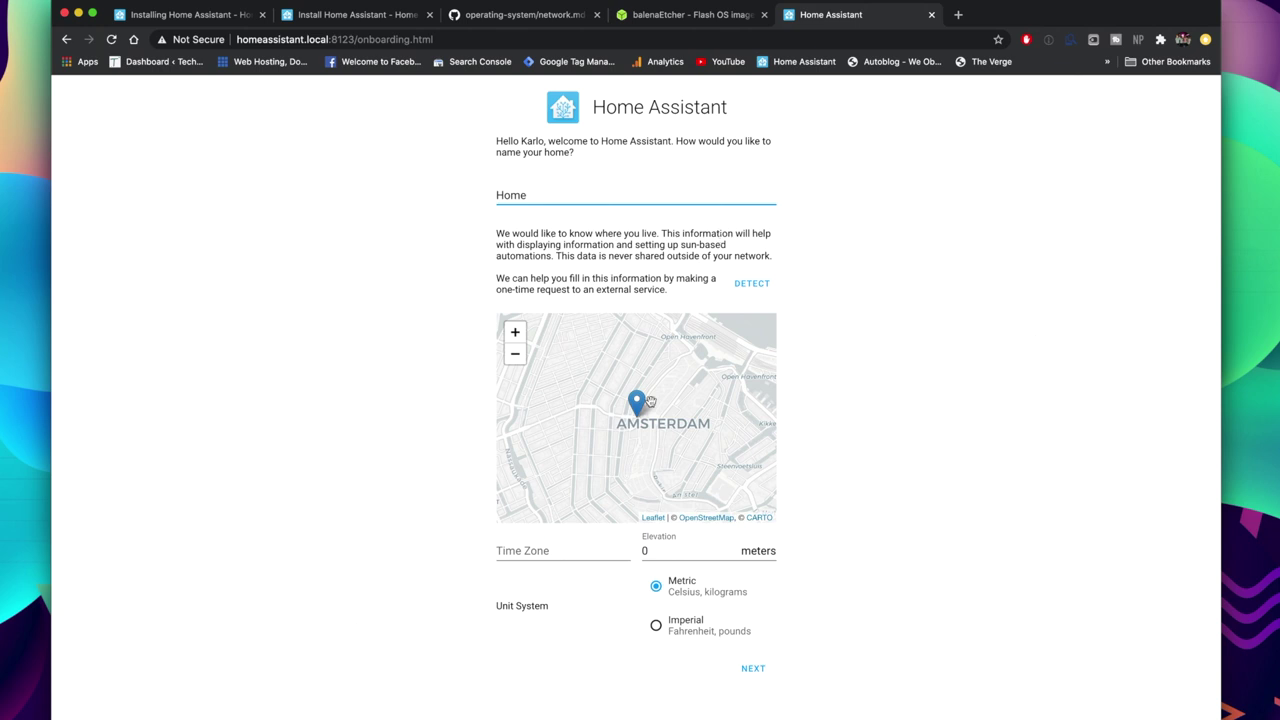
- Auto-detect the home location as America/Chicago with imperial units and finish onboarding
click(746, 290)
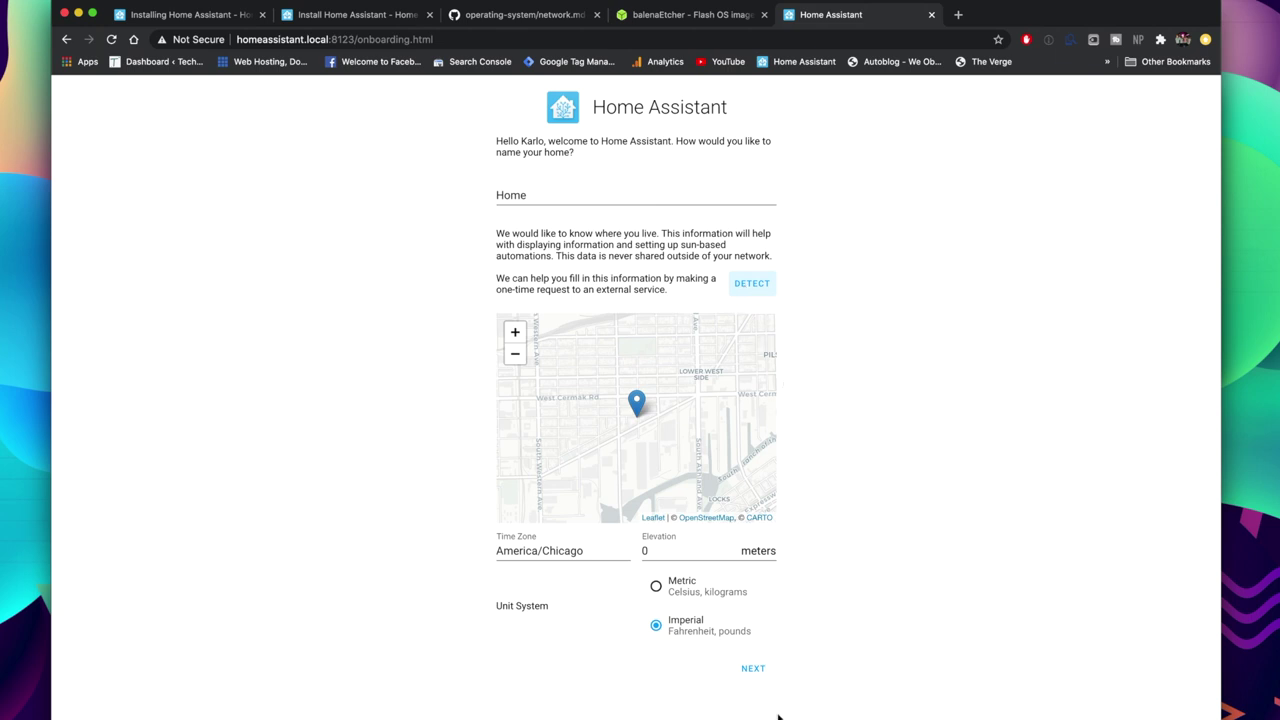
click(752, 670)
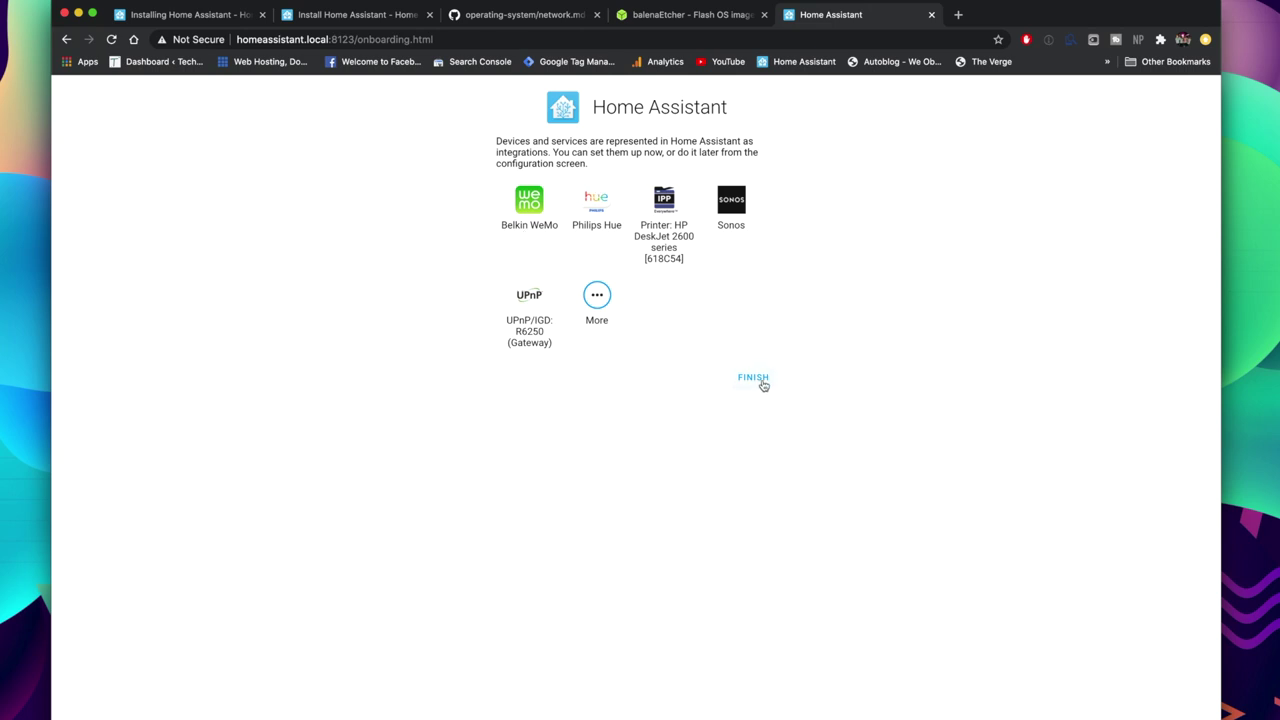
click(762, 383)
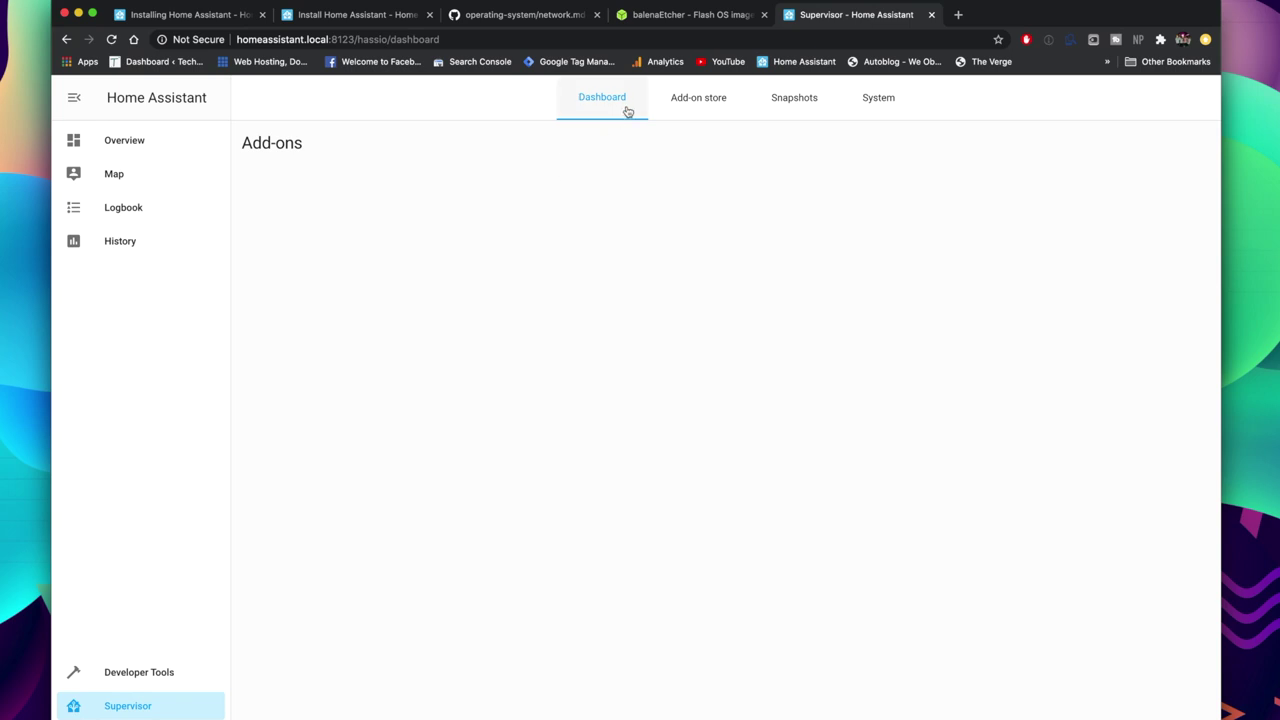
- Open the Samba share add-on page from the Add-on store
click(710, 103)
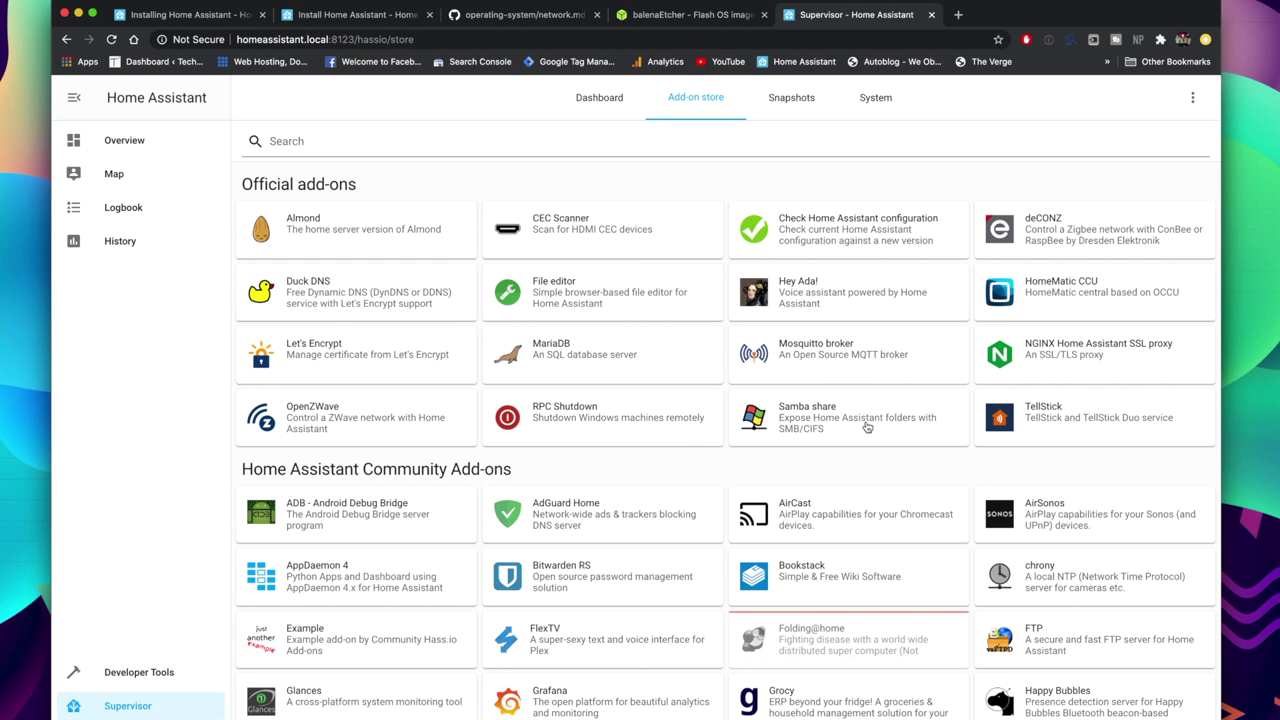
click(867, 427)
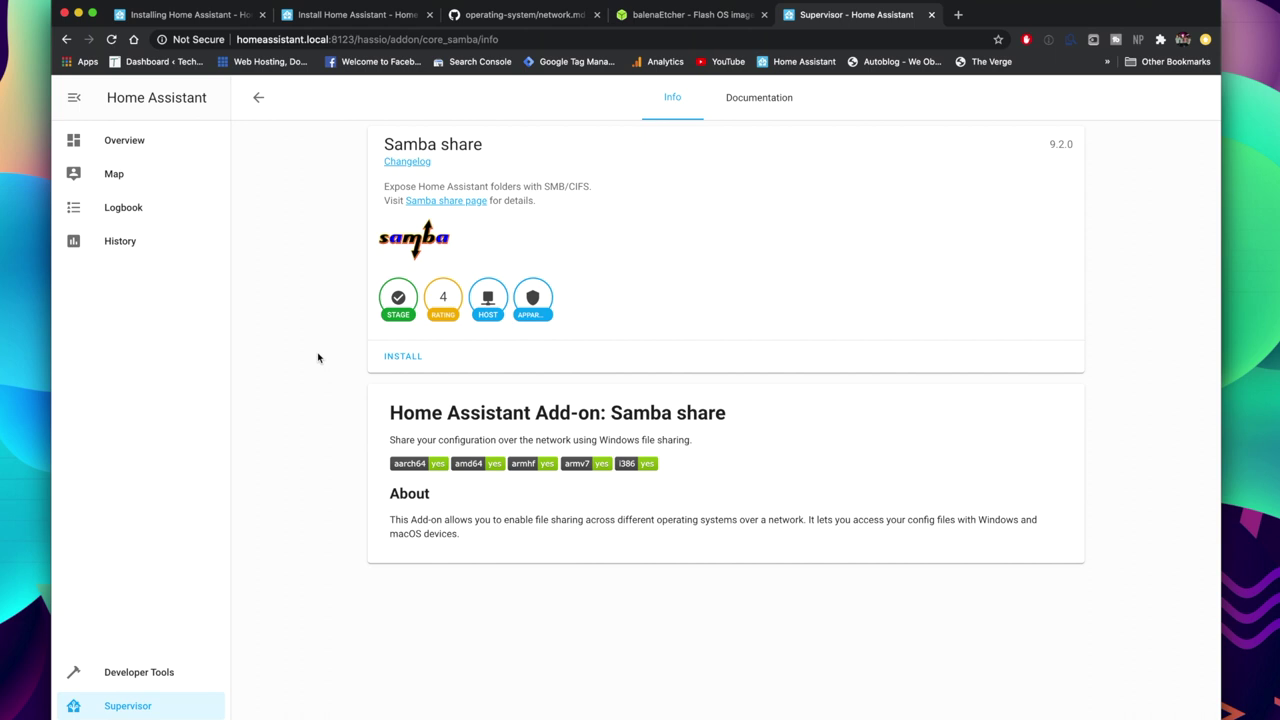
- Install Samba share and read its documentation before returning to Info
click(403, 356)
click(768, 112)
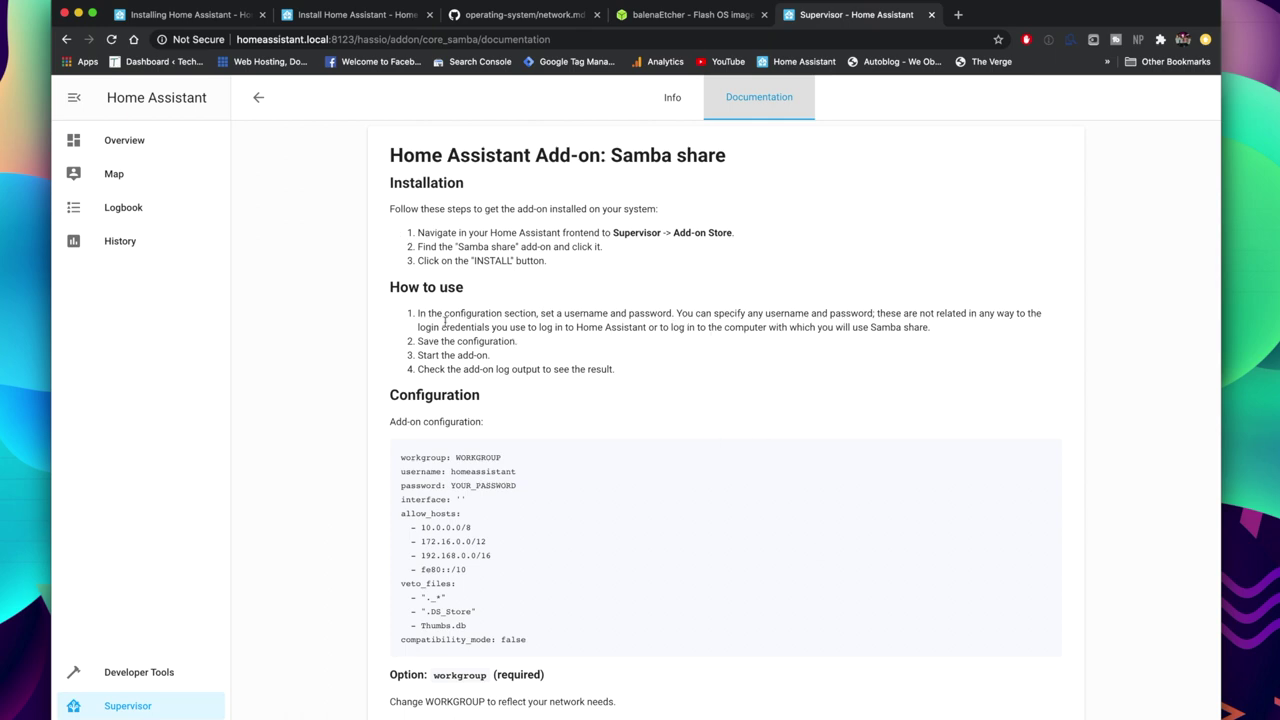
scroll(572, 577, down, 5)
scroll(572, 577, up, 5)
click(673, 99)
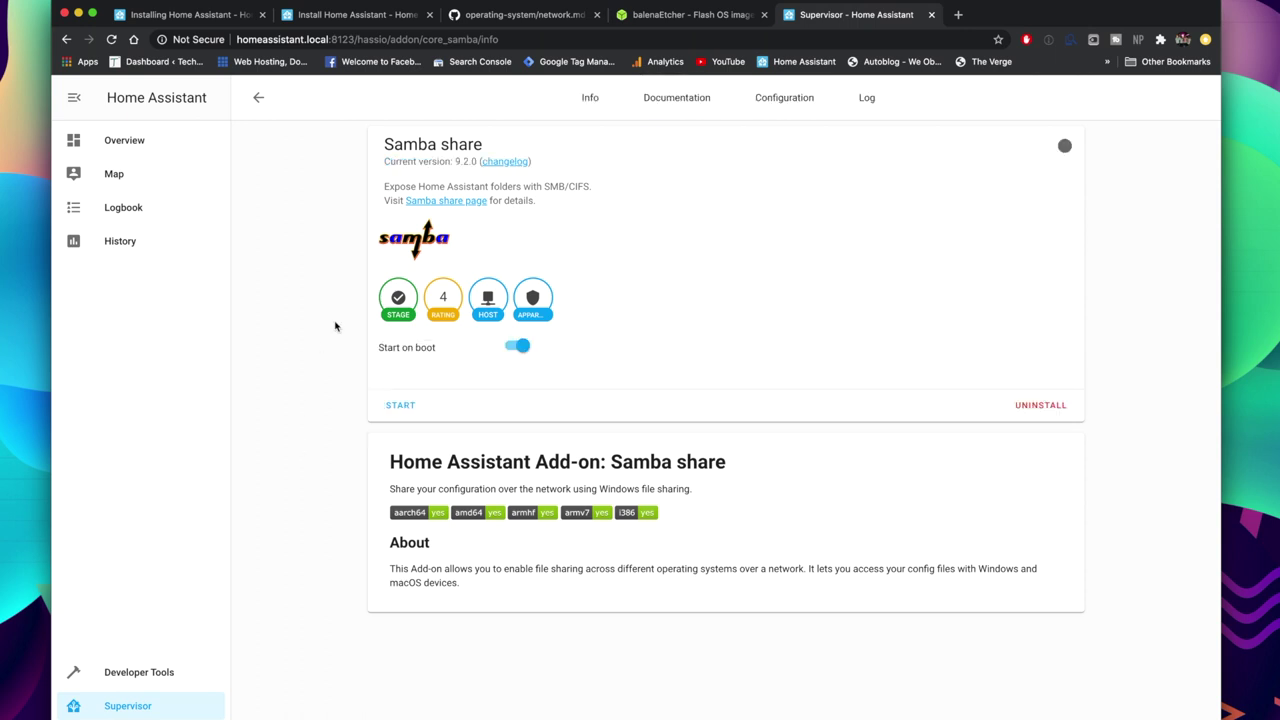
click(777, 106)
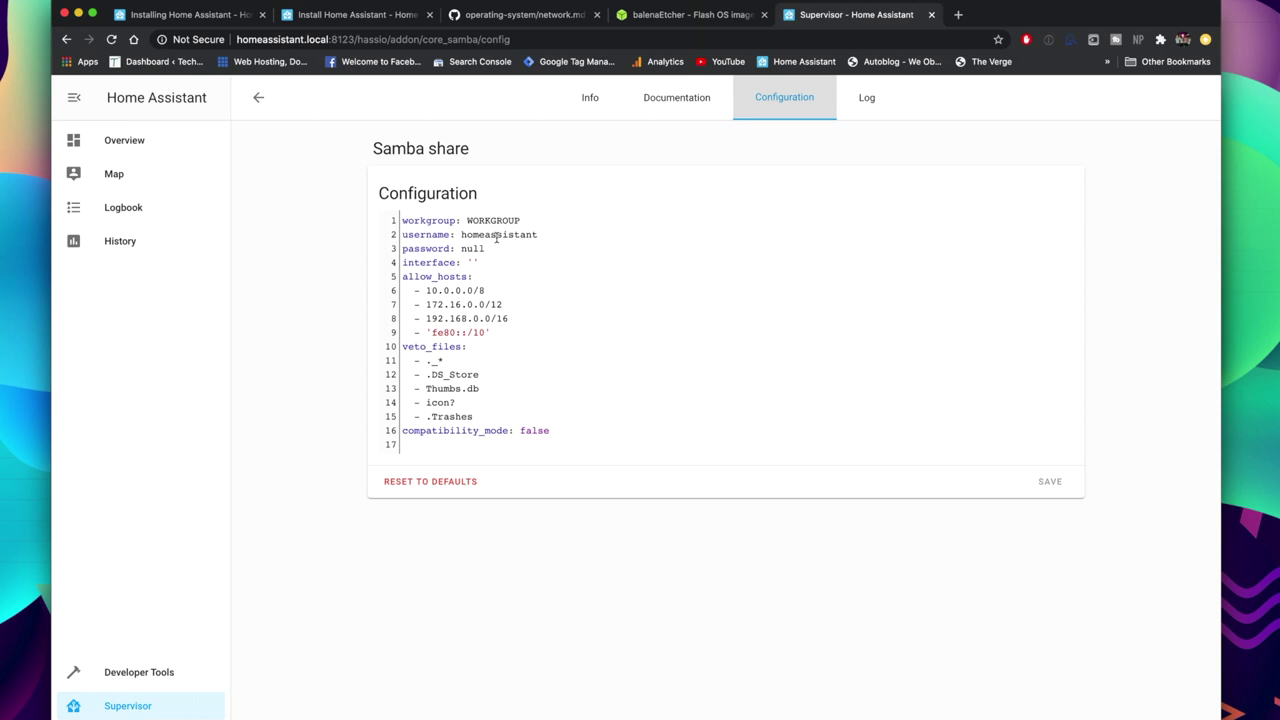
double_click(527, 235)
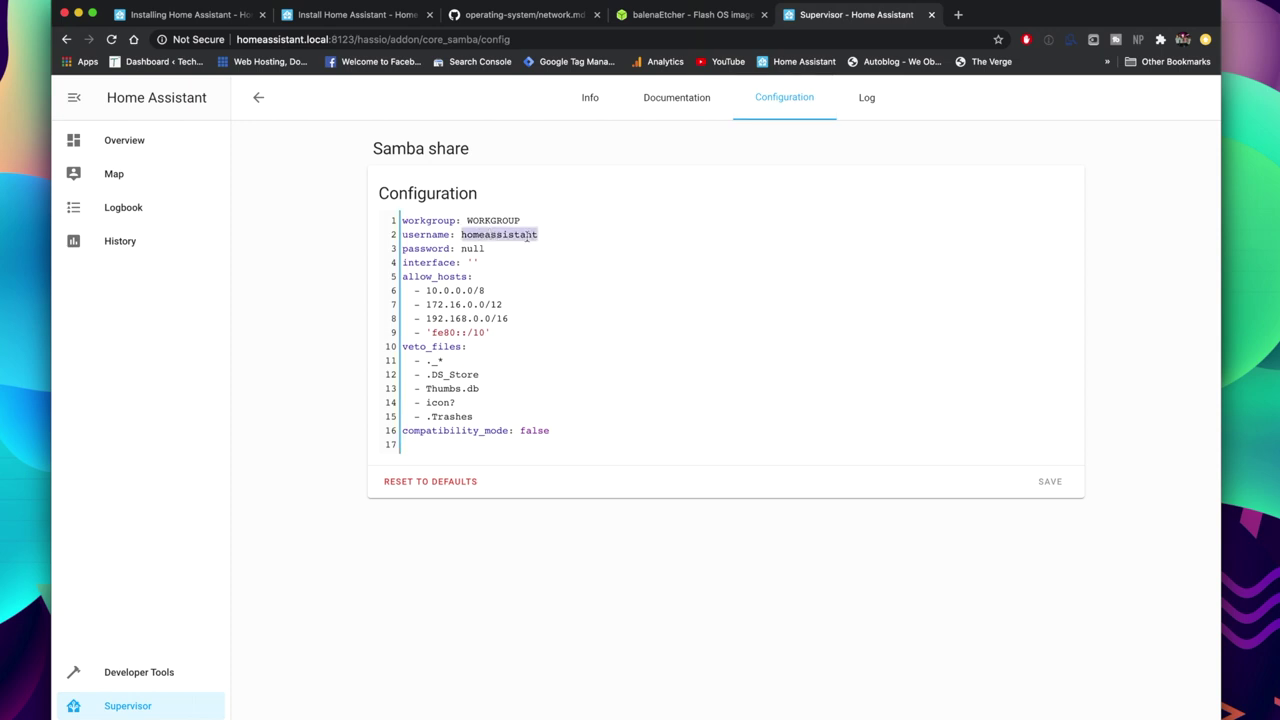
text(ttam)
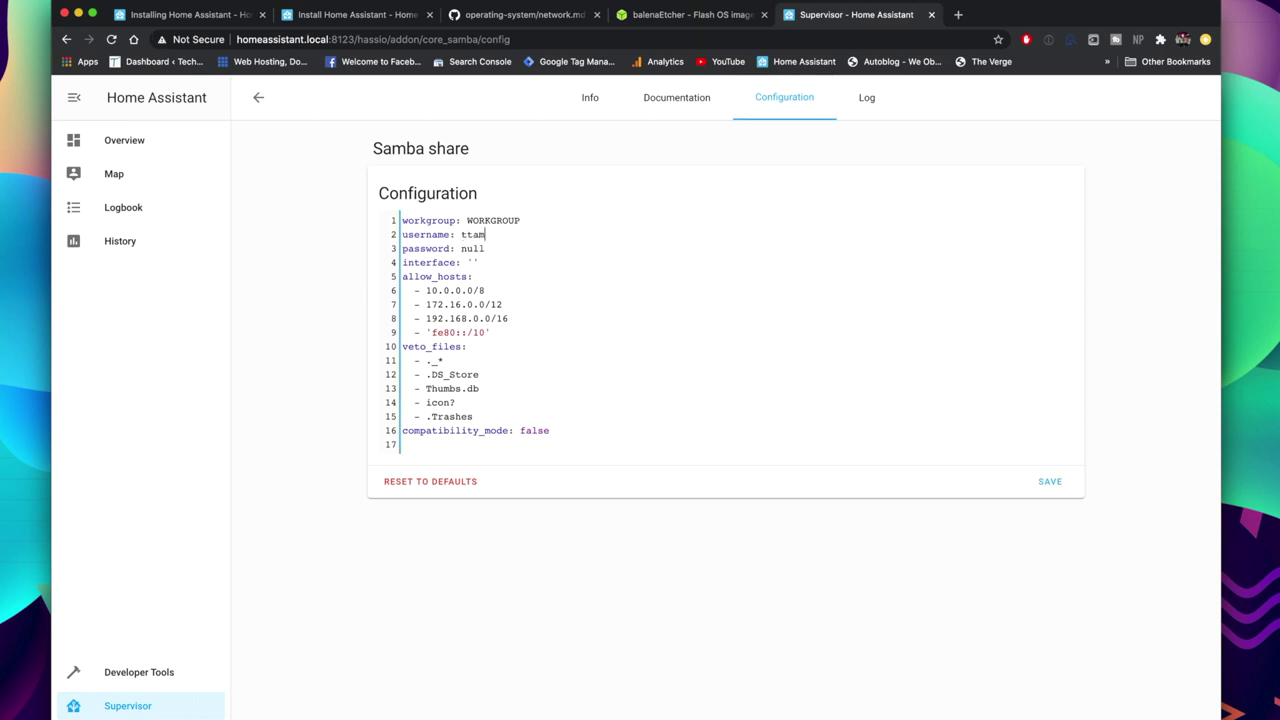
double_click(477, 248)
text(password)
click(1047, 482)
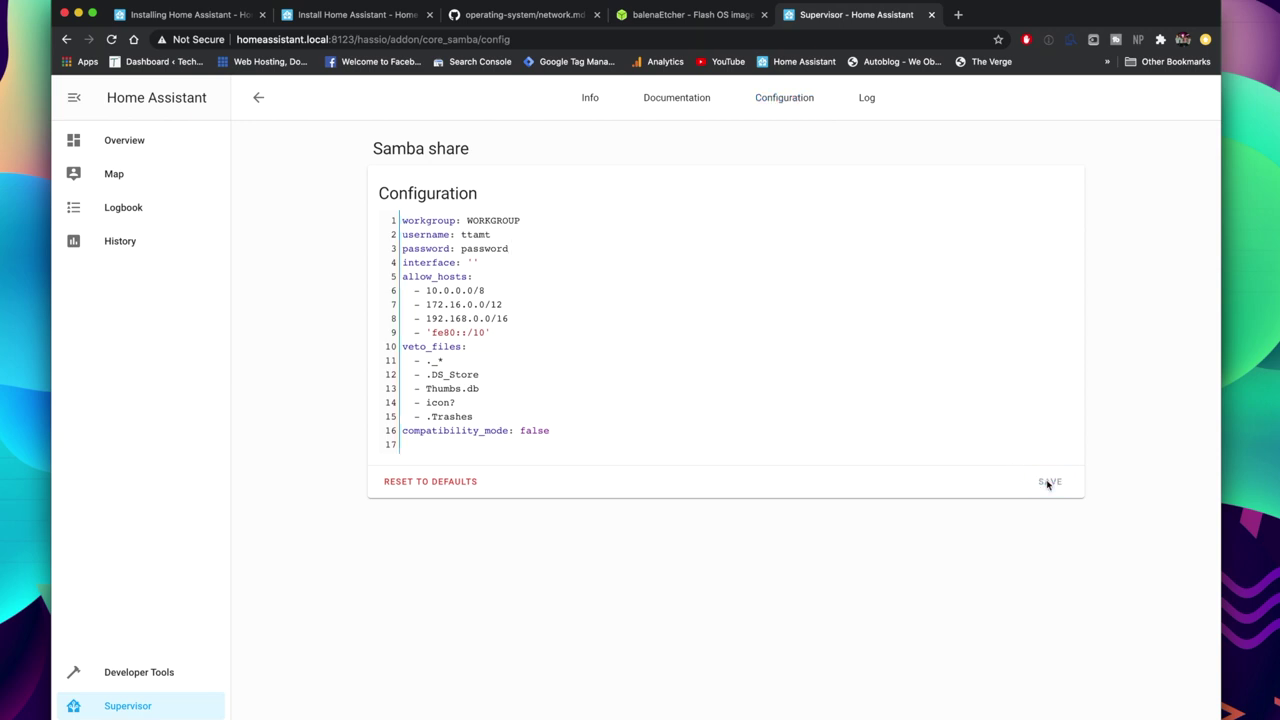
- Start Samba share and check its log for the running server
click(587, 99)
click(405, 405)
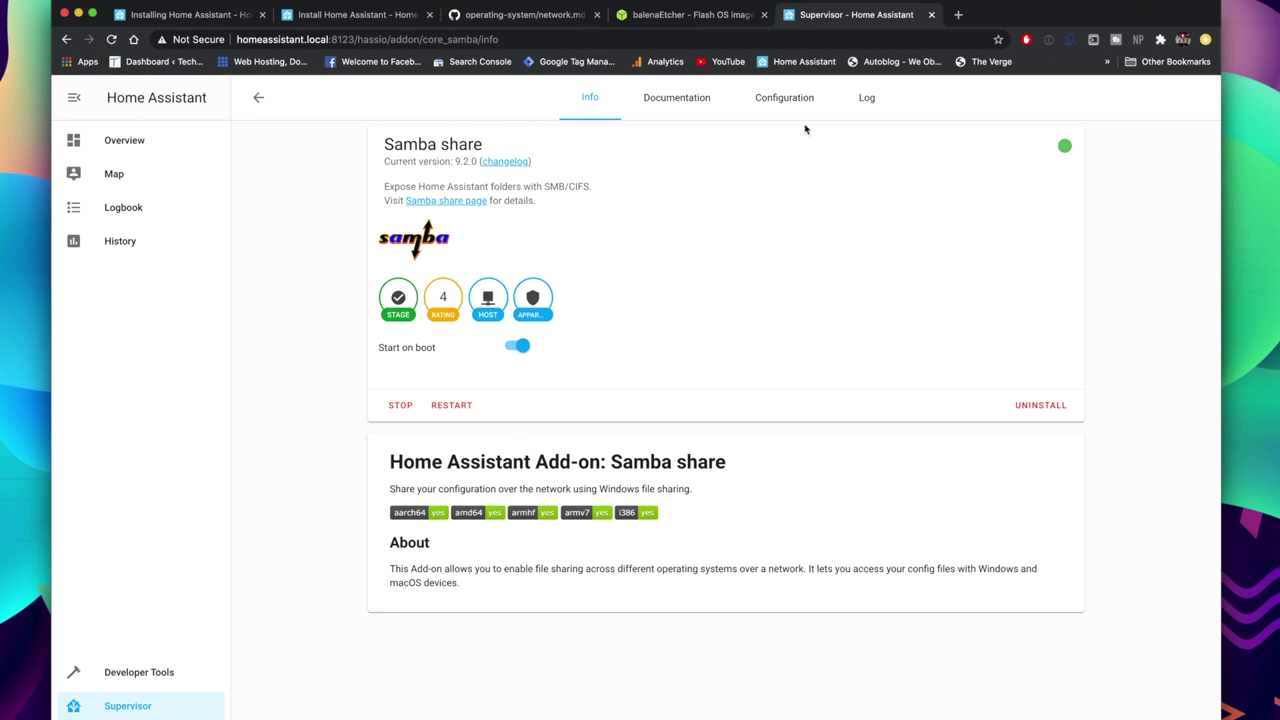
click(864, 99)
scroll(706, 478, down, 5)
scroll(617, 489, down, 5)
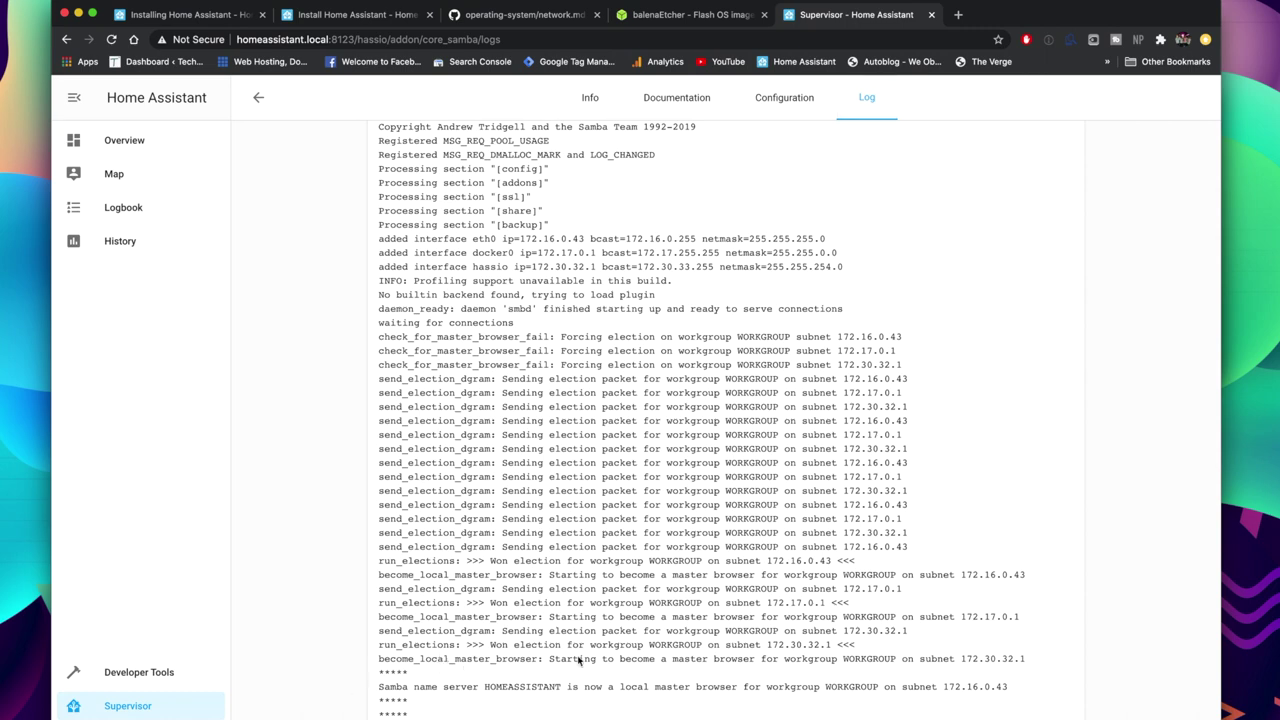
- Install the File editor add-on from the Add-on store
click(262, 97)
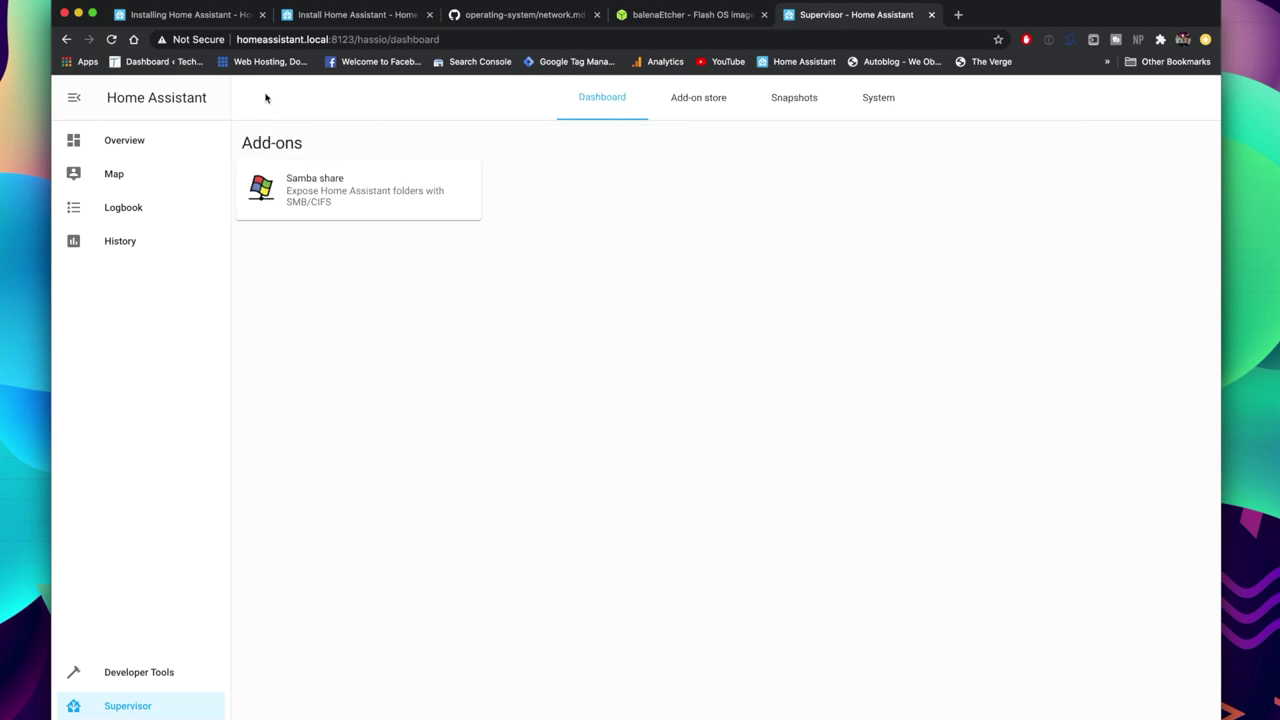
click(716, 103)
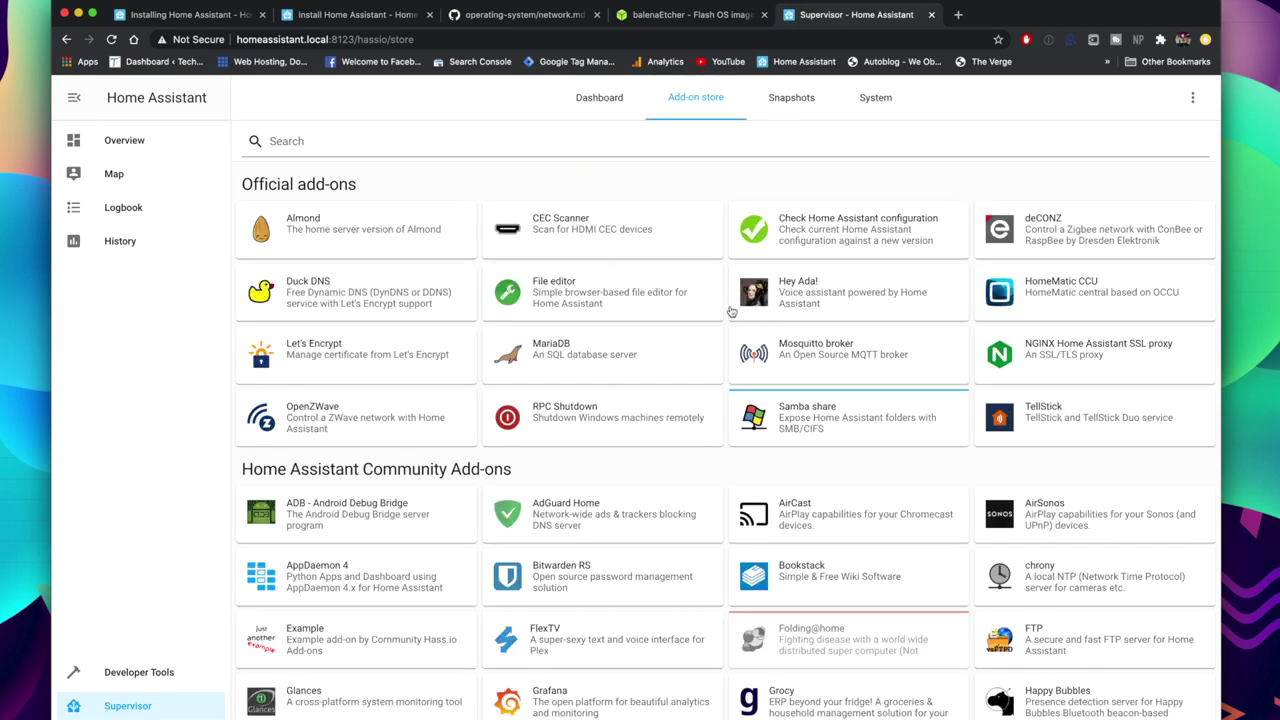
click(604, 302)
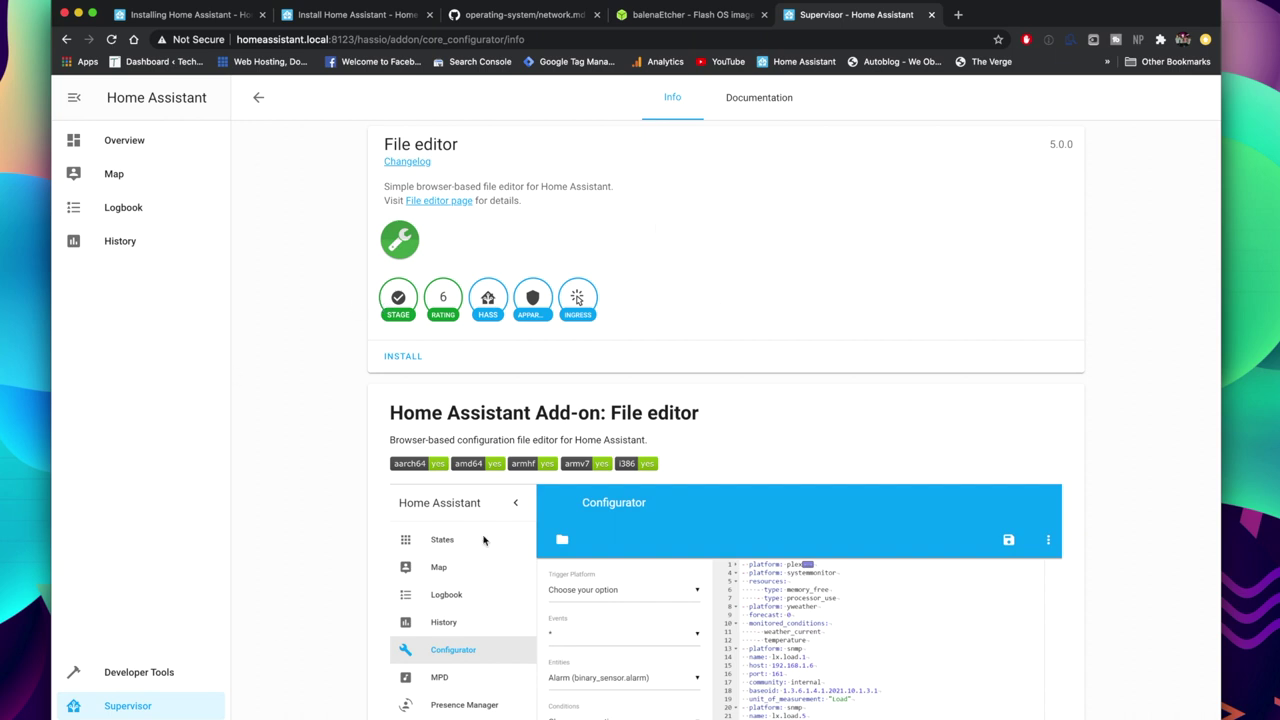
click(407, 362)
- Show File editor in the sidebar and start it
click(720, 112)
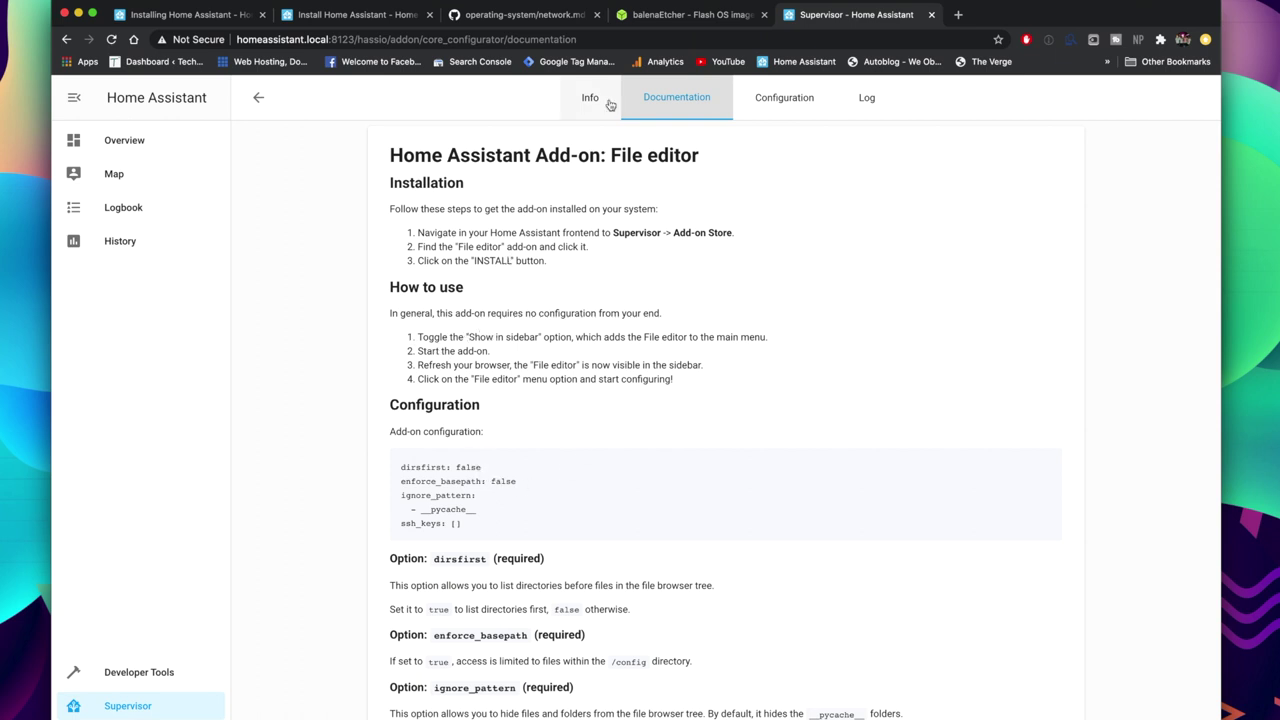
click(590, 97)
click(512, 384)
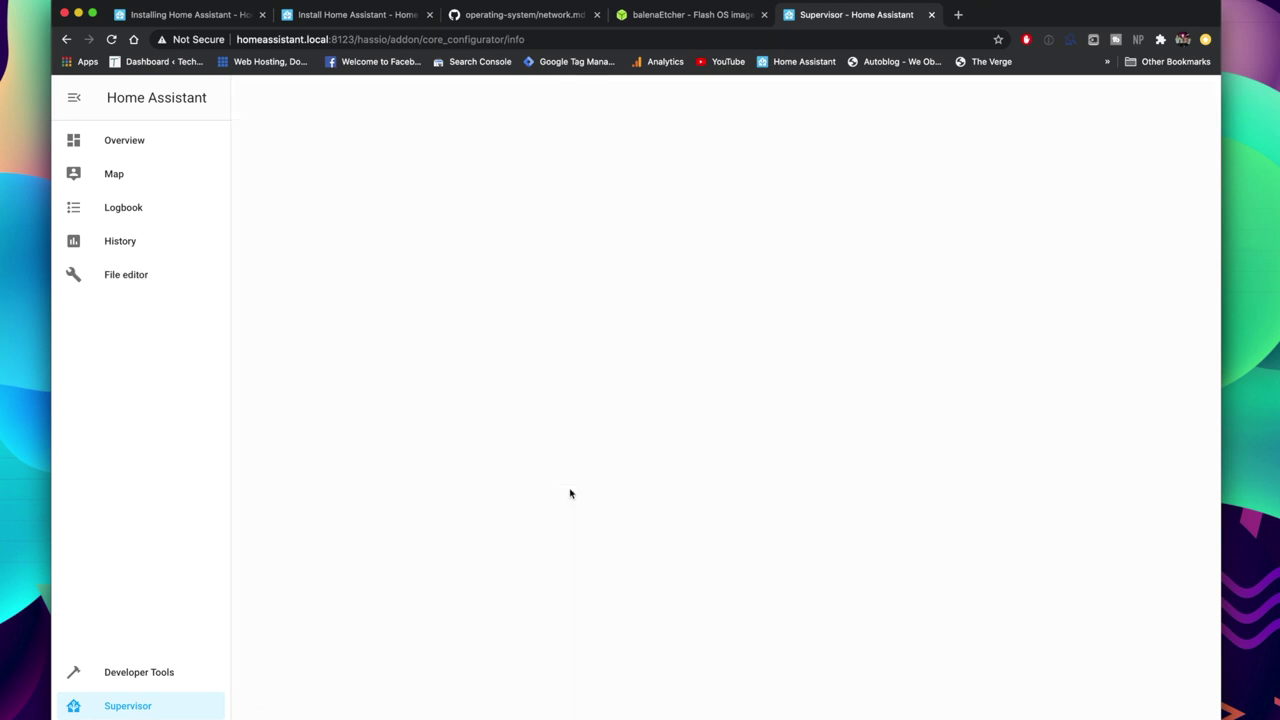
click(400, 450)
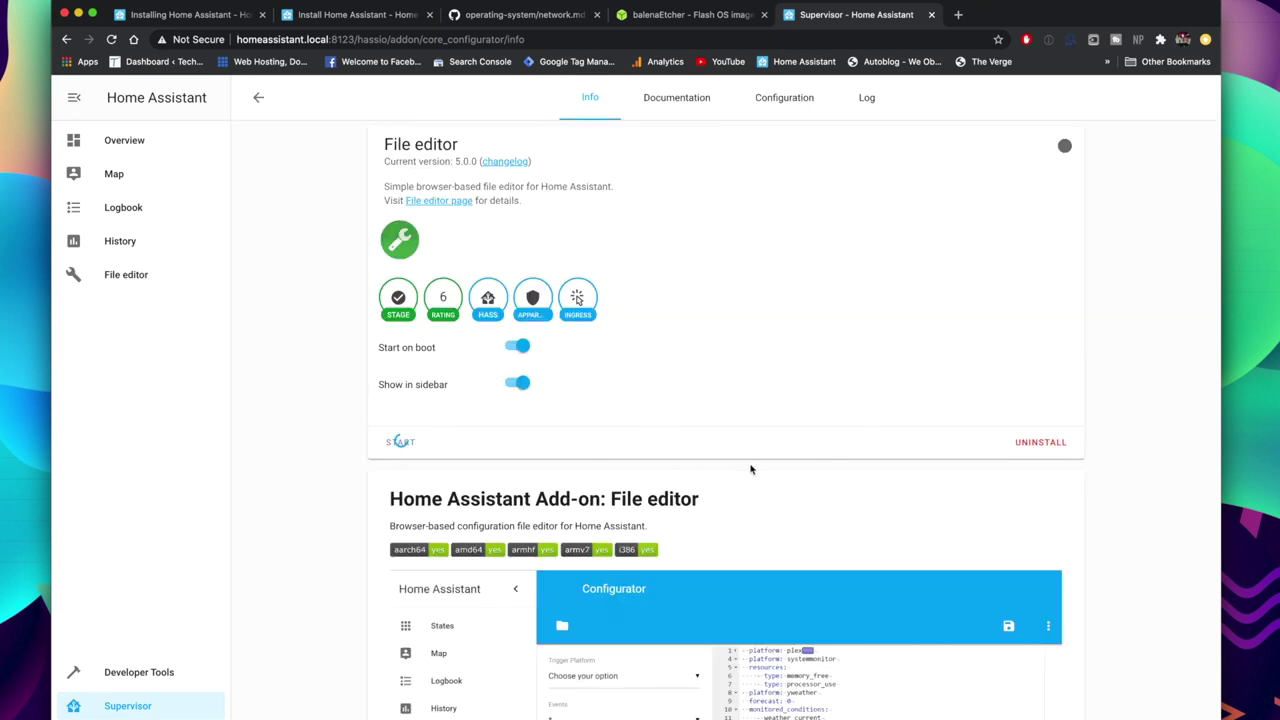
- Open File editor on configuration.yaml, then return to Supervisor
click(784, 108)
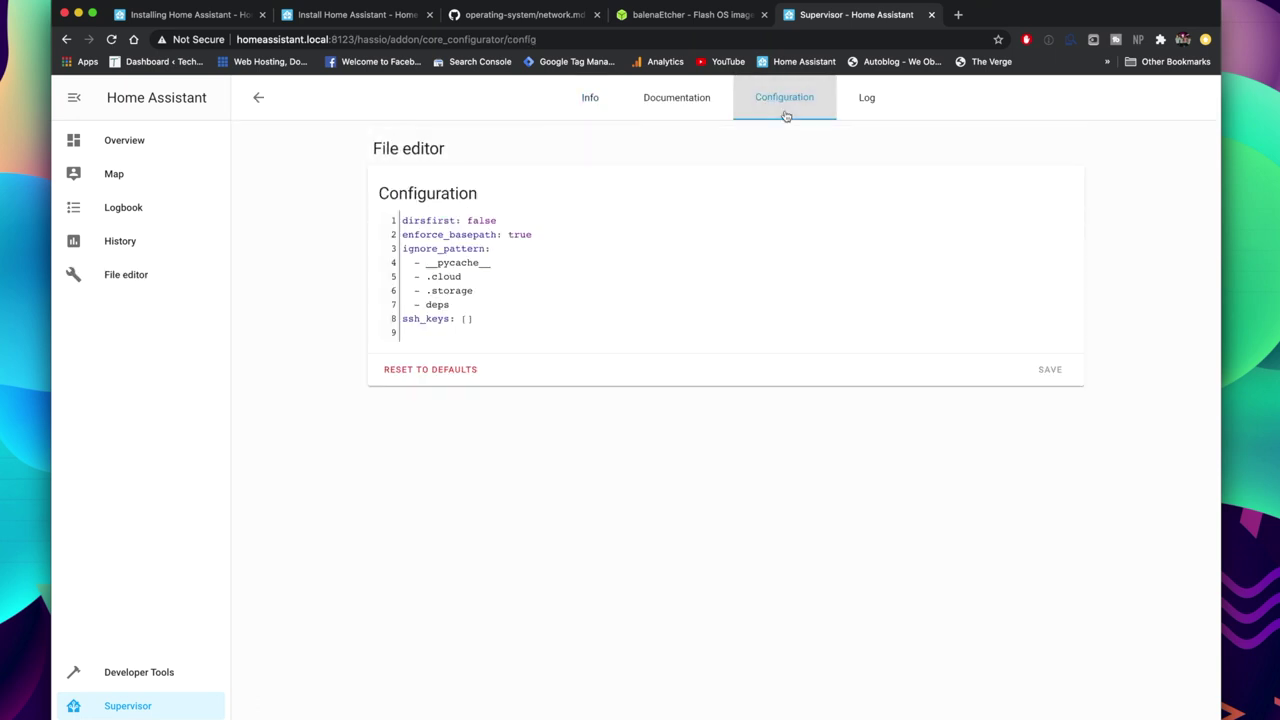
click(641, 107)
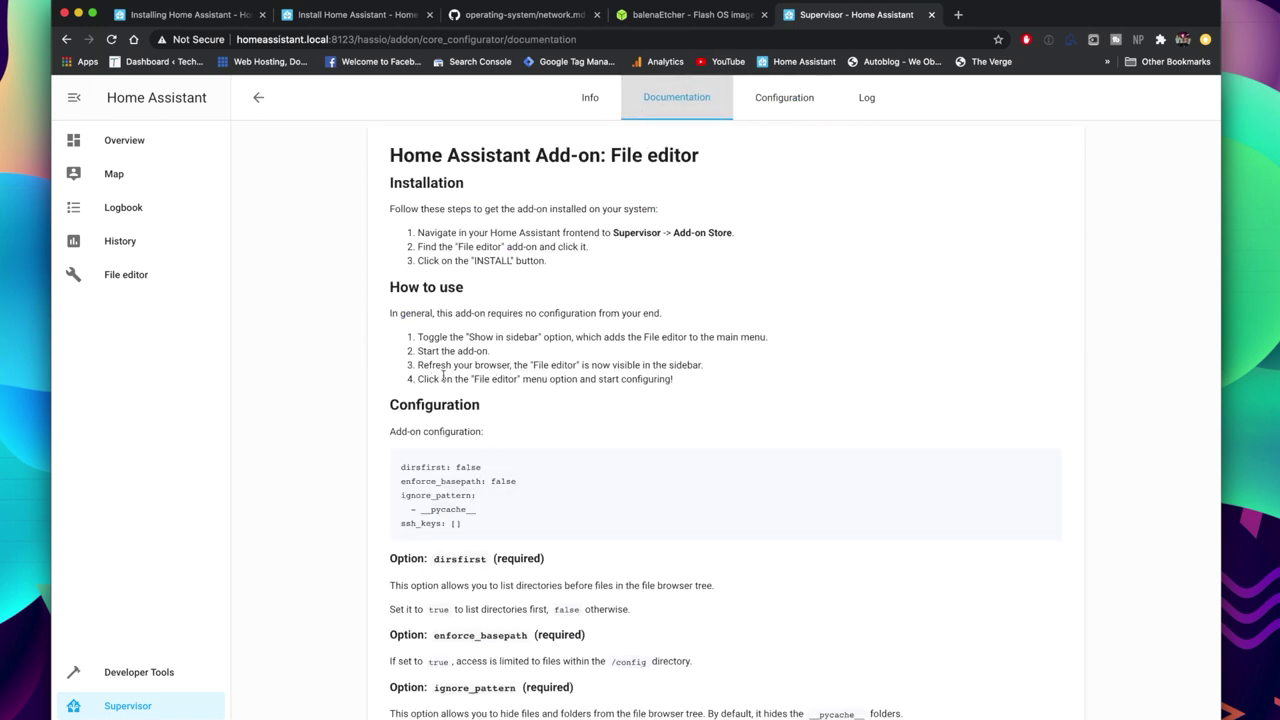
click(143, 276)
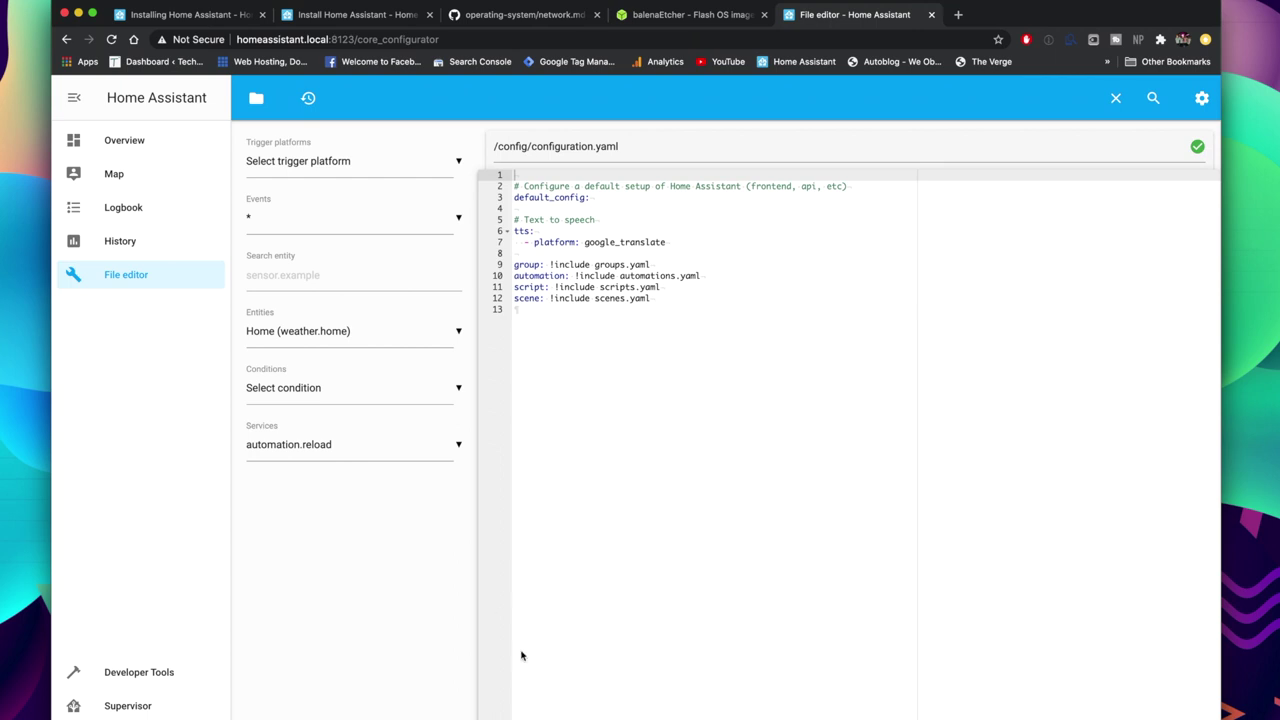
click(128, 706)
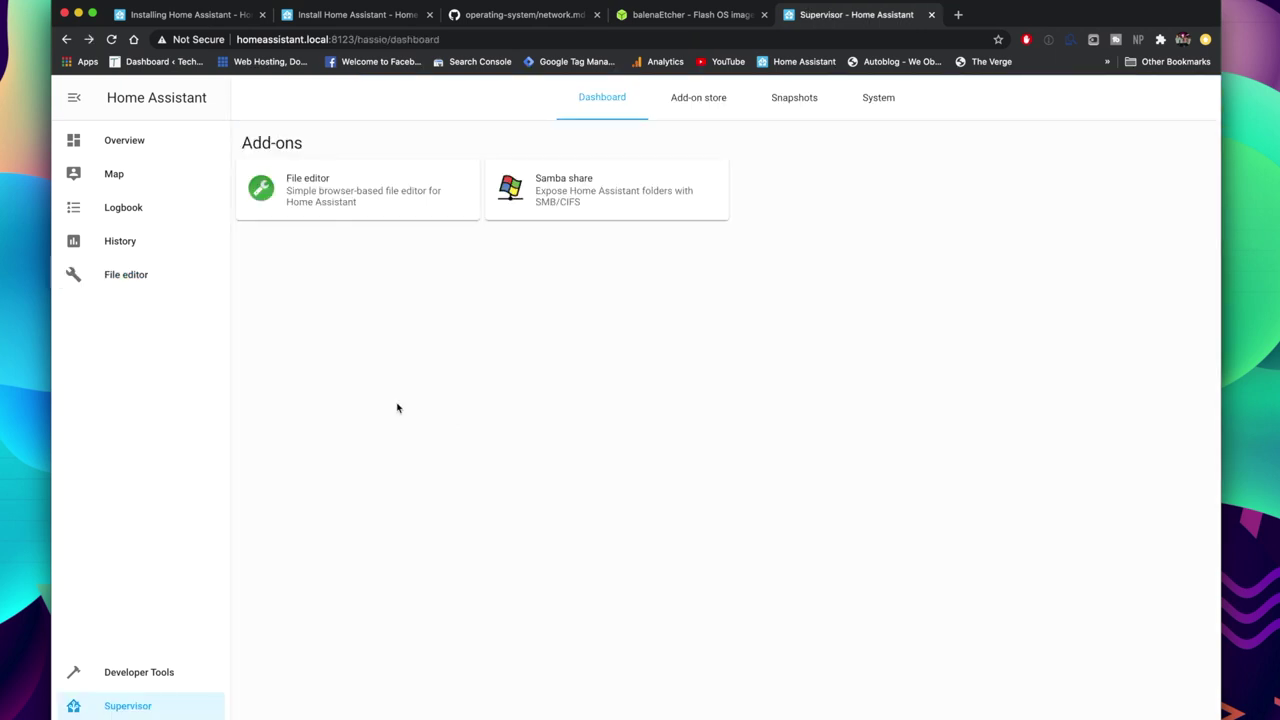
- Install the Mosquitto broker add-on from the Add-on store
click(700, 115)
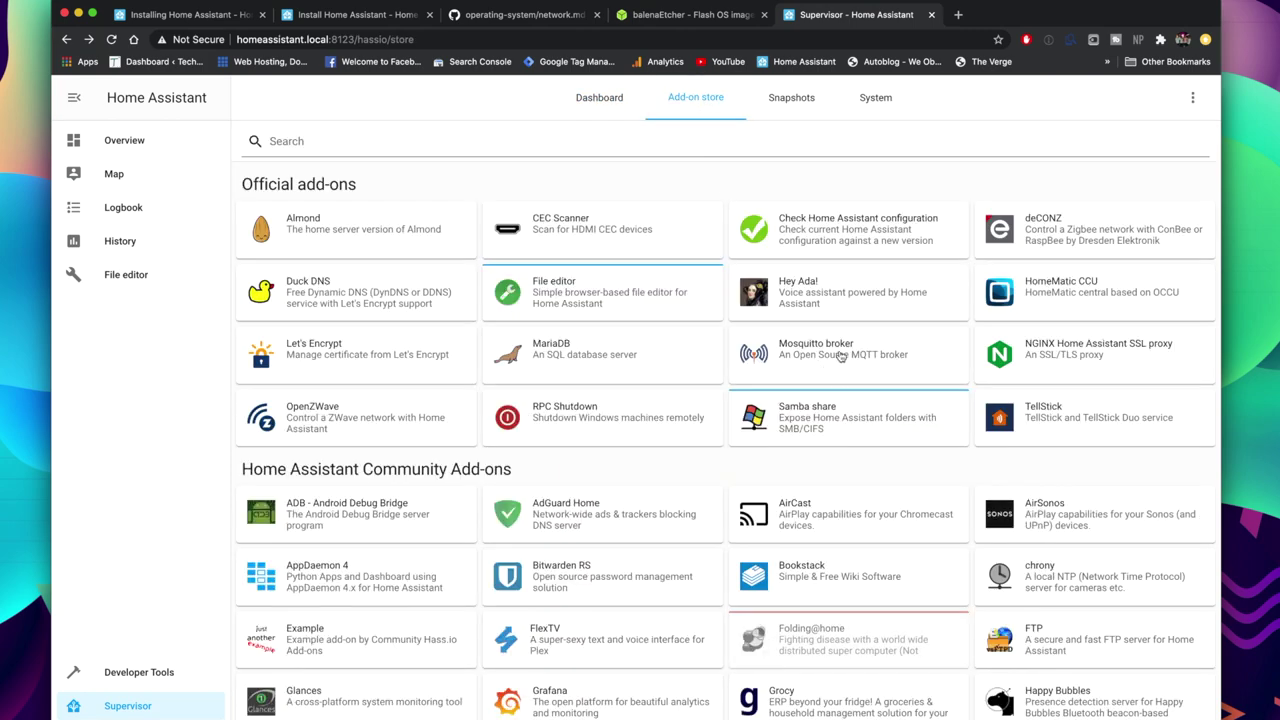
click(842, 356)
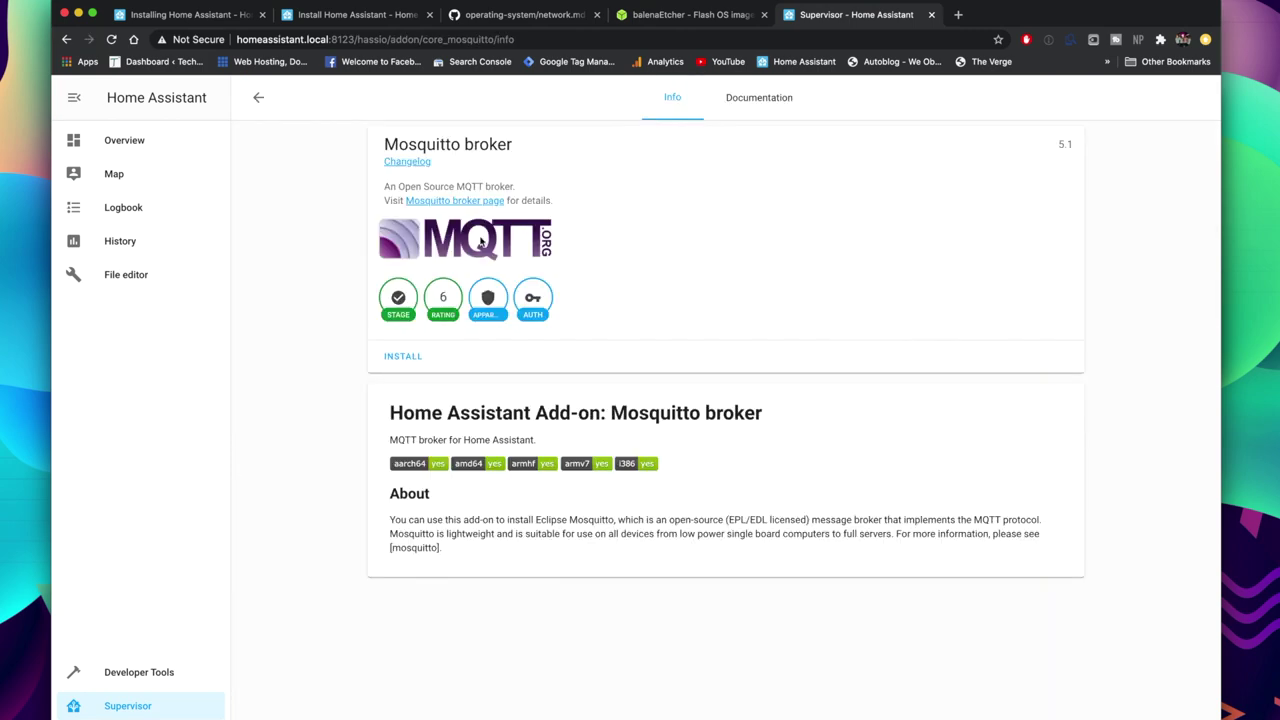
click(405, 358)
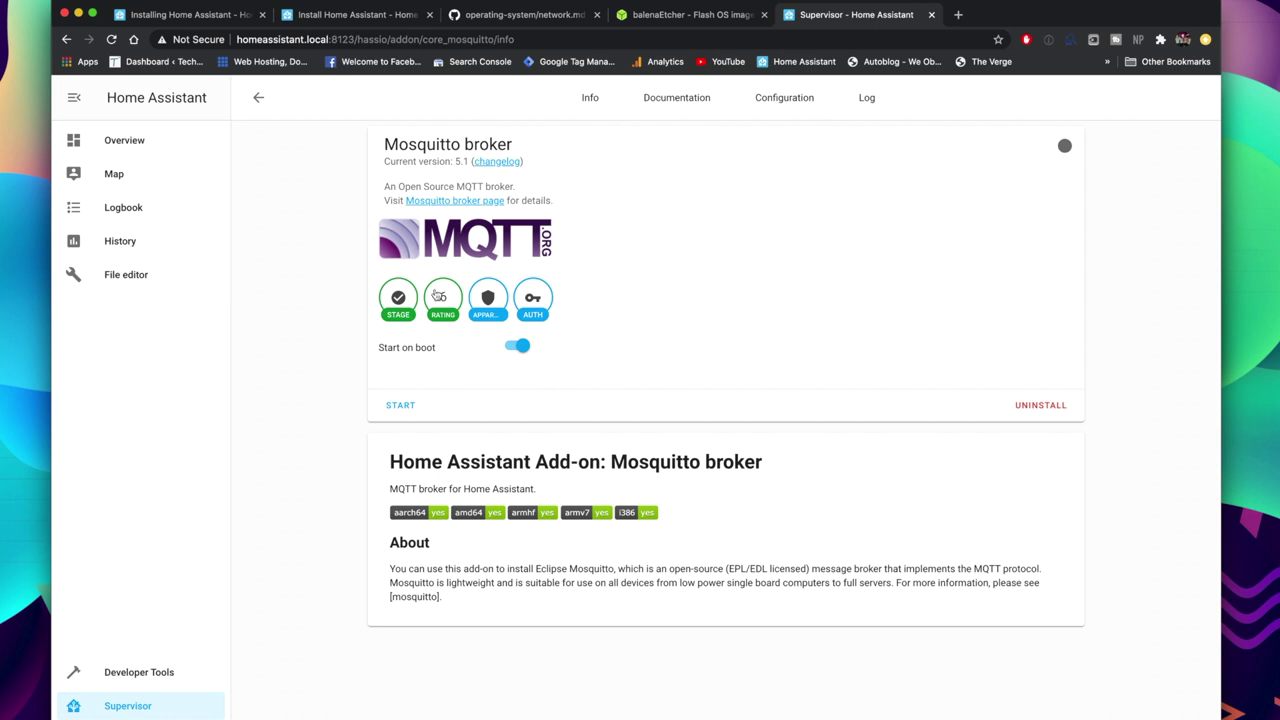
- Start Mosquitto broker per its documentation, then reopen the documentation
click(681, 106)
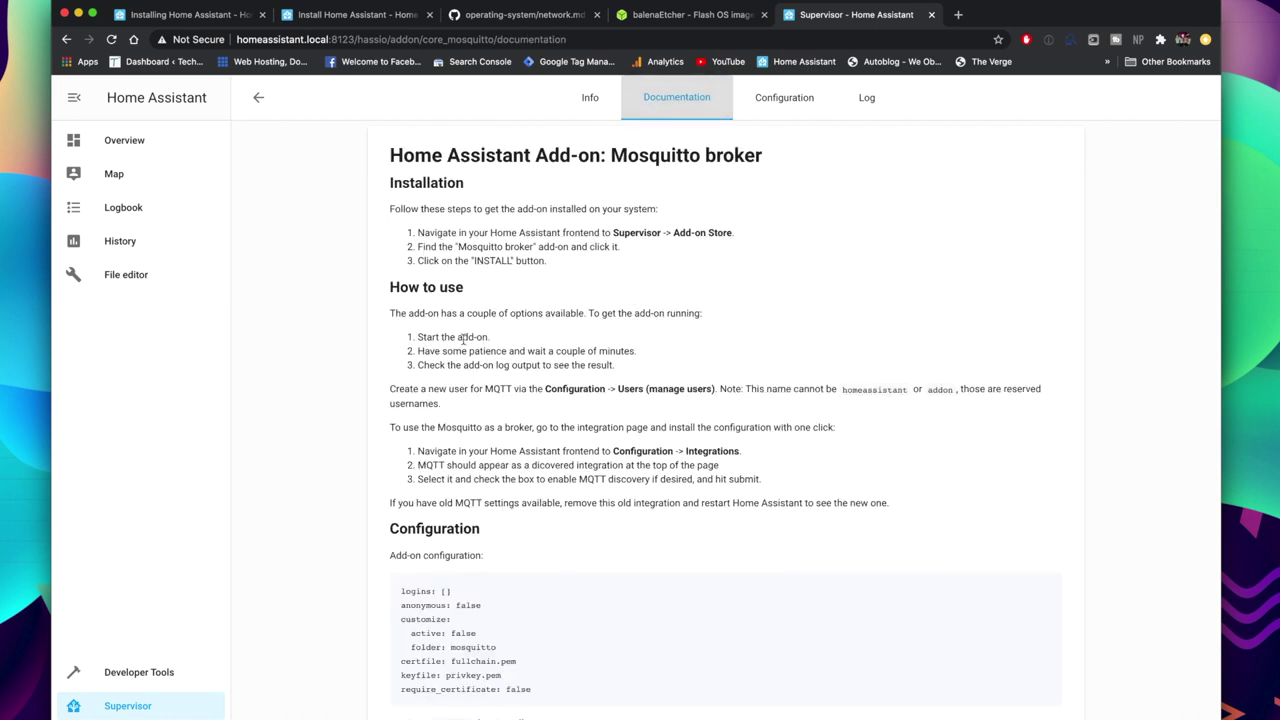
drag(420, 339, 457, 346)
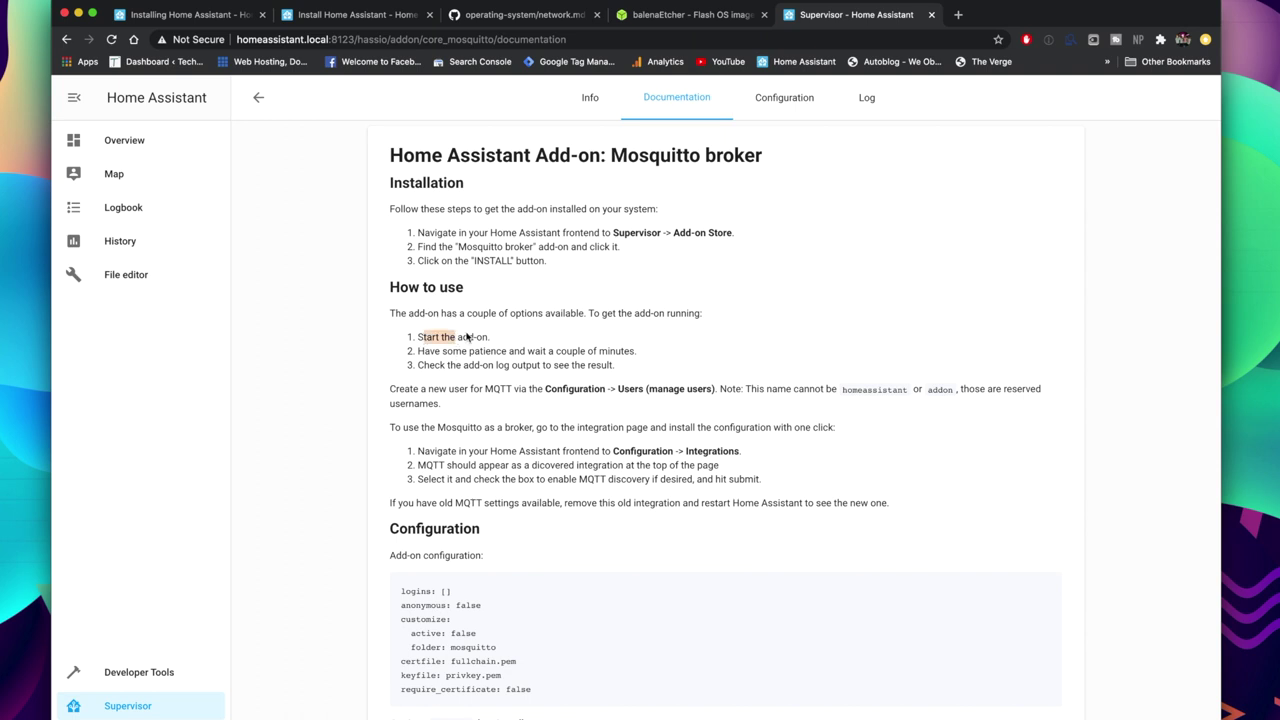
click(590, 98)
click(400, 405)
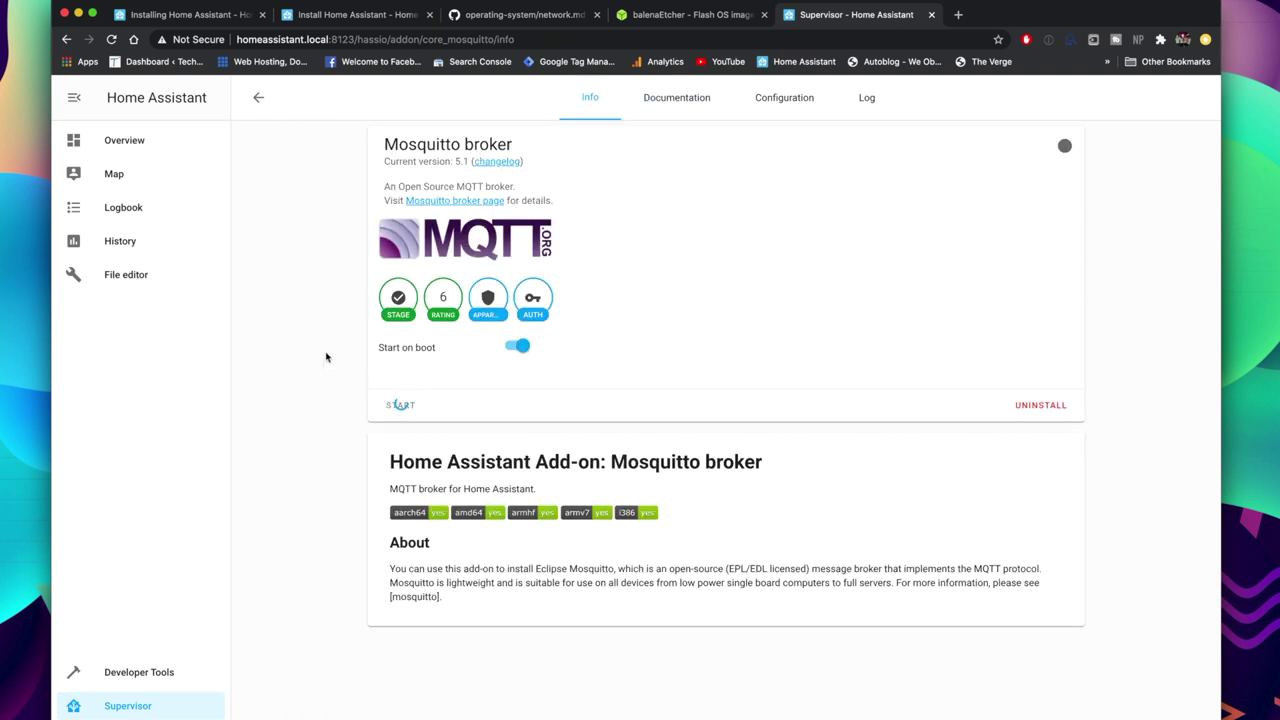
click(692, 107)
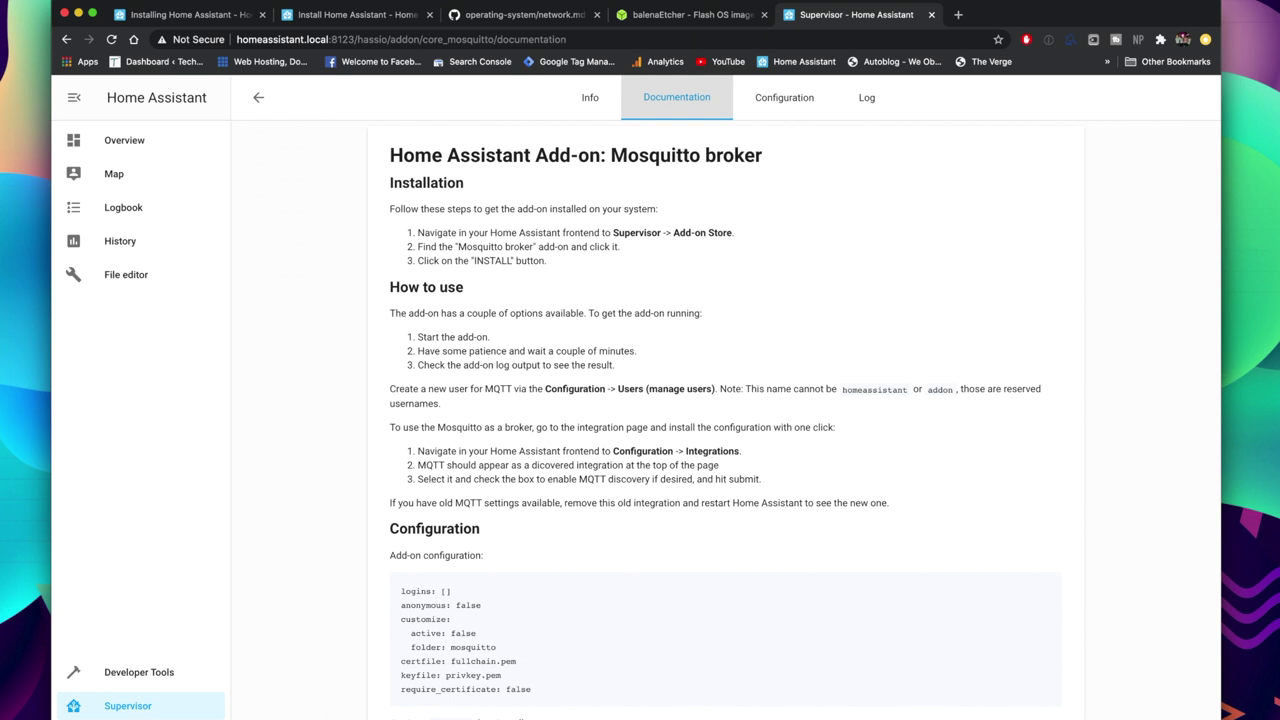
- Add a user named mqtt with a password under Configuration > Users
click(128, 716)
scroll(766, 620, down, 3)
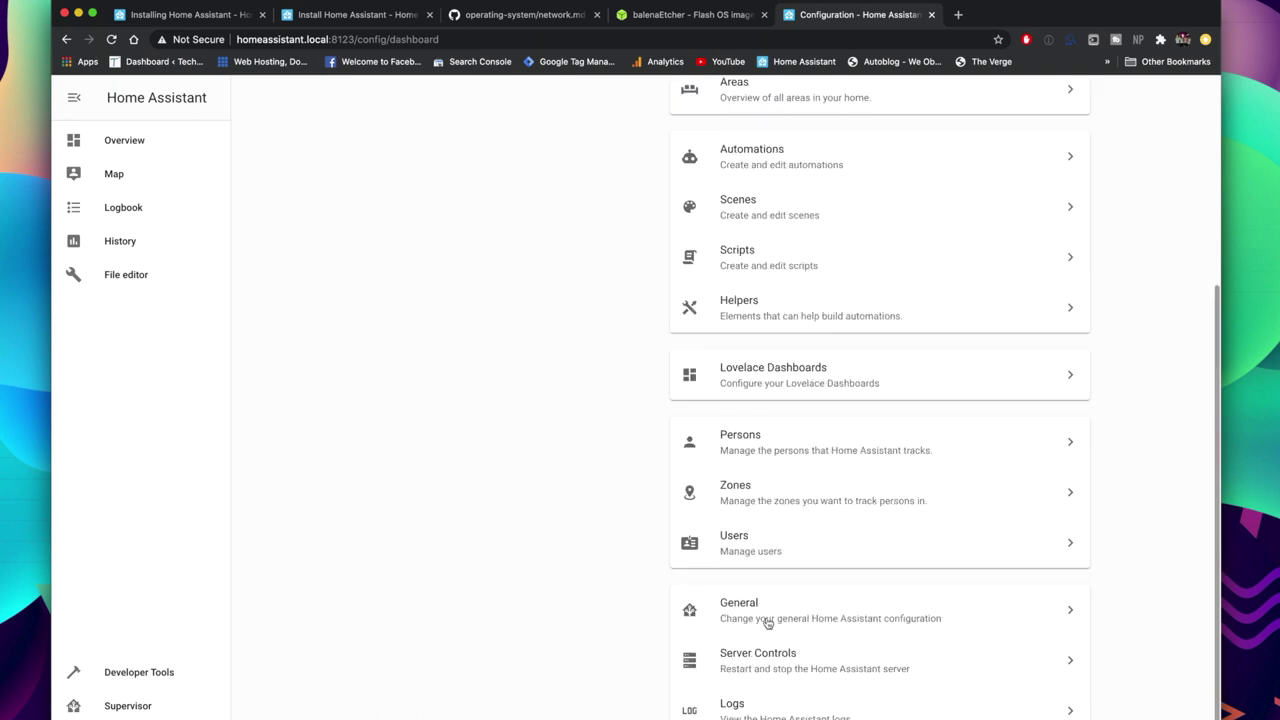
click(798, 553)
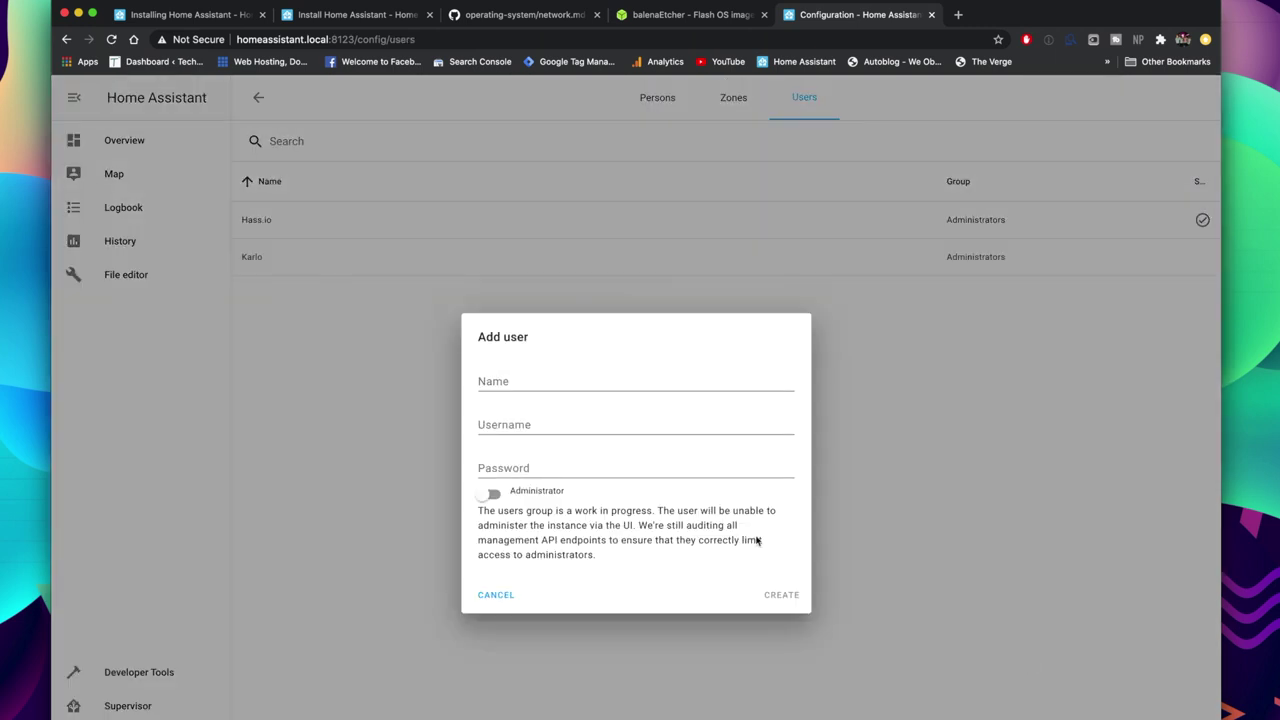
click(541, 383)
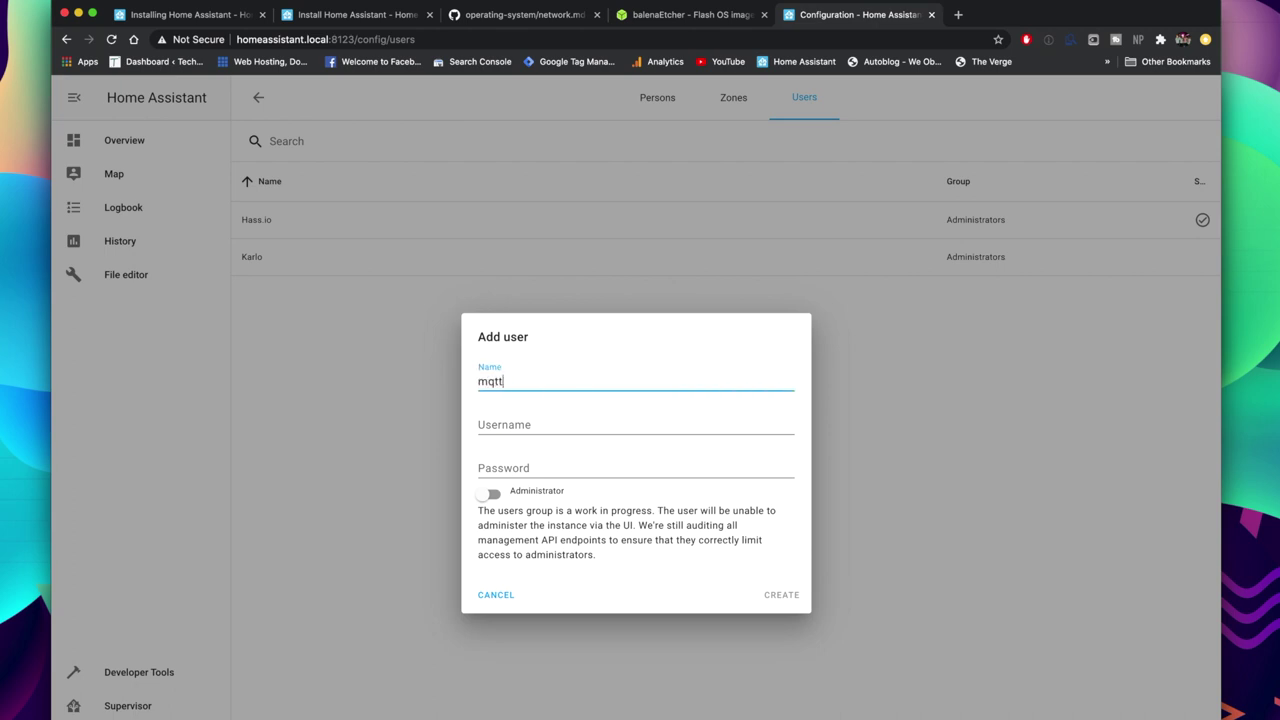
key(Tab)
key(Tab)
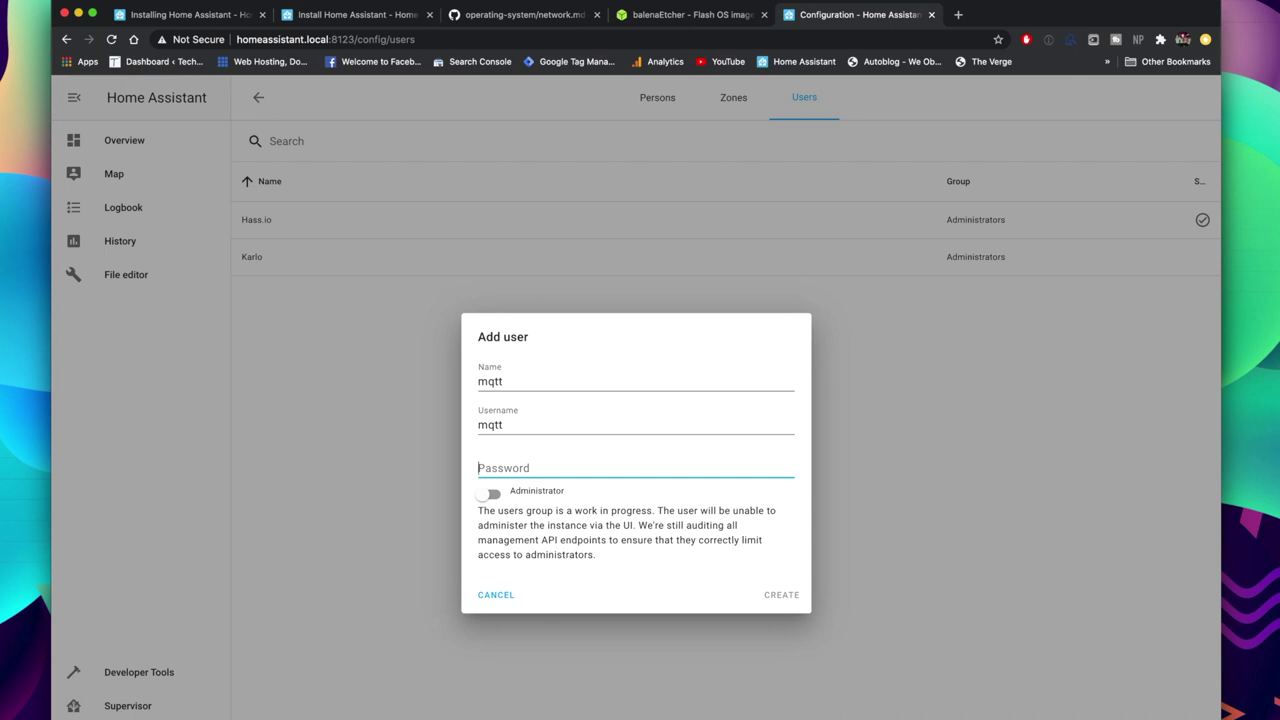
click(768, 597)
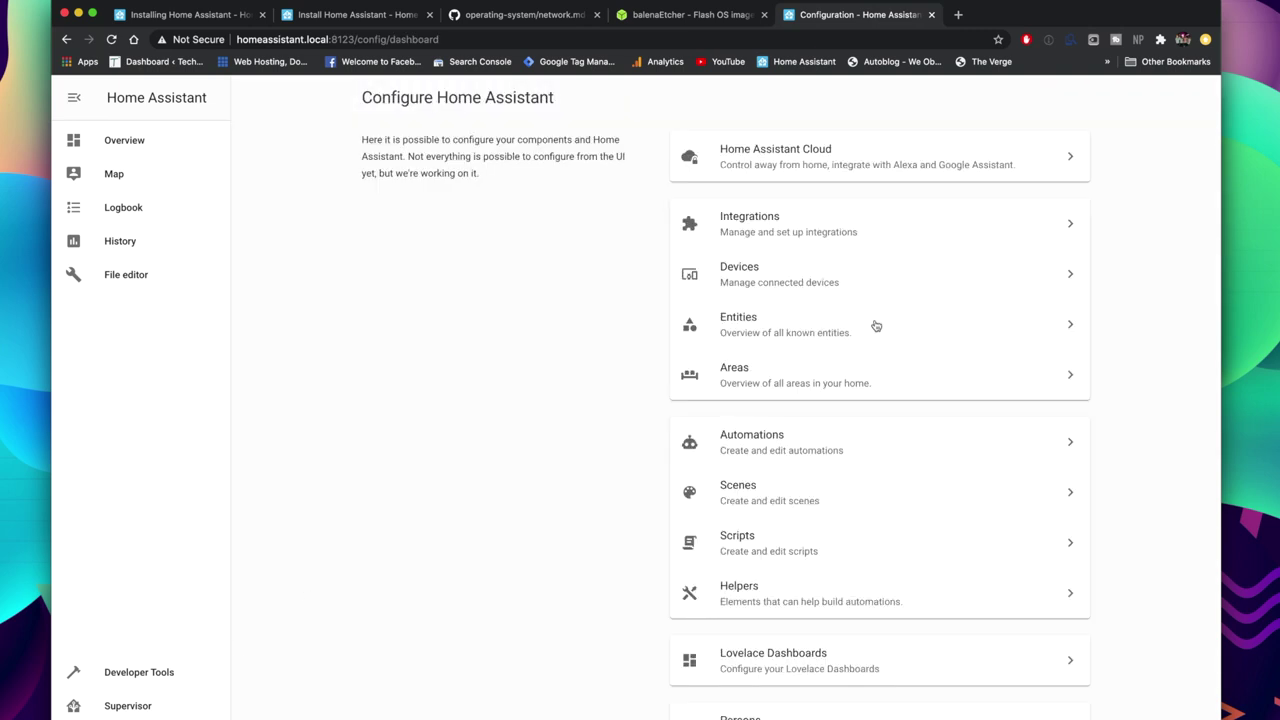
- Configure the discovered MQTT integration with discovery enabled, then open its settings
click(922, 224)
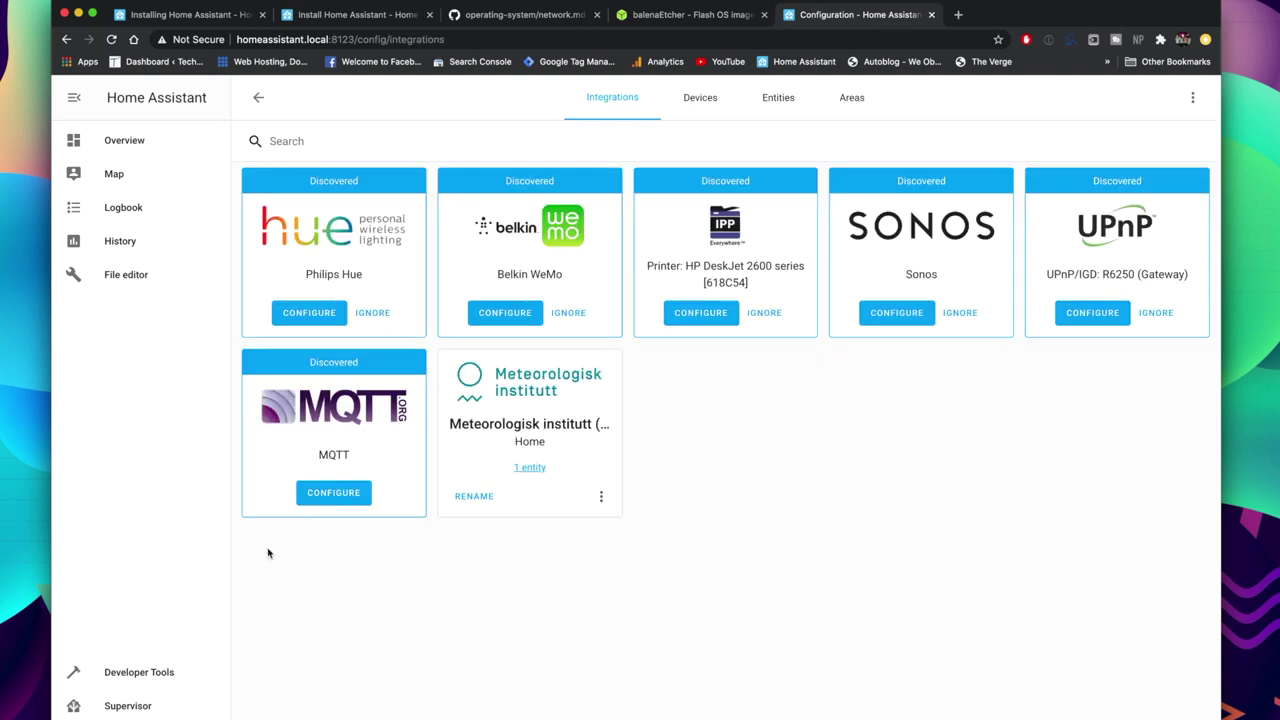
click(343, 495)
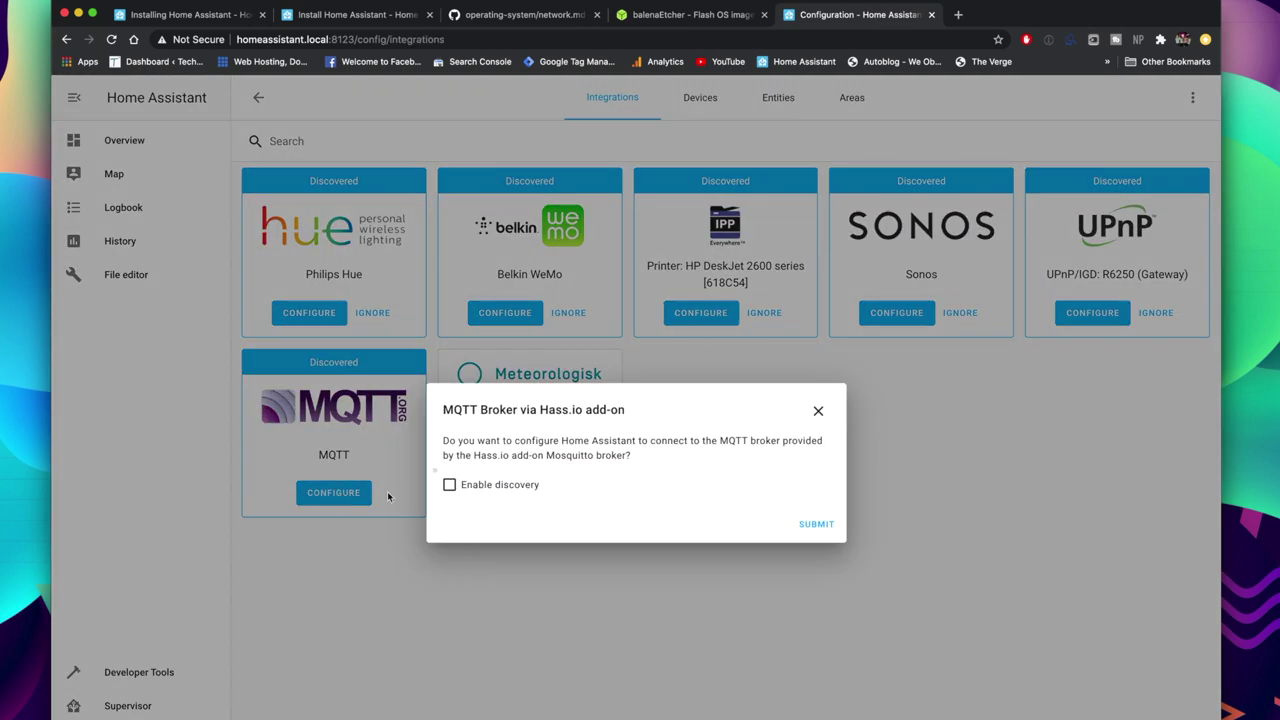
click(450, 485)
click(818, 524)
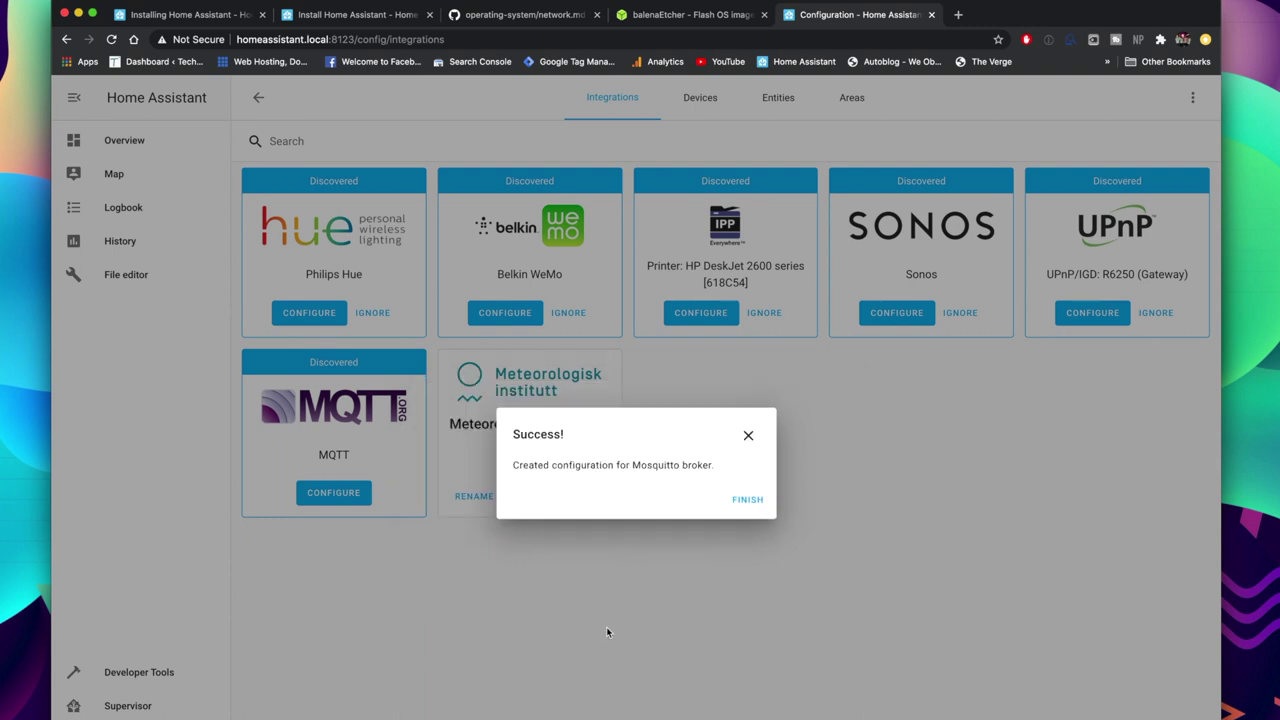
click(741, 505)
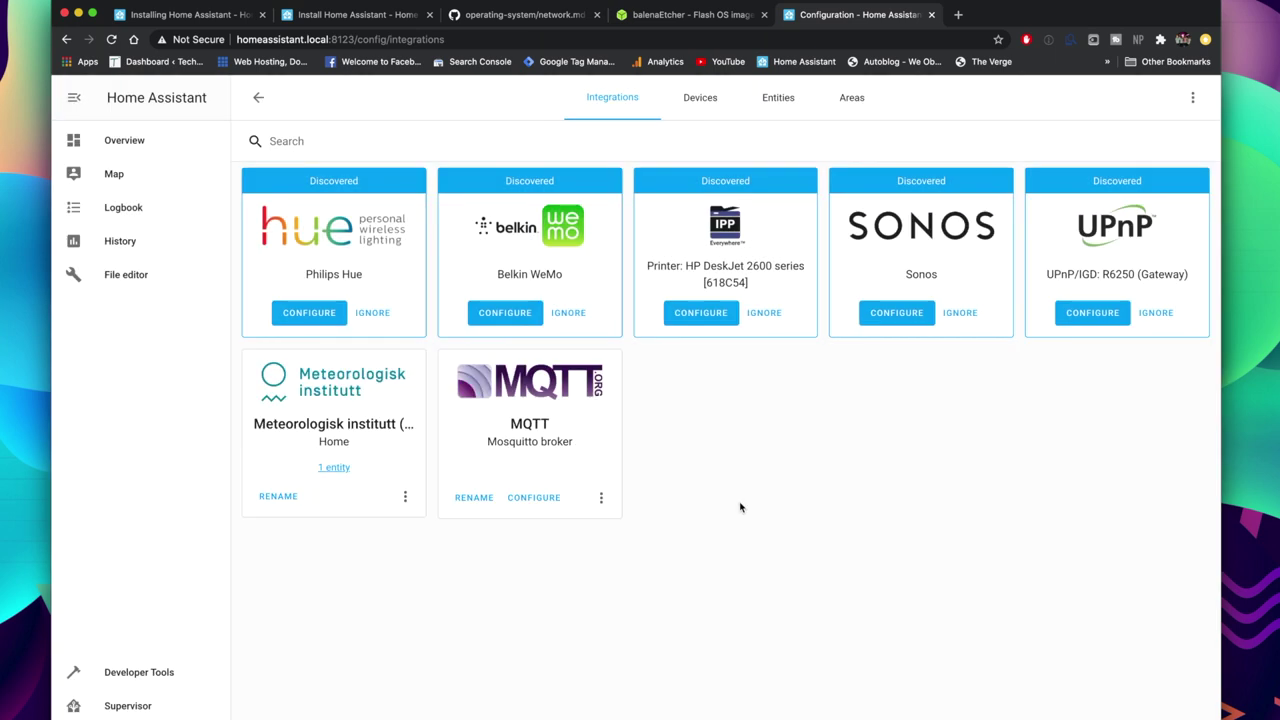
click(533, 497)
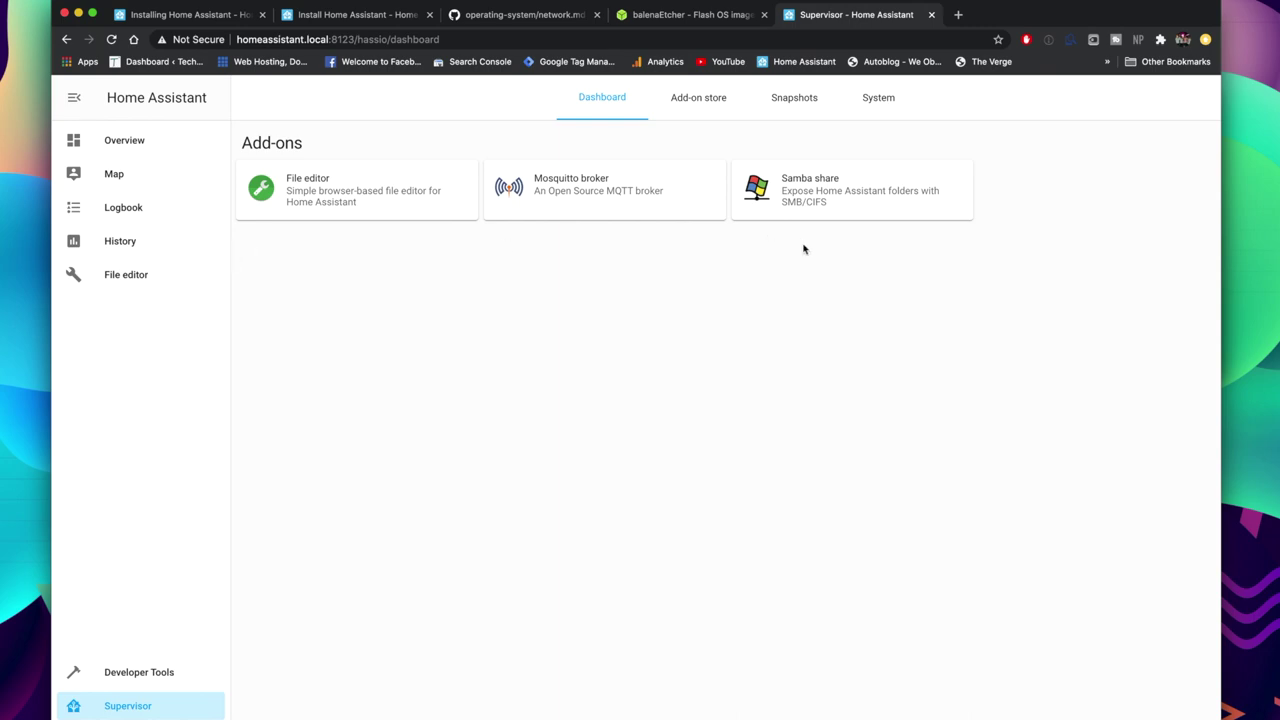
- Scroll through the add-on store's official and community add-ons, then bring up the Snapshots page
click(700, 97)
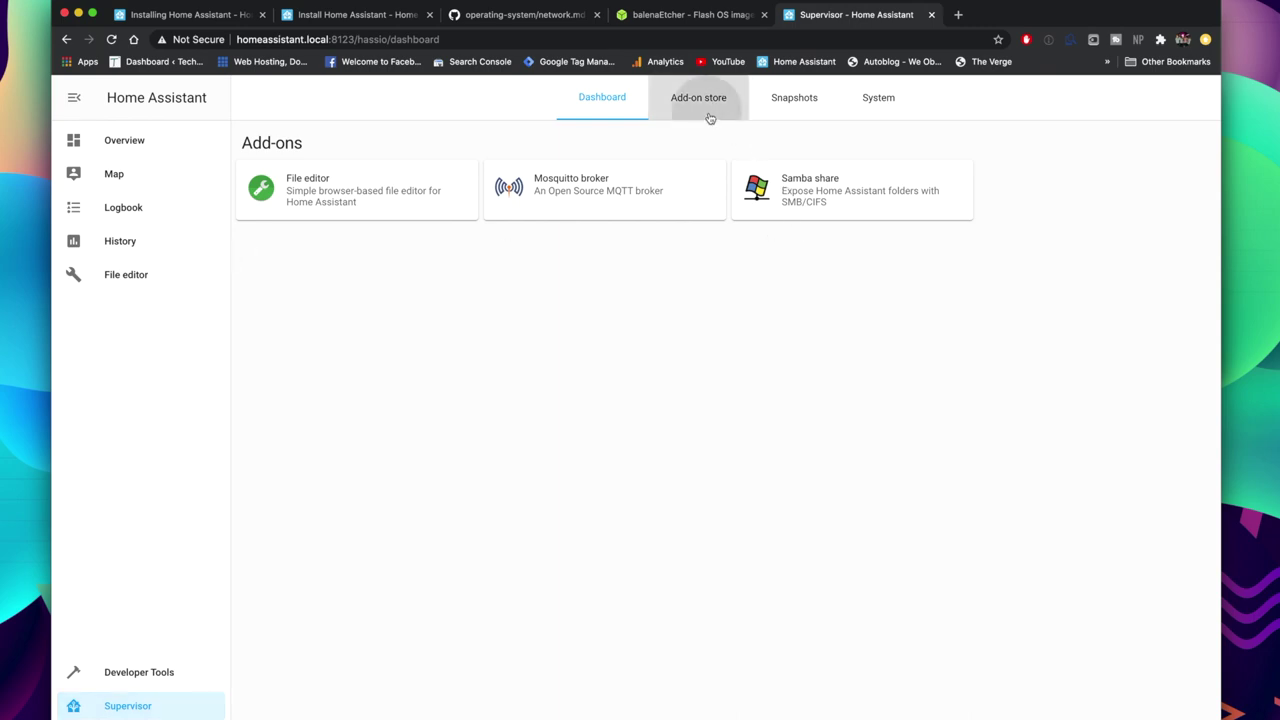
scroll(620, 363, down, 3)
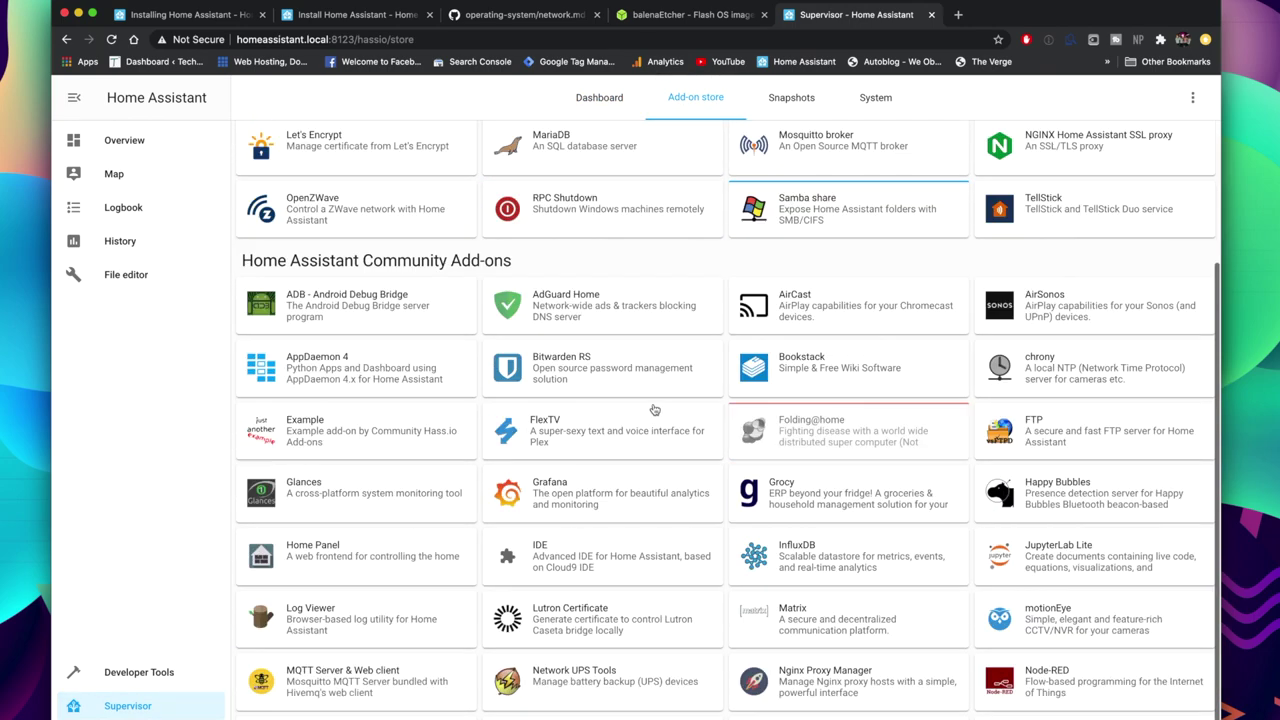
scroll(655, 413, down, 3)
scroll(655, 413, down, 2)
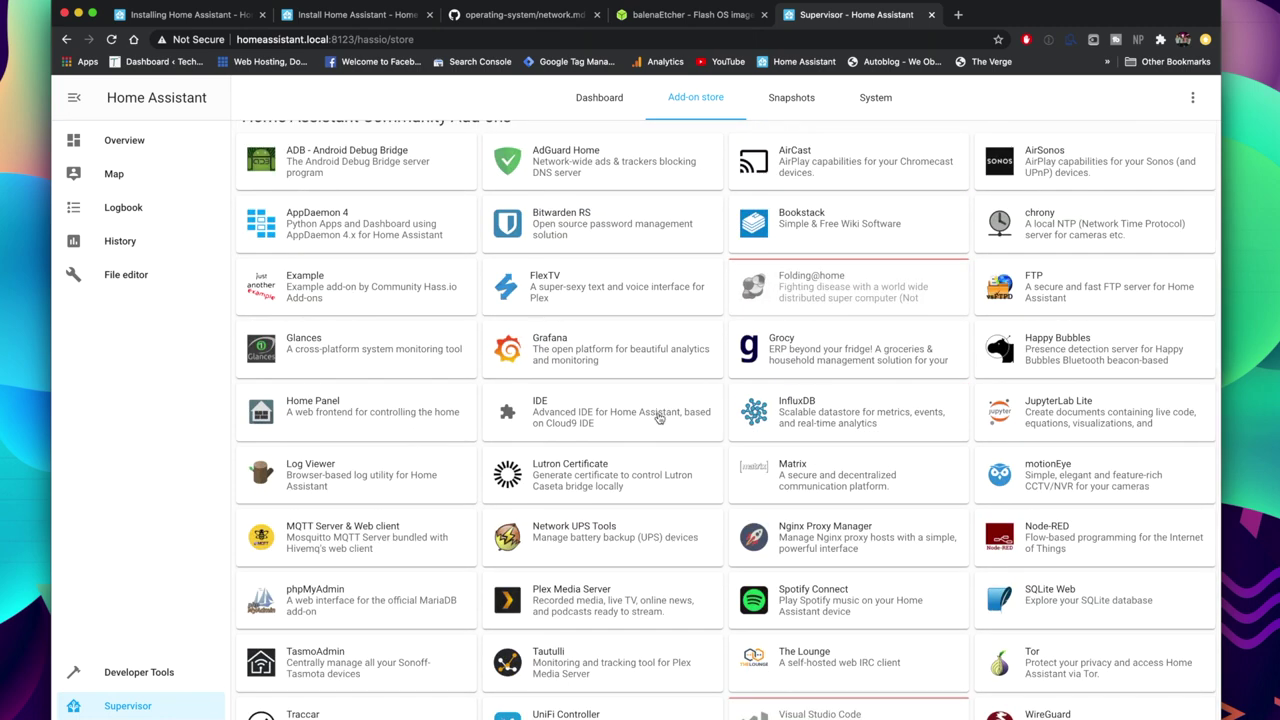
scroll(862, 501, up, 8)
scroll(862, 501, down, 6)
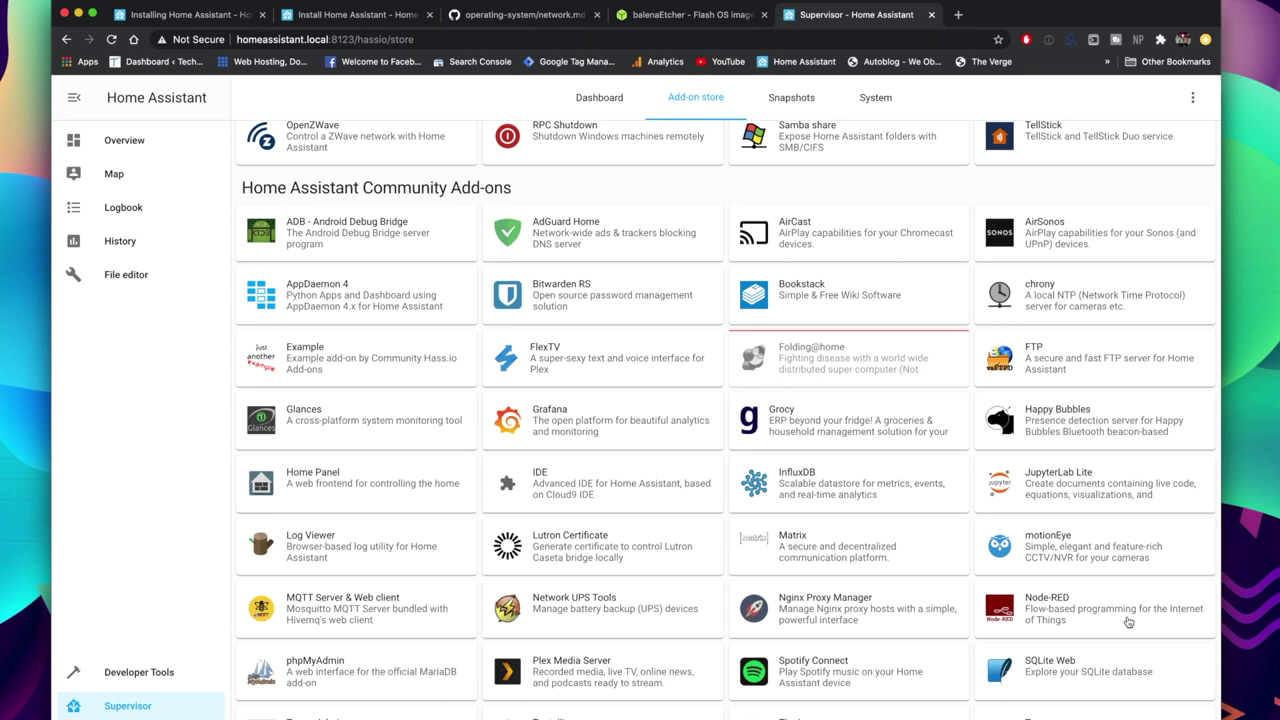
scroll(456, 560, up, 5)
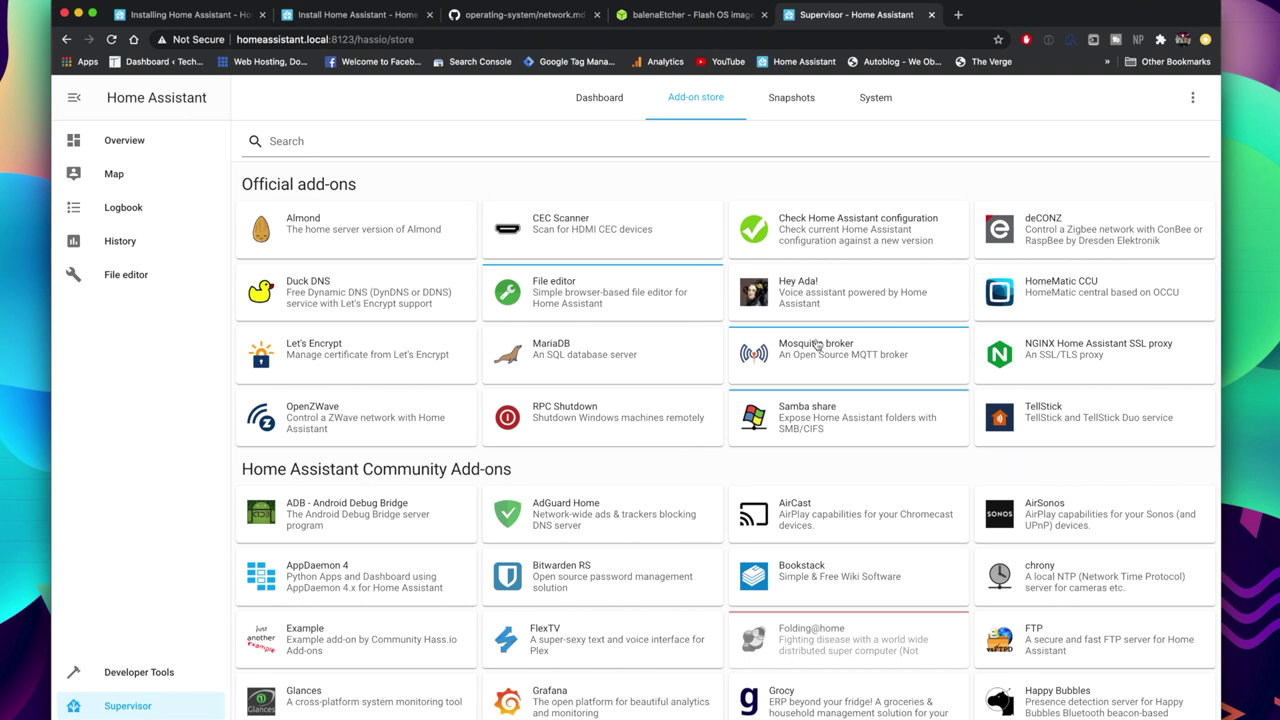
click(795, 107)
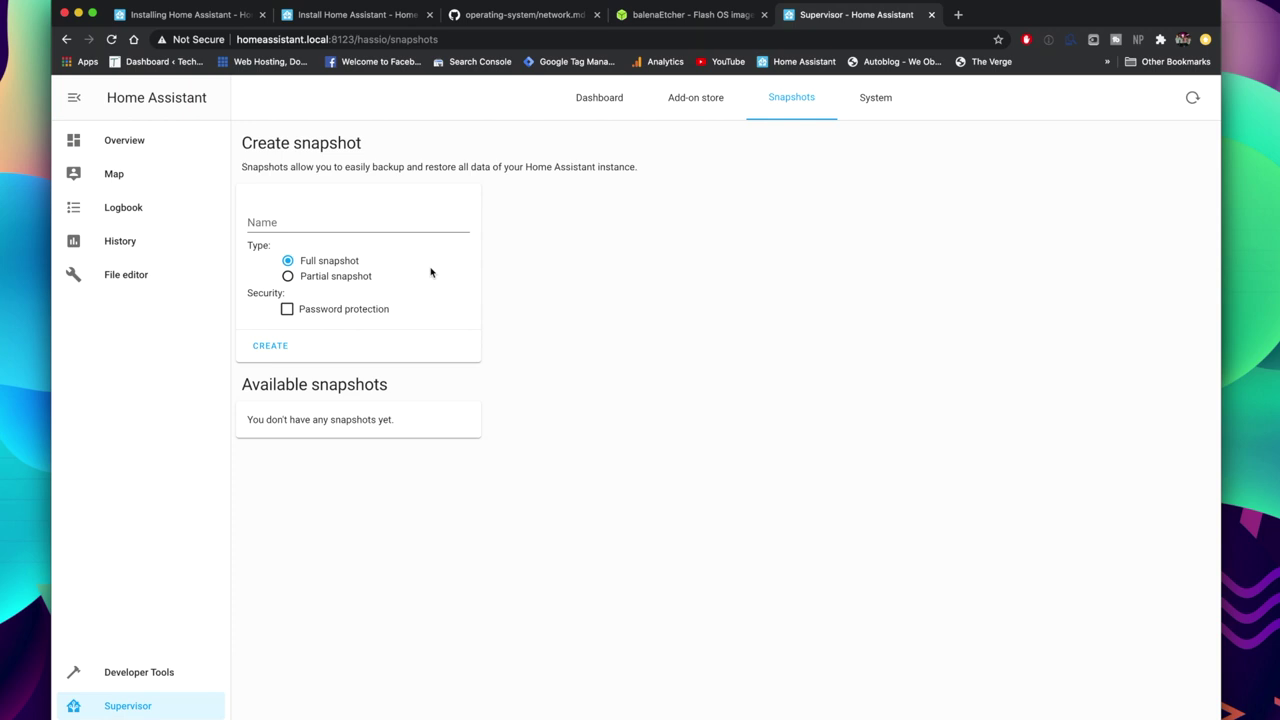
- View the Supervisor System page with host information and the system log
click(877, 98)
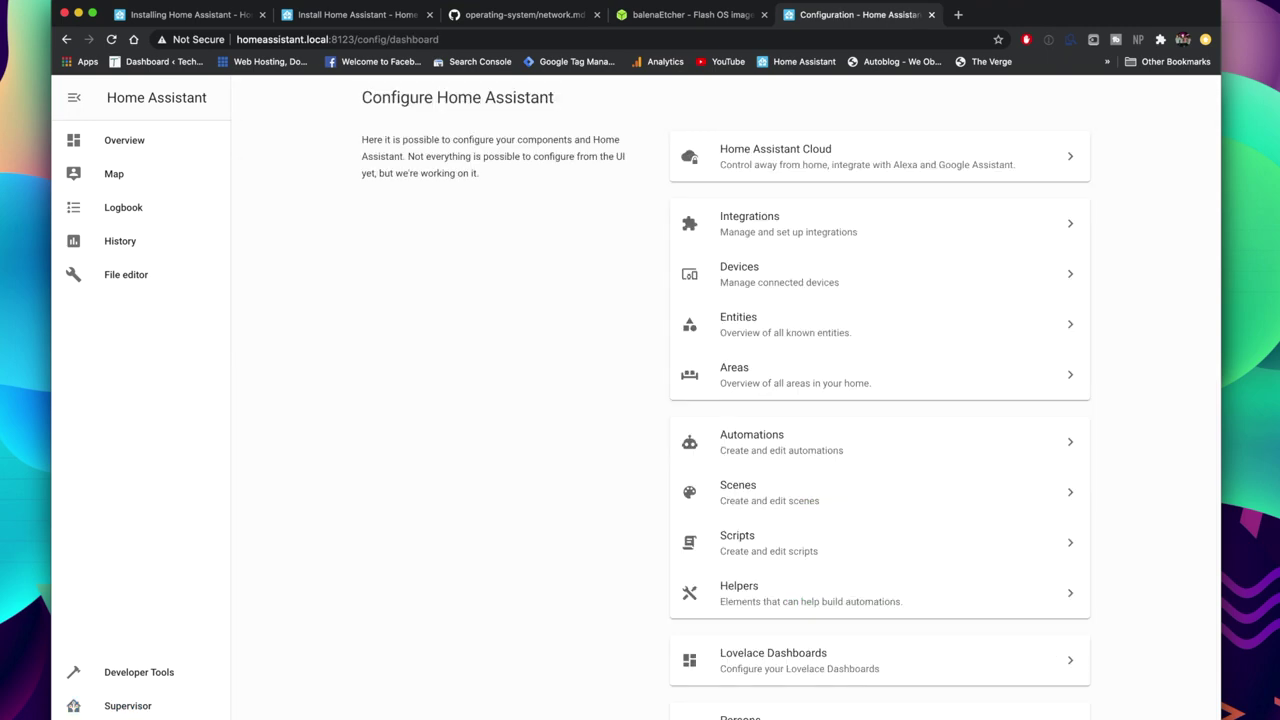
- Open Server Controls from the Configuration dashboard to reach the restart and stop options
scroll(763, 606, down, 3)
scroll(871, 626, down, 3)
click(797, 671)
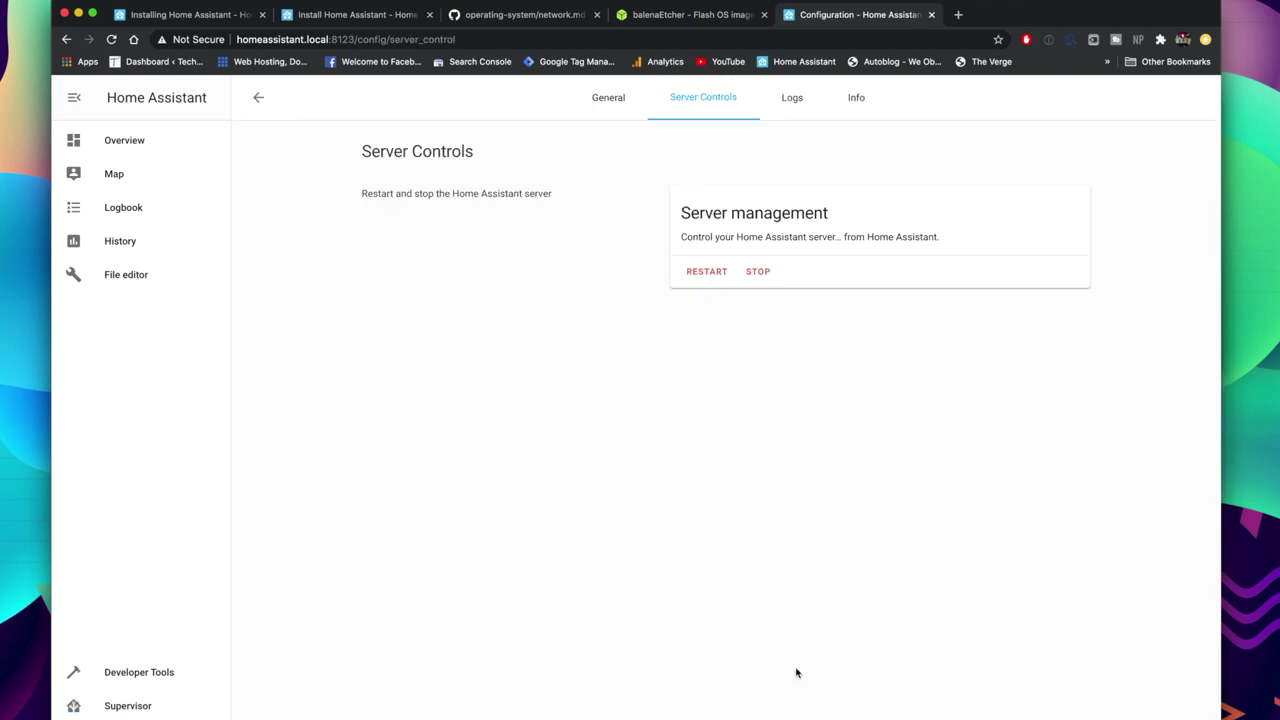